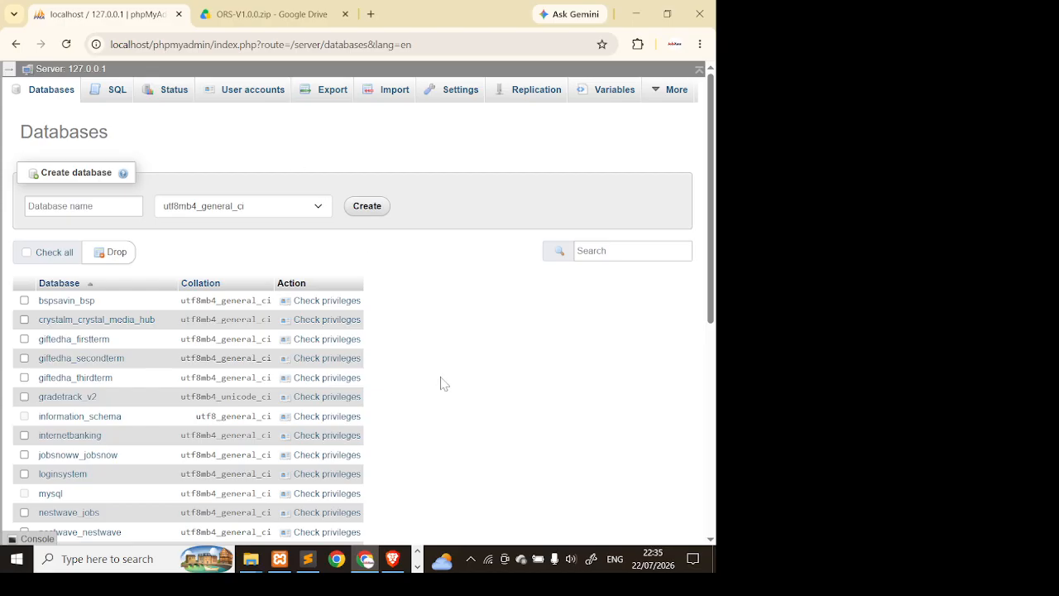
# - Check in XAMPP Control Panel that Apache and MySQL are running, then return to the ORS-V1.0.0.zip Drive preview
pyautogui.scroll(-4, 441, 384)
pyautogui.scroll(-1, 497, 278)
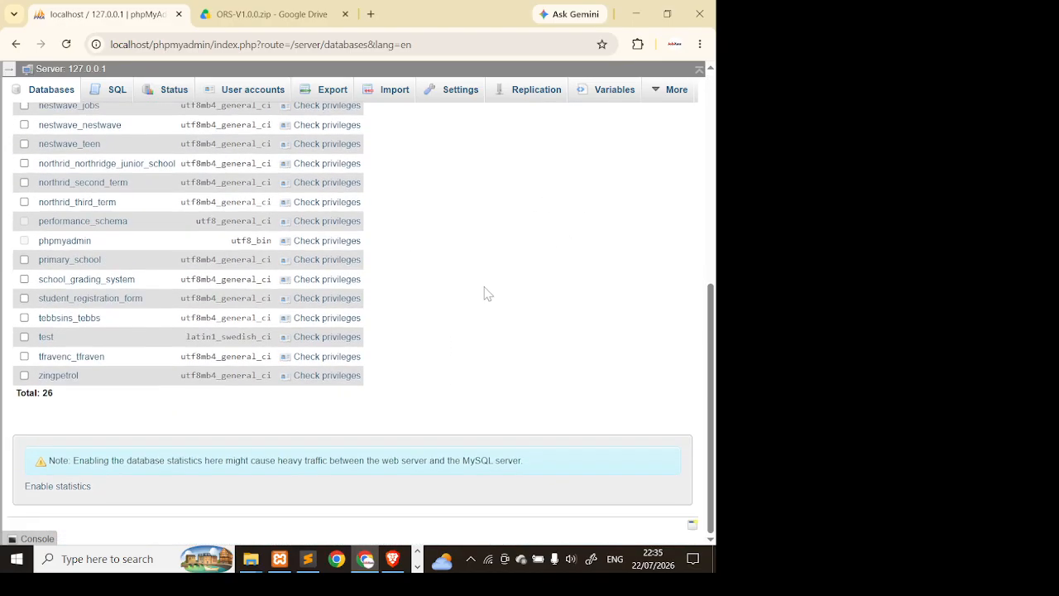
pyautogui.scroll(5, 487, 253)
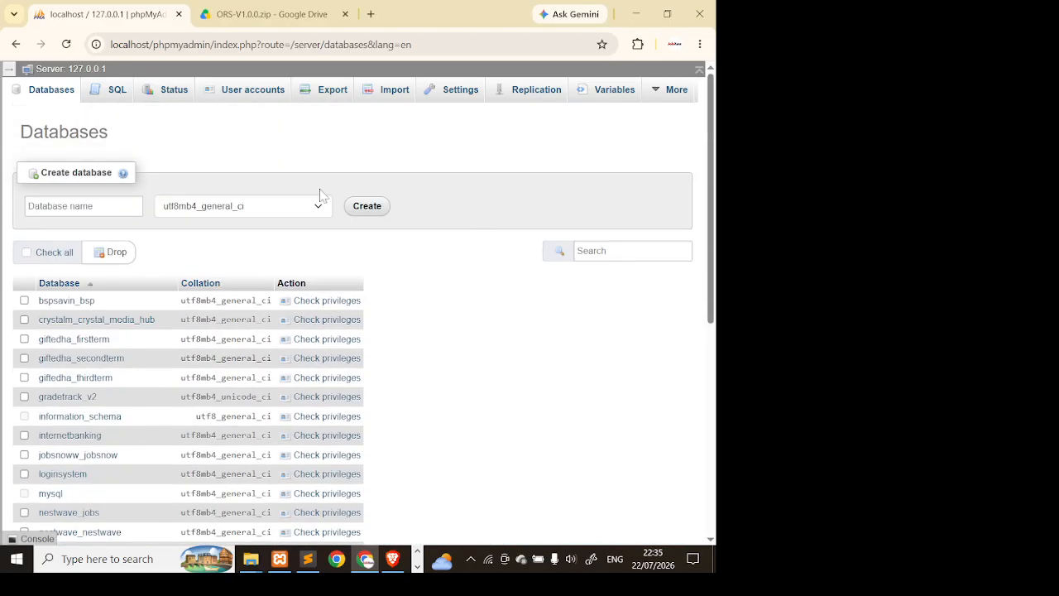
pyautogui.click(280, 559)
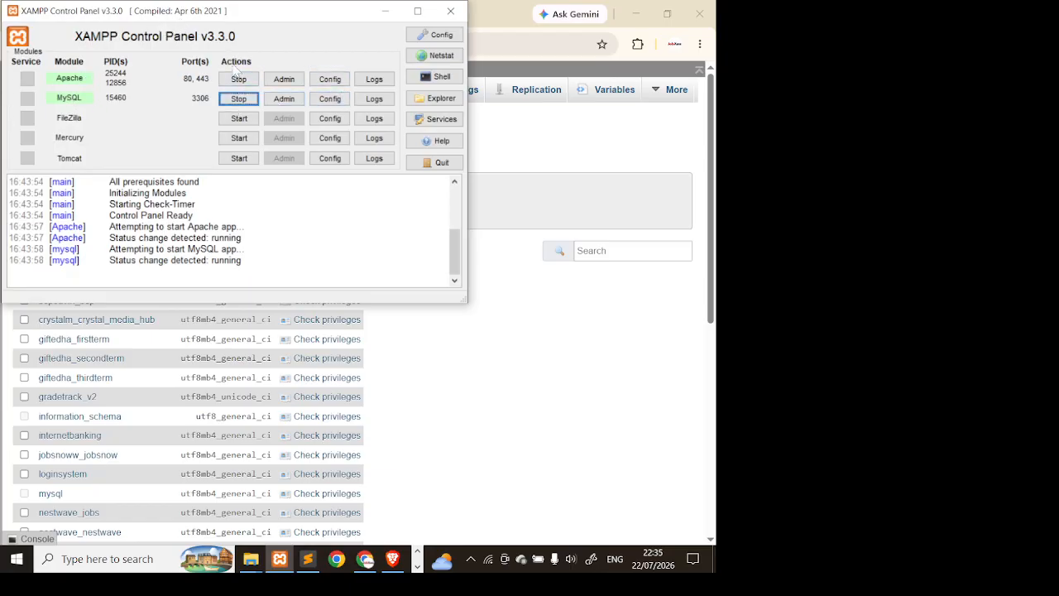
pyautogui.click(522, 141)
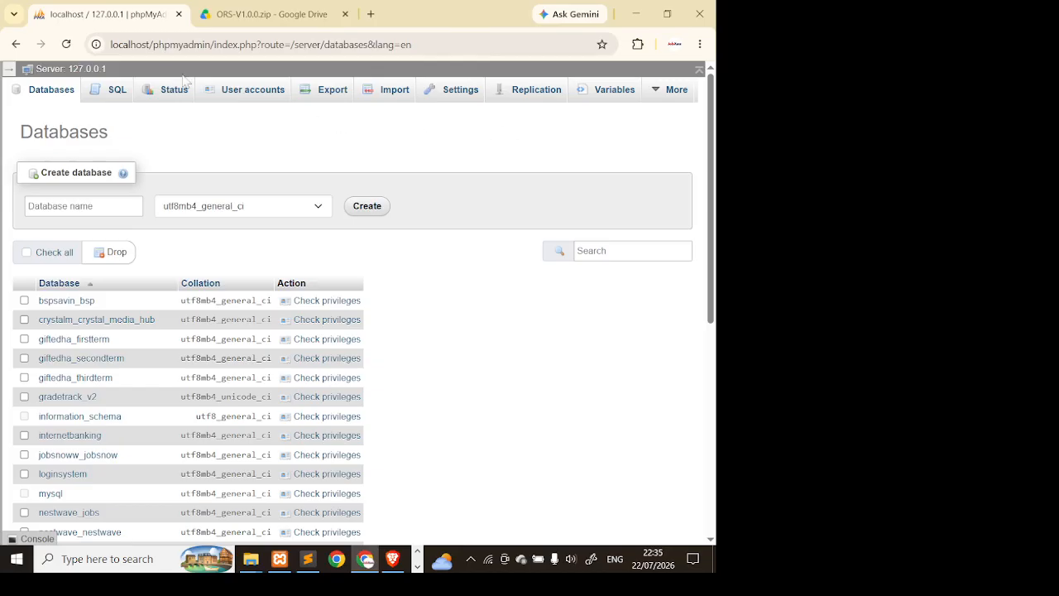
pyautogui.click(300, 8)
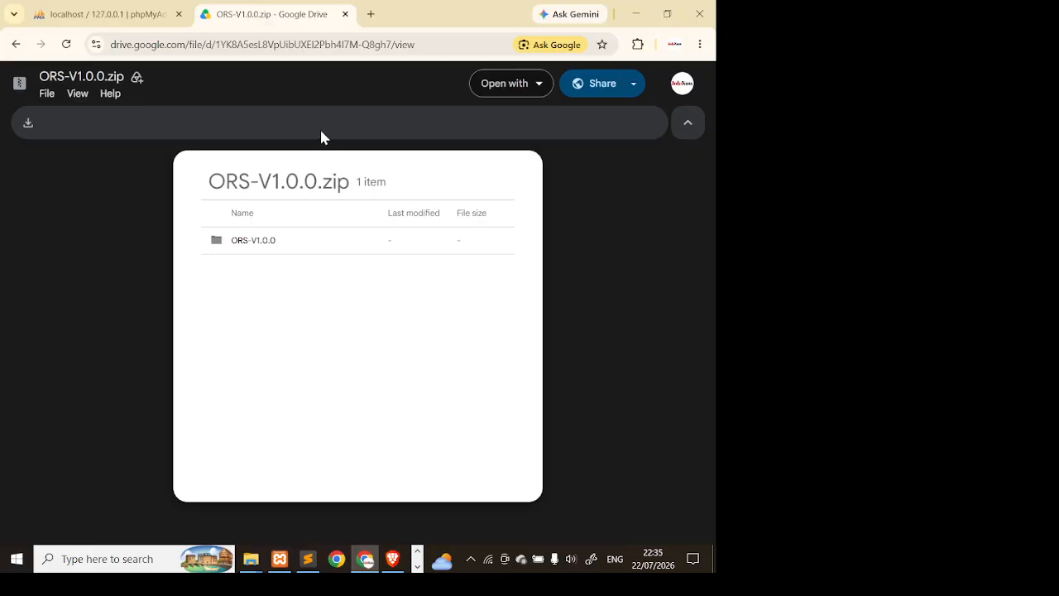
# - Download ORS-V1.0.0.zip from the Google Drive preview
pyautogui.click(131, 24)
pyautogui.scroll(-4, 434, 345)
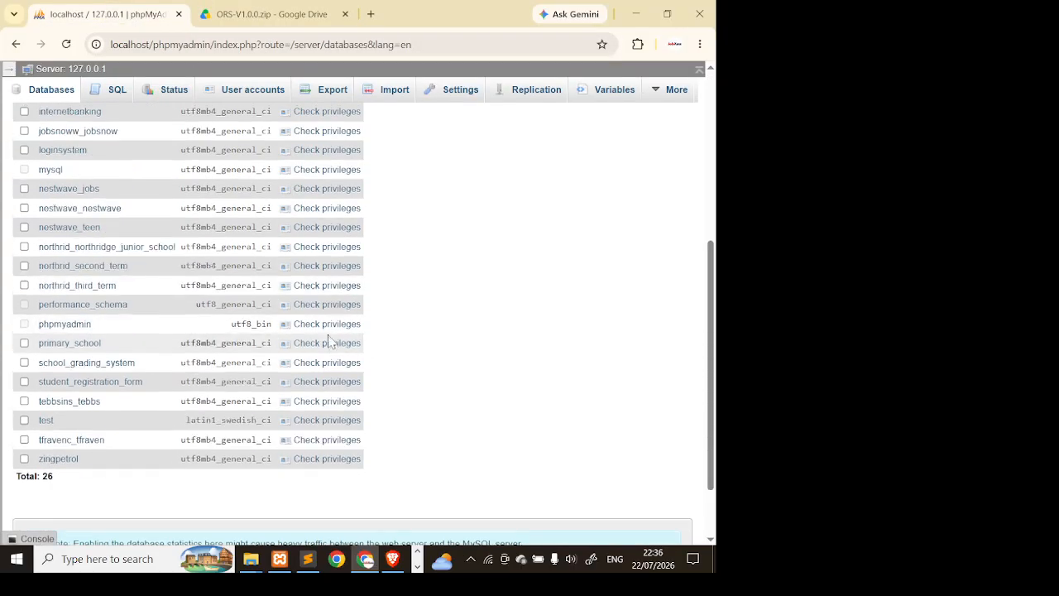
pyautogui.scroll(5, 216, 182)
pyautogui.click(220, 25)
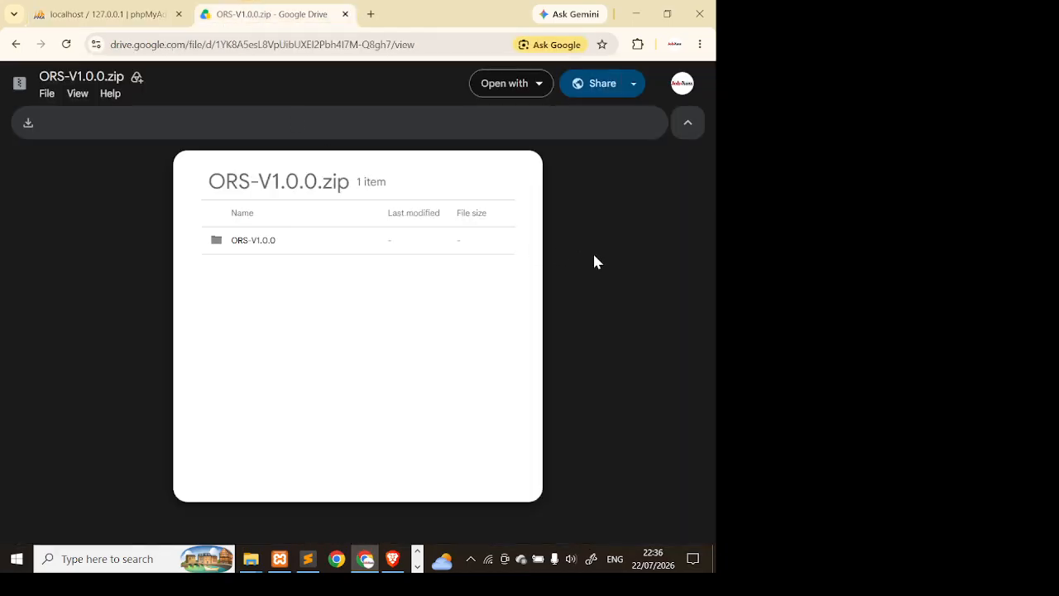
pyautogui.click(29, 125)
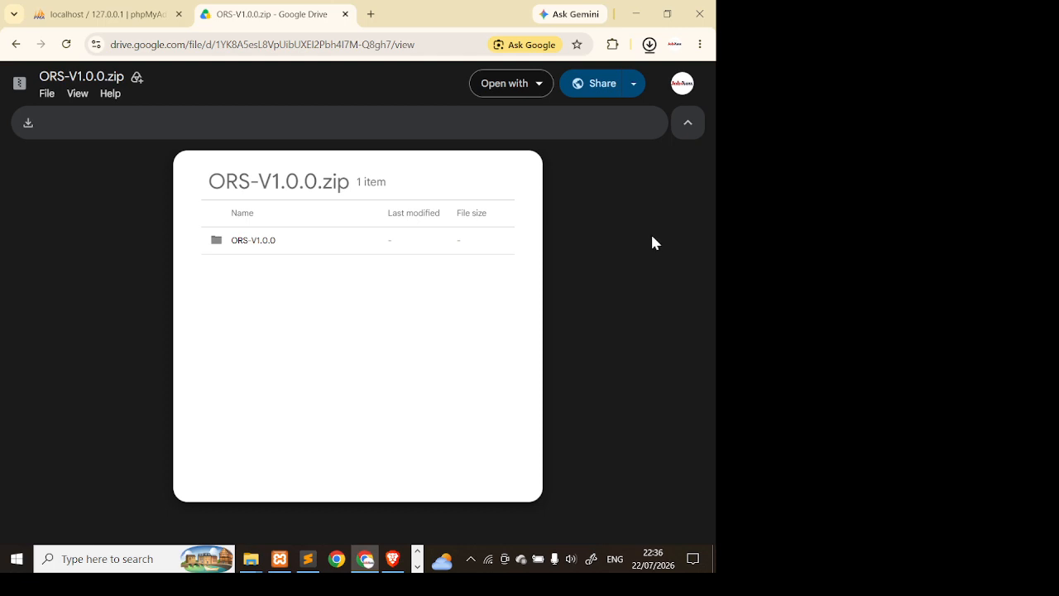
# - Show the finished 5.6 MB ORS-V1.0.0.zip download in its Downloads folder
pyautogui.click(650, 46)
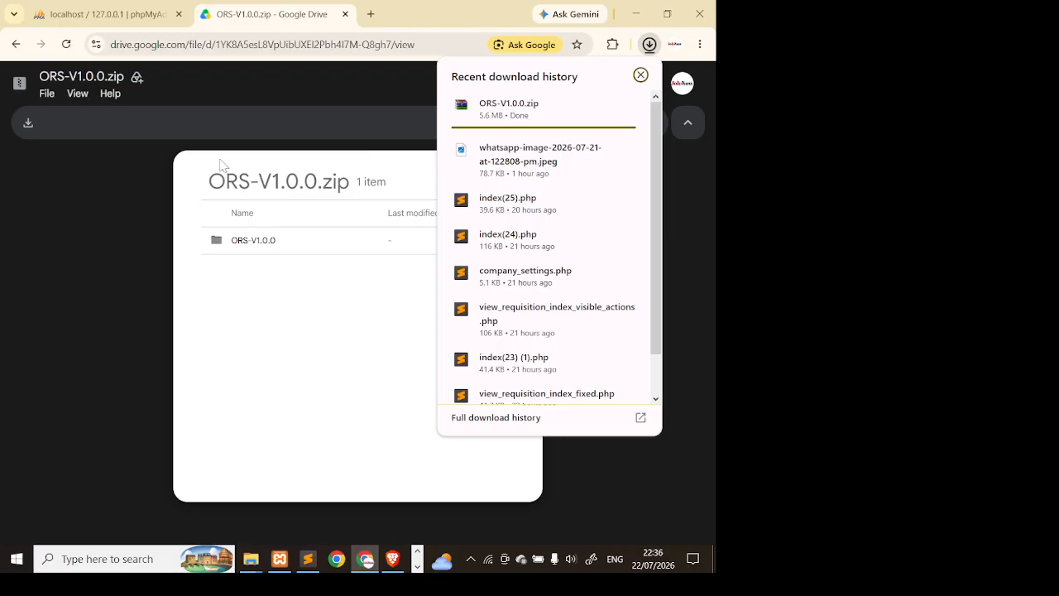
pyautogui.click(683, 185)
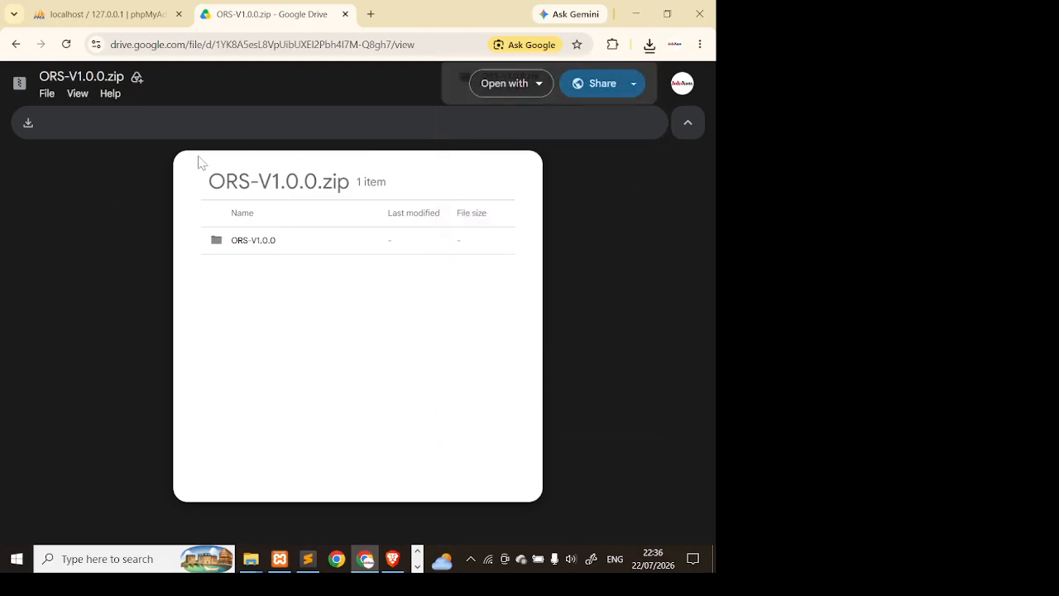
pyautogui.moveTo(610, 71)
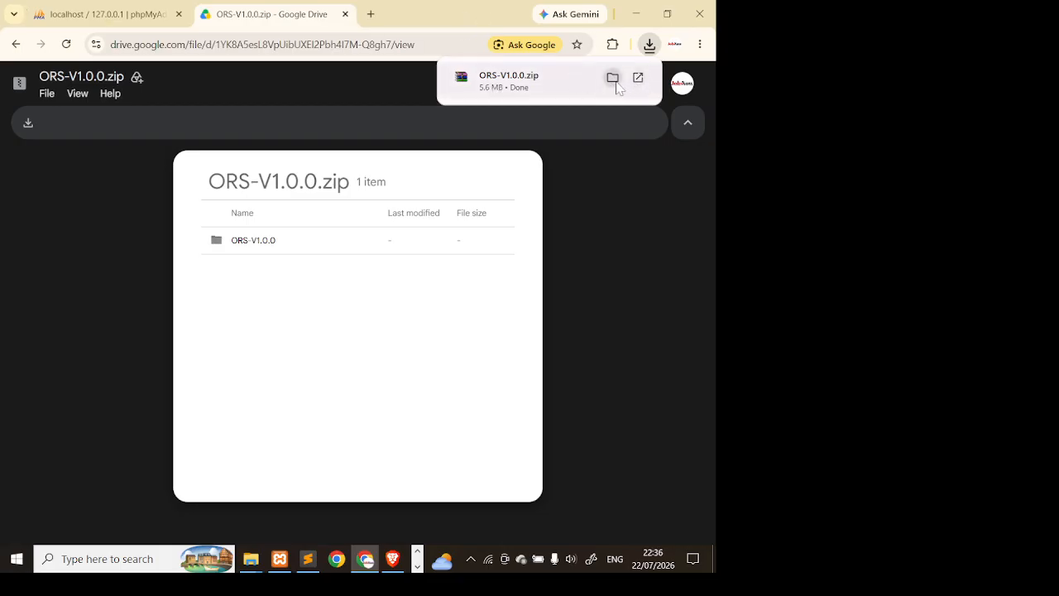
pyautogui.click(613, 77)
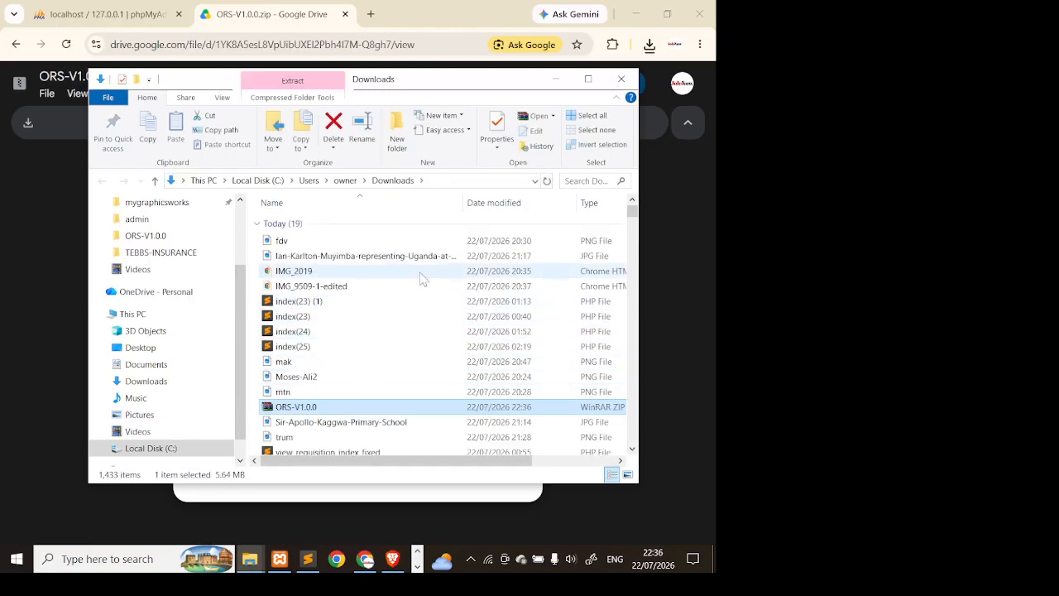
# - Extract ORS-V1.0.0.zip with 7-Zip to an ORS-V1.0.0 folder, check its four items, and return to Downloads
pyautogui.rightClick(394, 406)
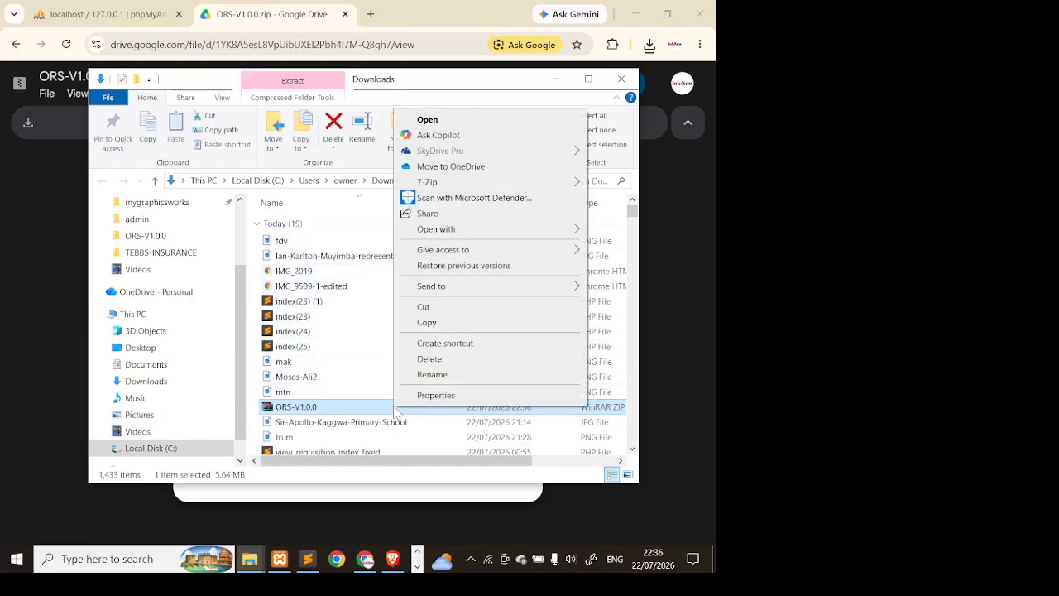
pyautogui.moveTo(517, 181)
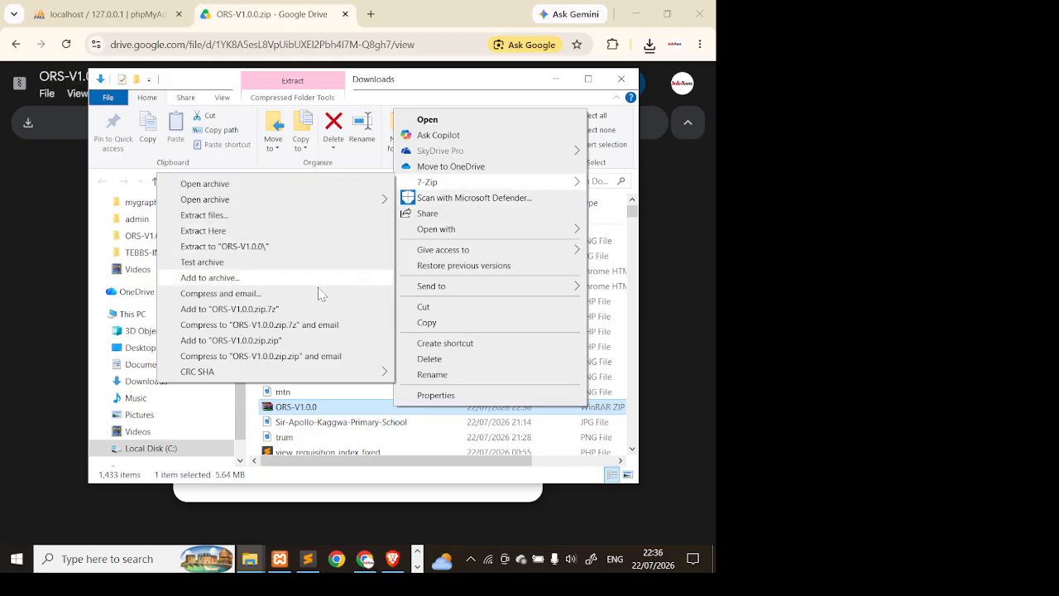
pyautogui.click(302, 246)
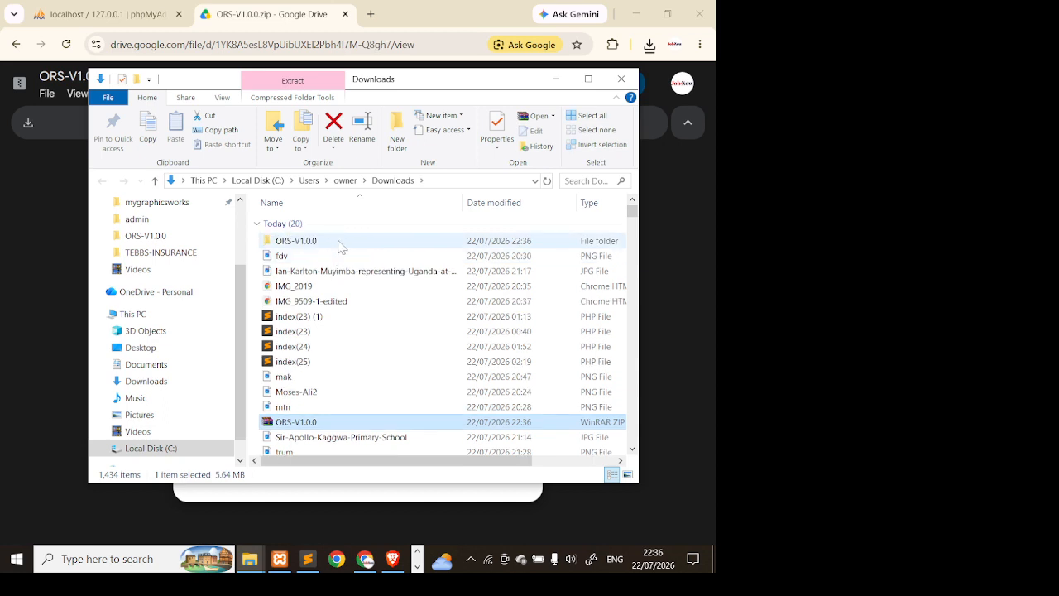
pyautogui.click(339, 242)
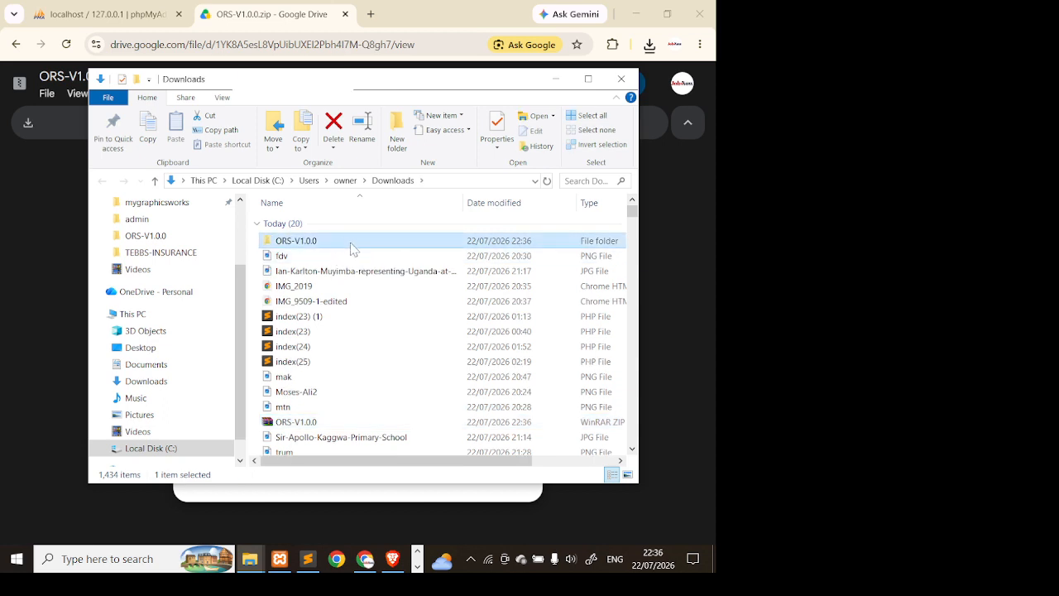
pyautogui.doubleClick(352, 240)
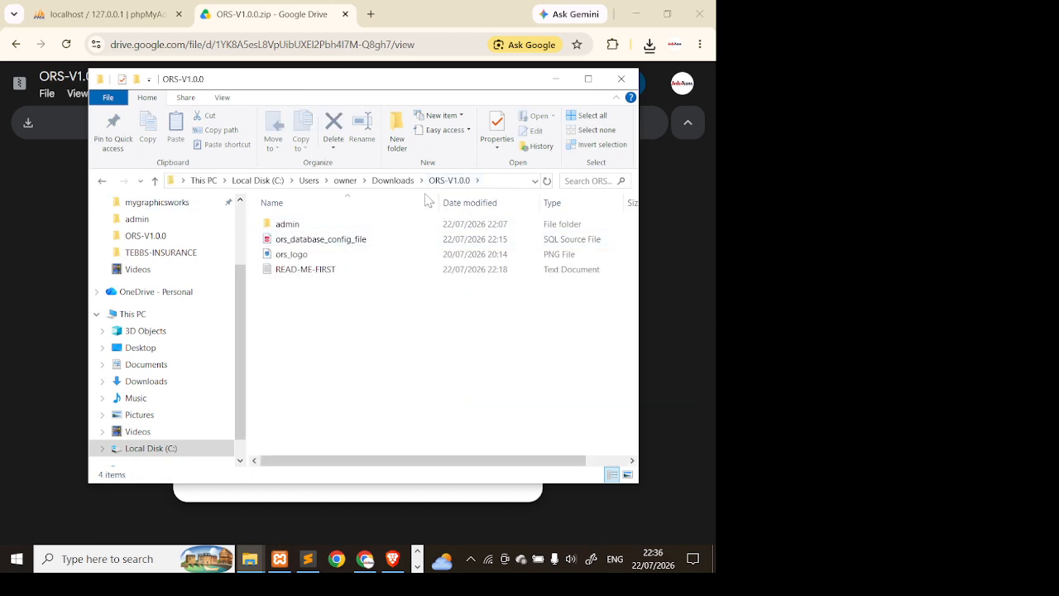
pyautogui.click(202, 183)
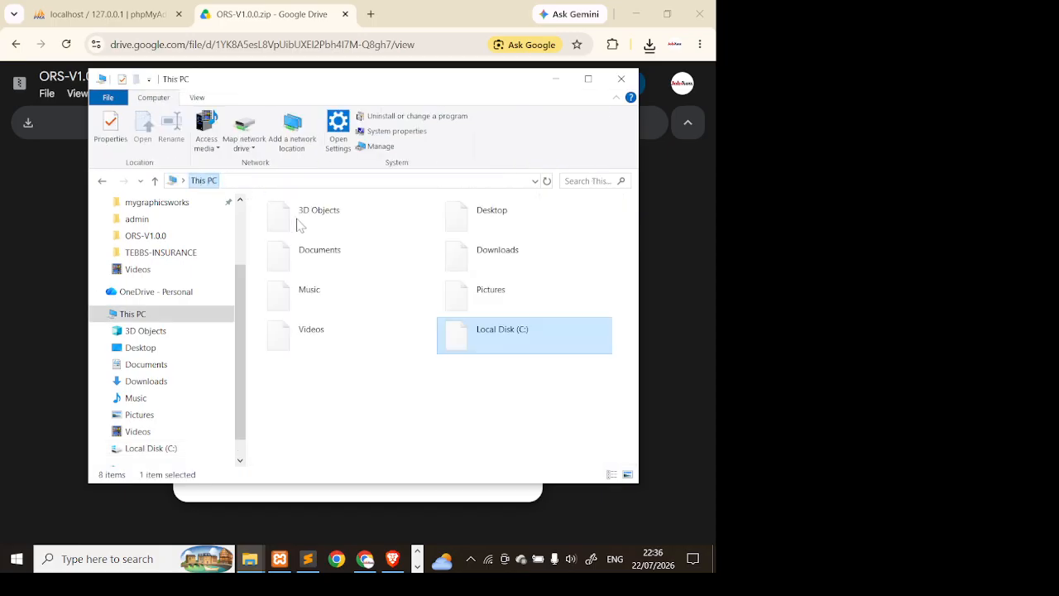
pyautogui.click(199, 382)
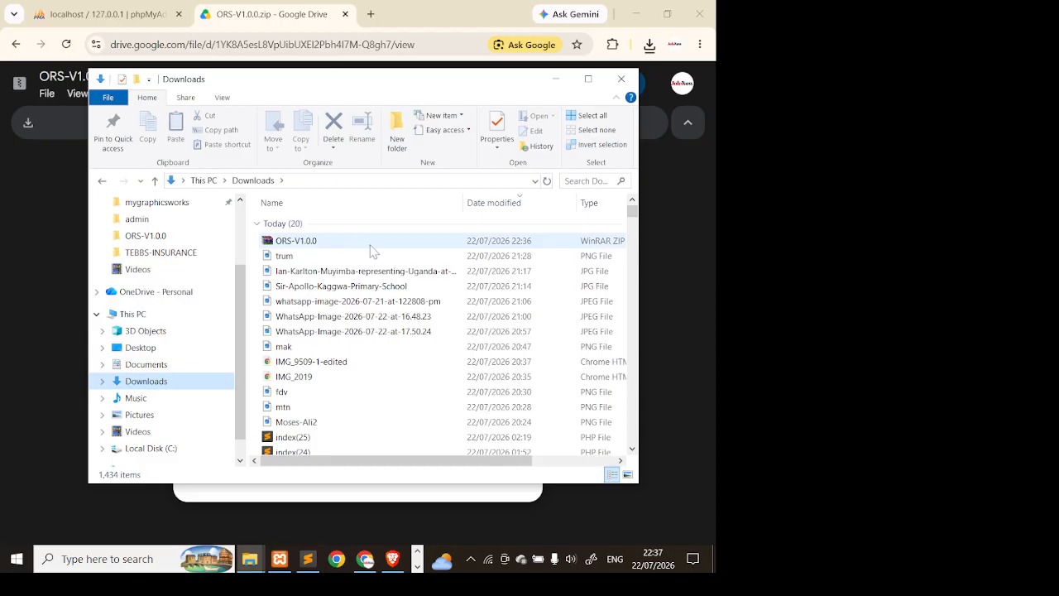
# - Copy the extracted ORS-V1.0.0 folder in Downloads
pyautogui.scroll(-2, 364, 371)
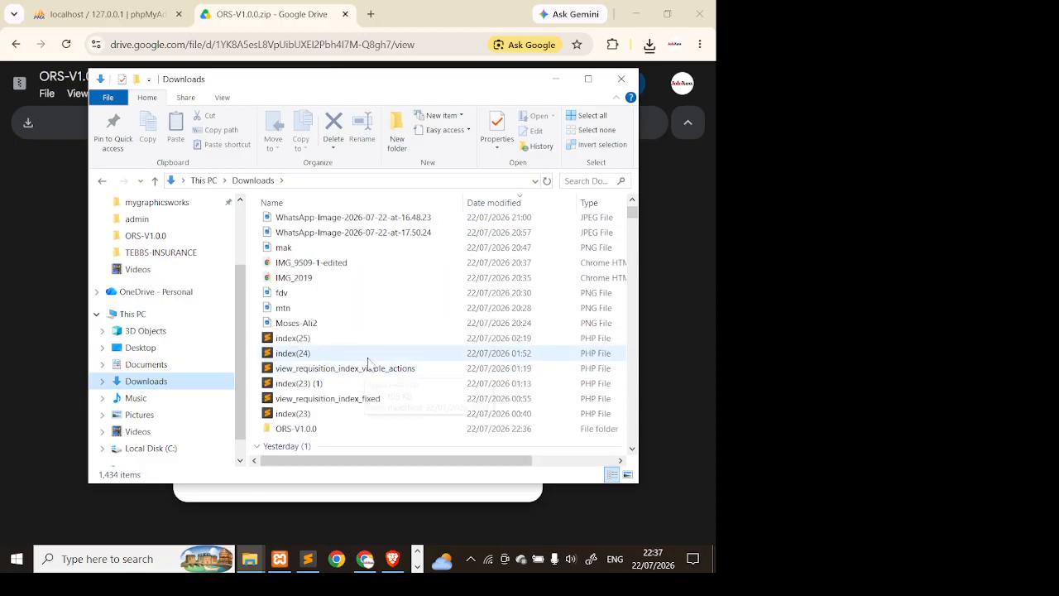
pyautogui.click(343, 431)
pyautogui.rightClick(348, 433)
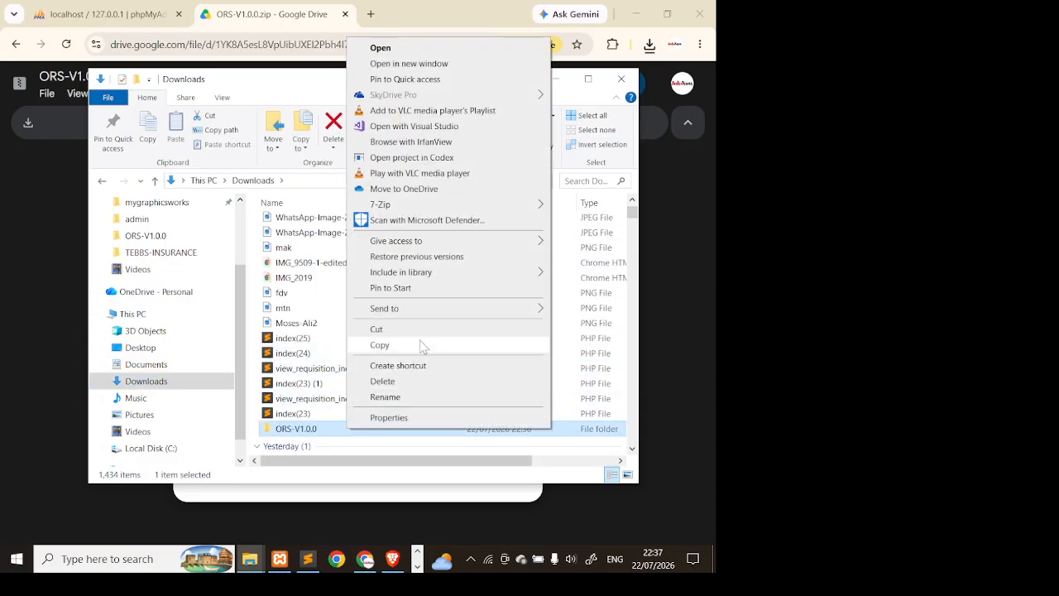
pyautogui.click(425, 346)
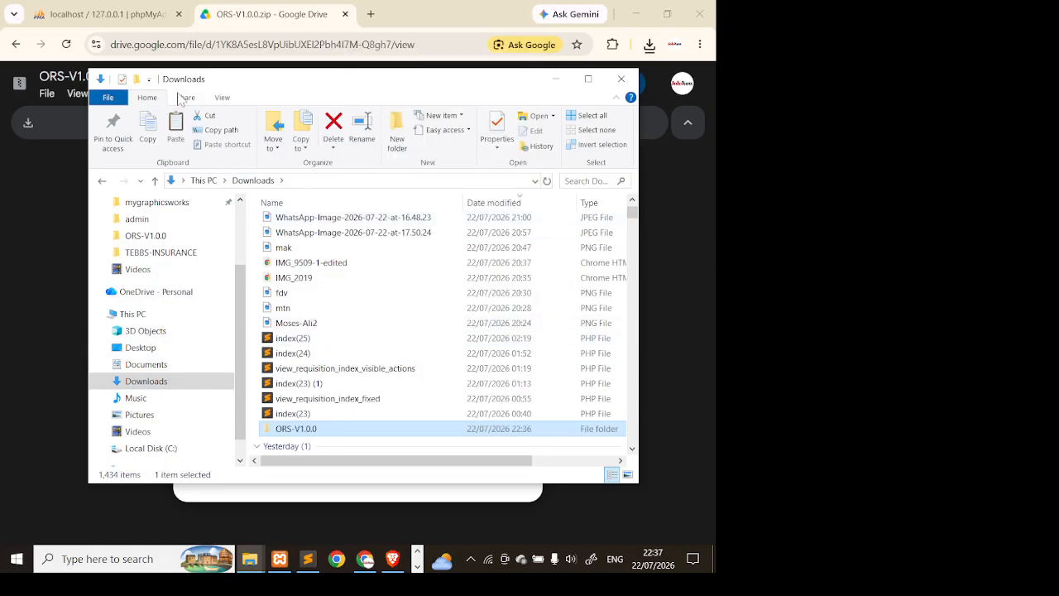
# - Go to C:\xampp\htdocs and try deleting the old ORS-V1.0.0 folder, dismissing the access-denied warning
pyautogui.click(181, 313)
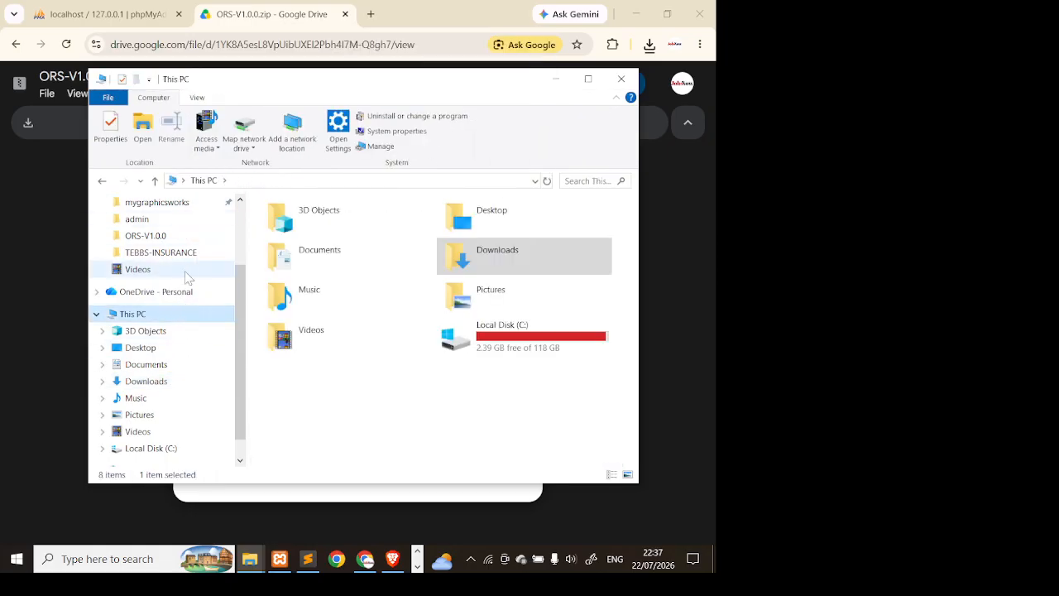
pyautogui.doubleClick(498, 347)
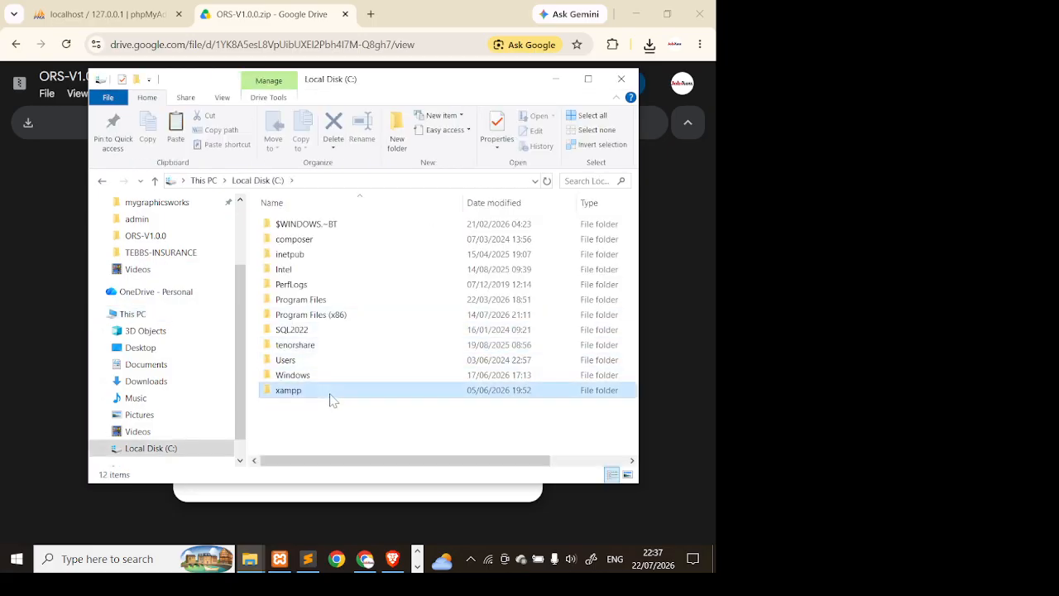
pyautogui.doubleClick(329, 399)
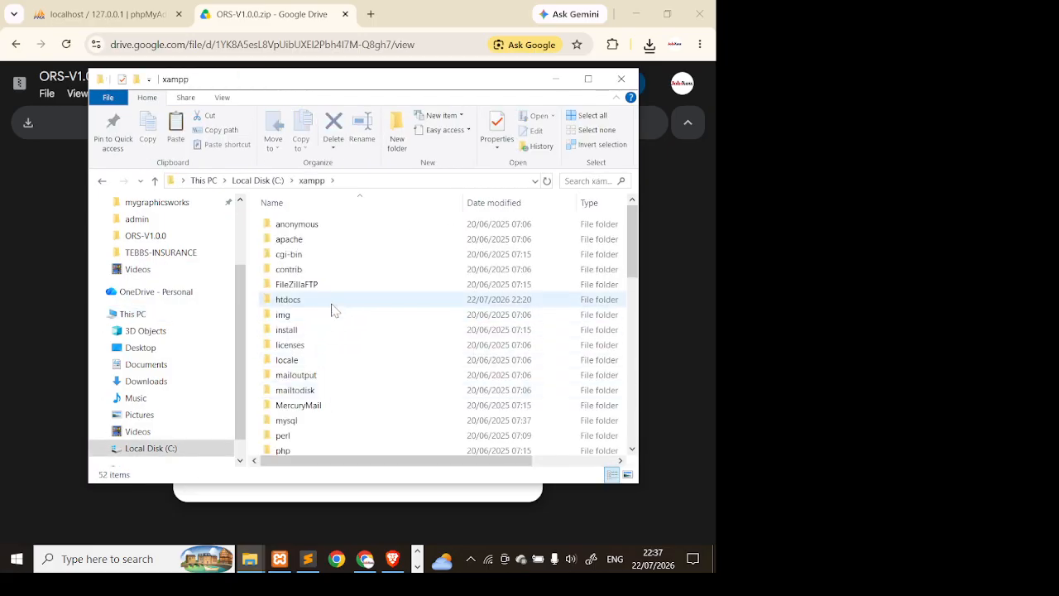
pyautogui.doubleClick(331, 302)
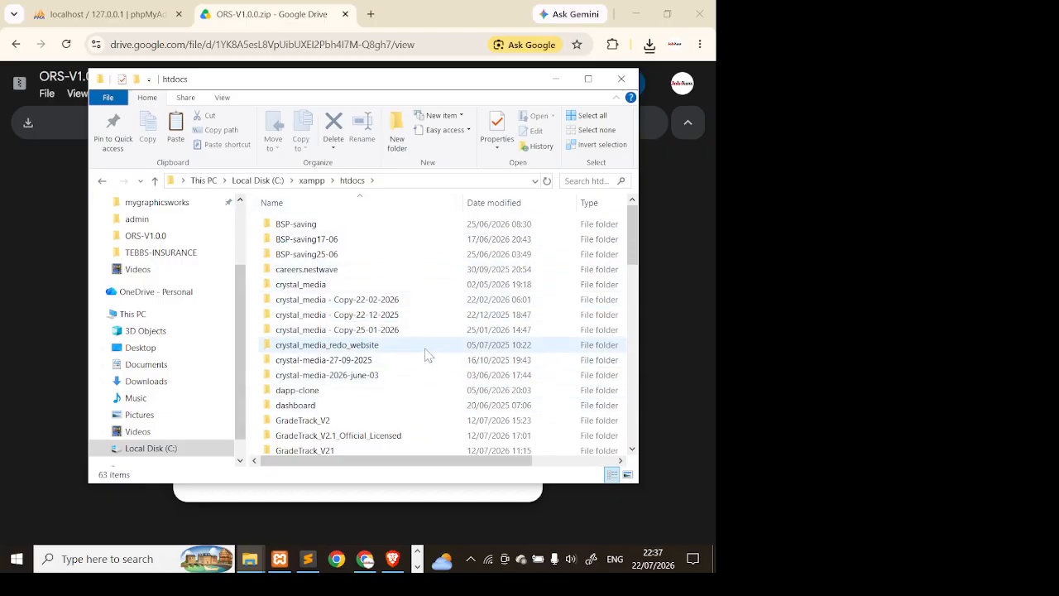
pyautogui.scroll(-10, 427, 354)
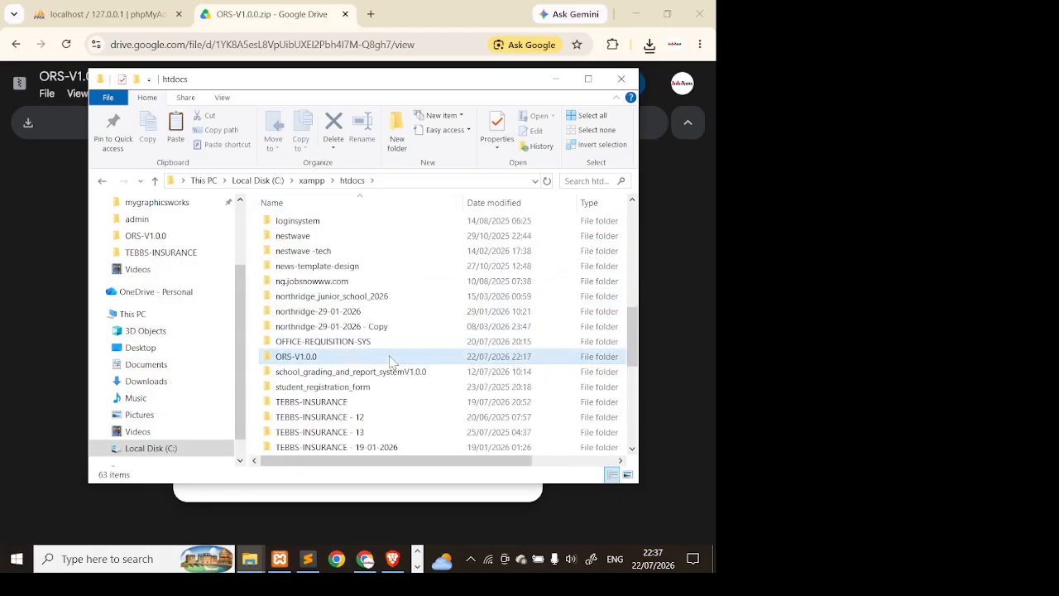
pyautogui.click(391, 361)
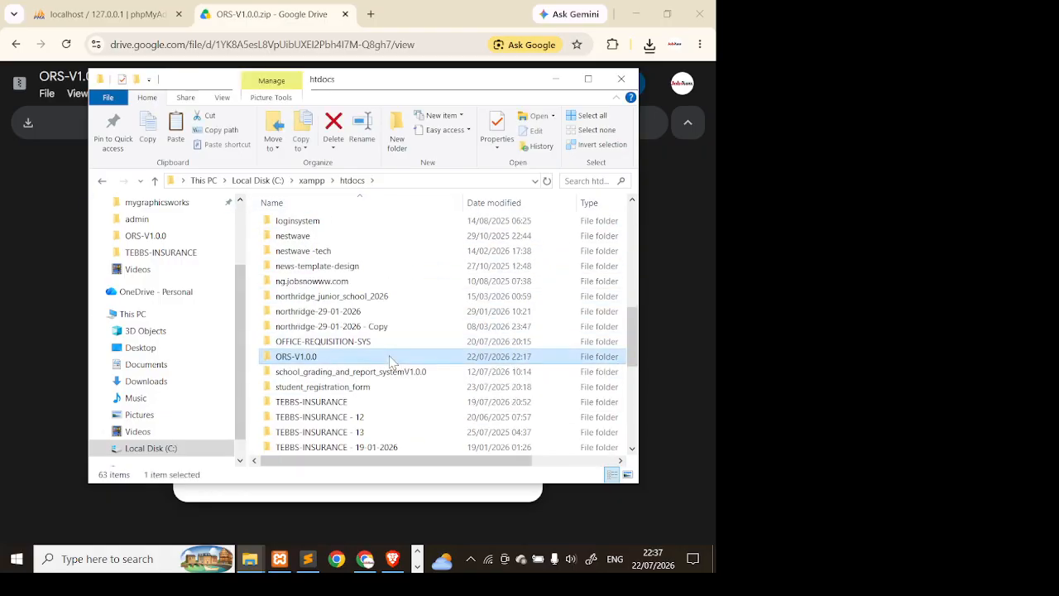
pyautogui.click(331, 139)
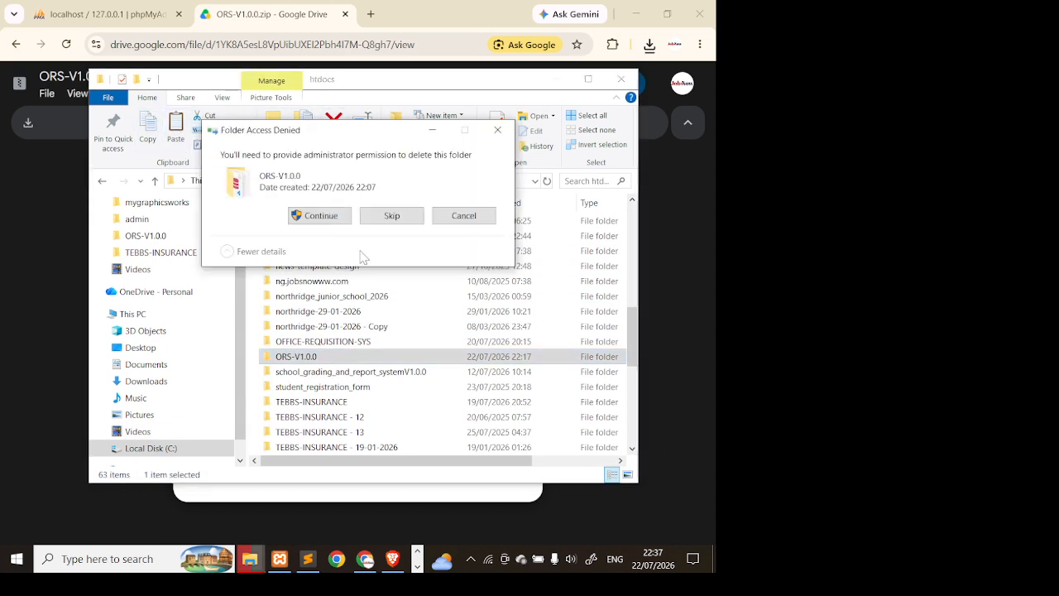
pyautogui.click(346, 218)
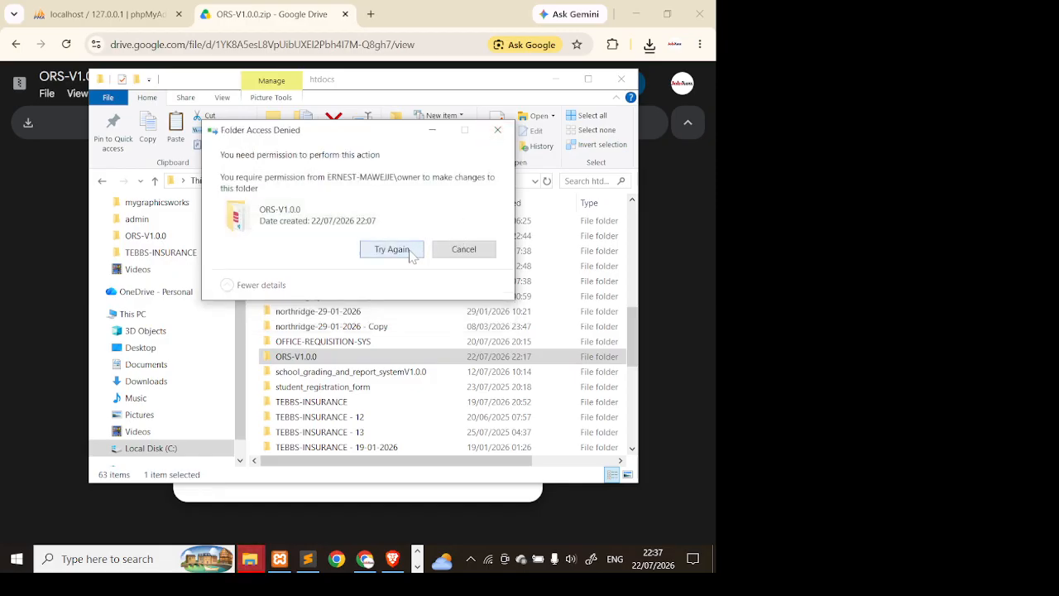
pyautogui.click(405, 253)
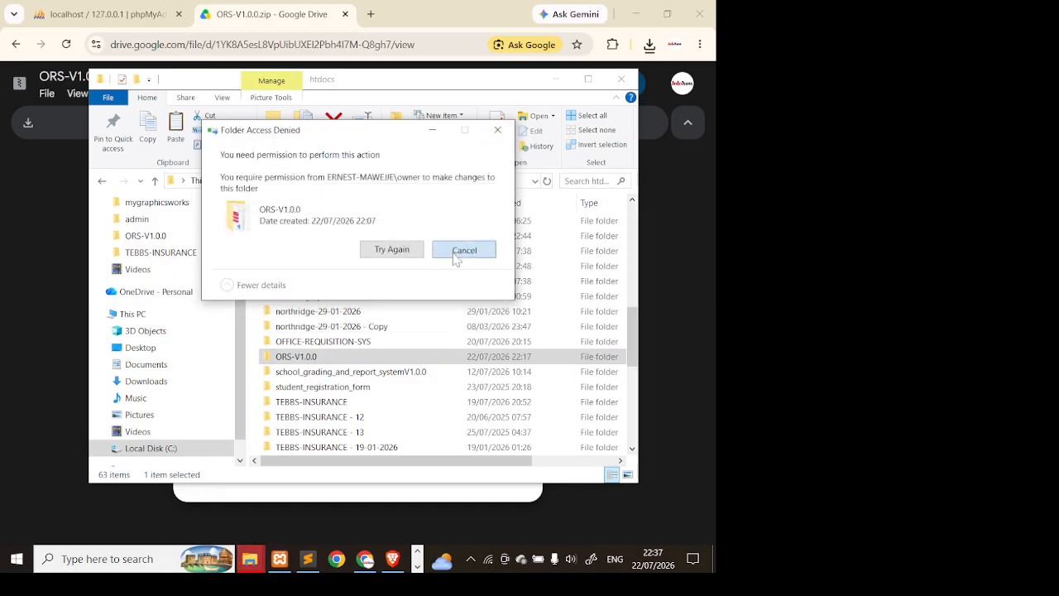
pyautogui.click(456, 253)
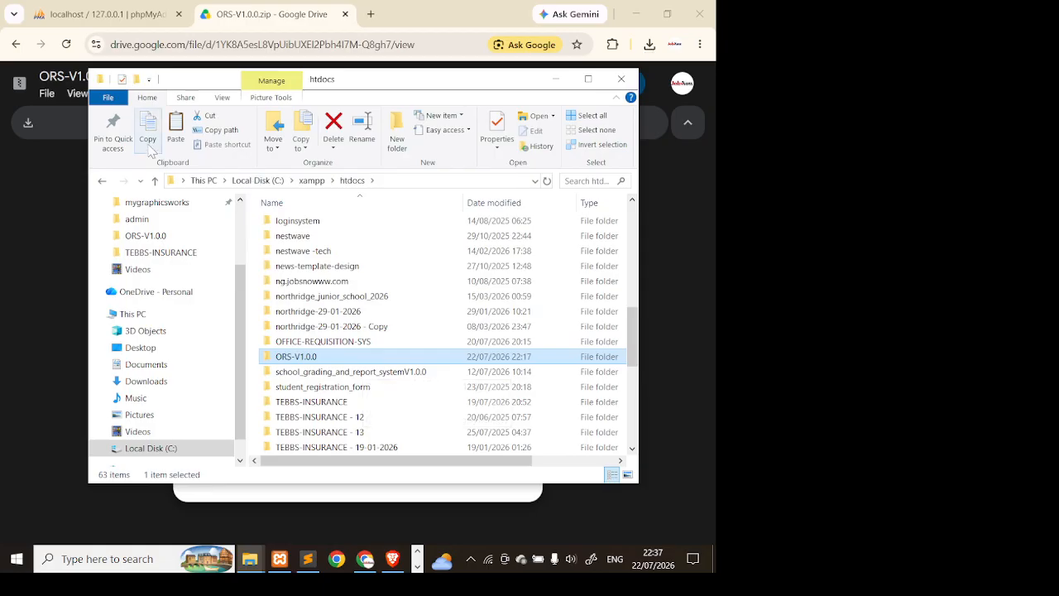
# - Paste the files into htdocs, replacing the files already there
pyautogui.click(174, 145)
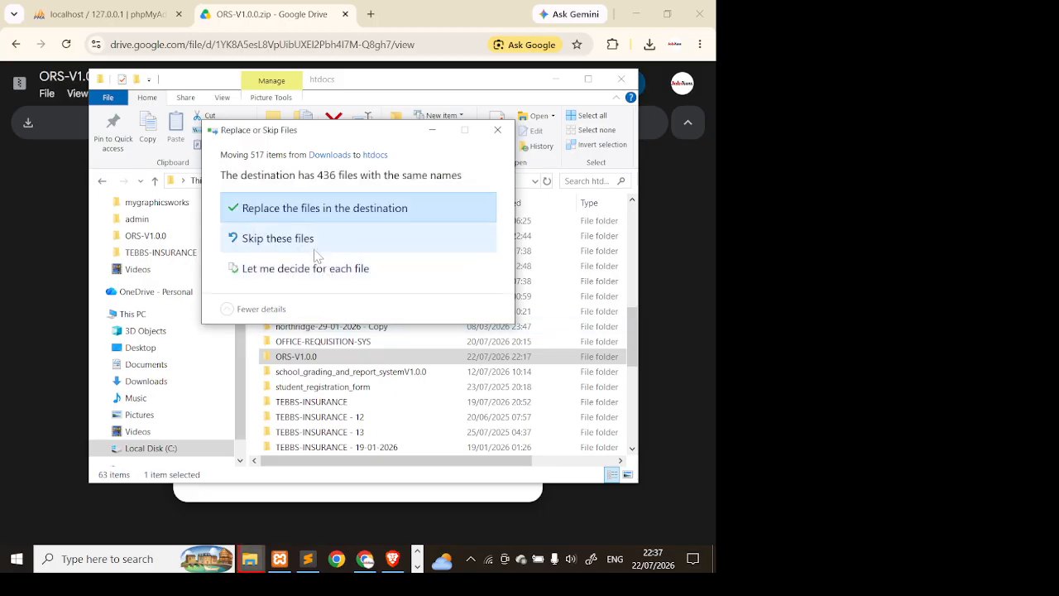
pyautogui.click(302, 211)
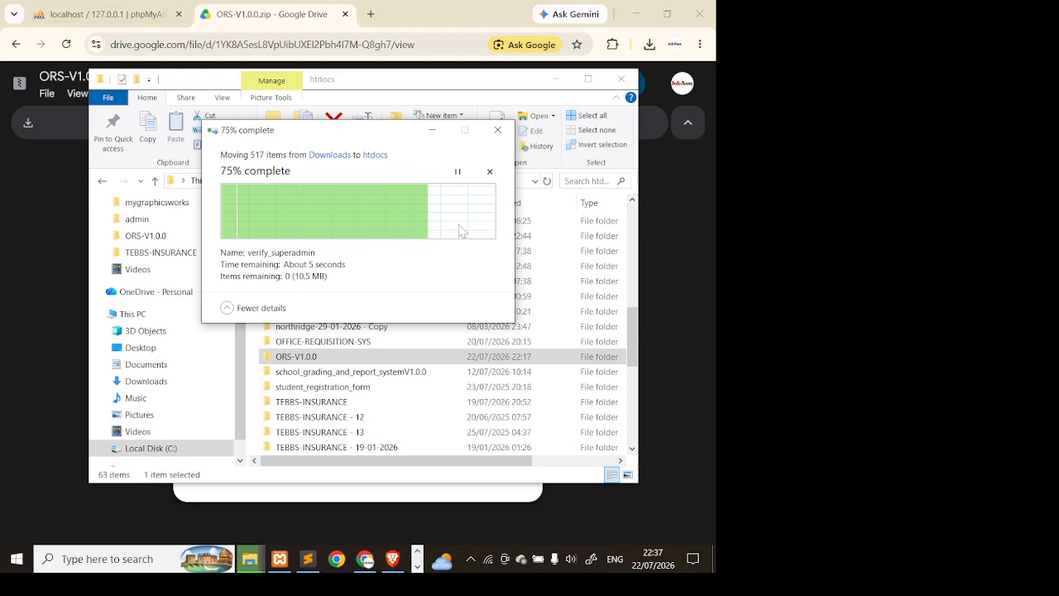
pyautogui.click(428, 357)
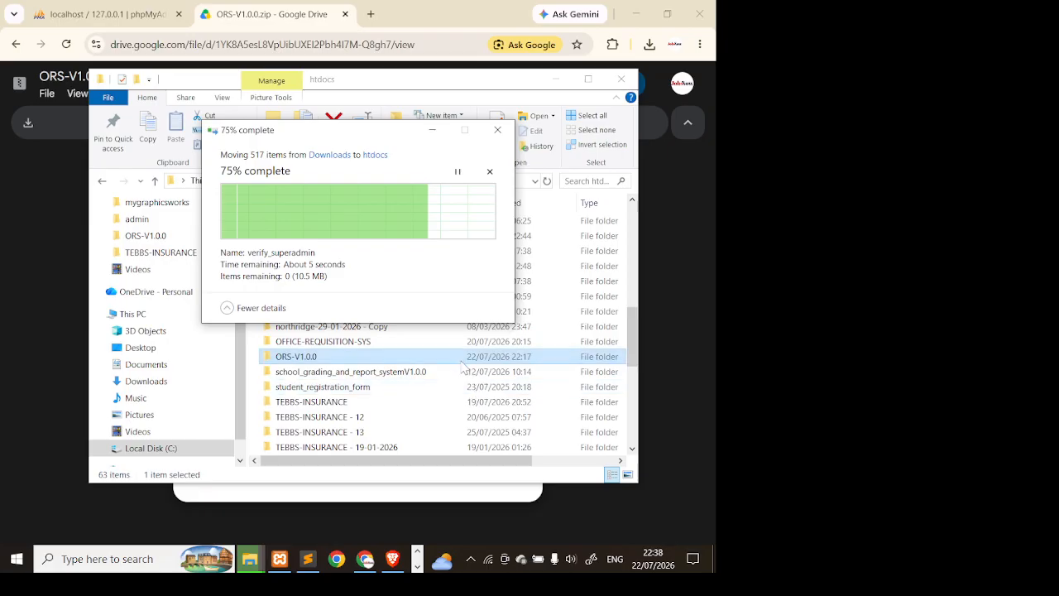
# - Reload the phpMyAdmin home page at localhost/phpmyadmin
pyautogui.click(103, 15)
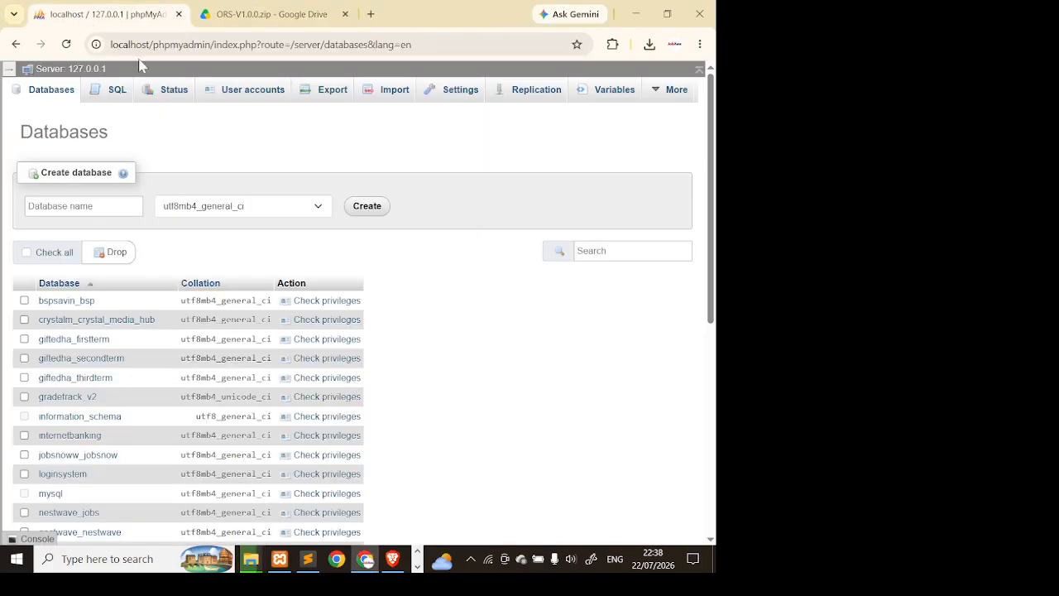
pyautogui.scroll(-3, 331, 294)
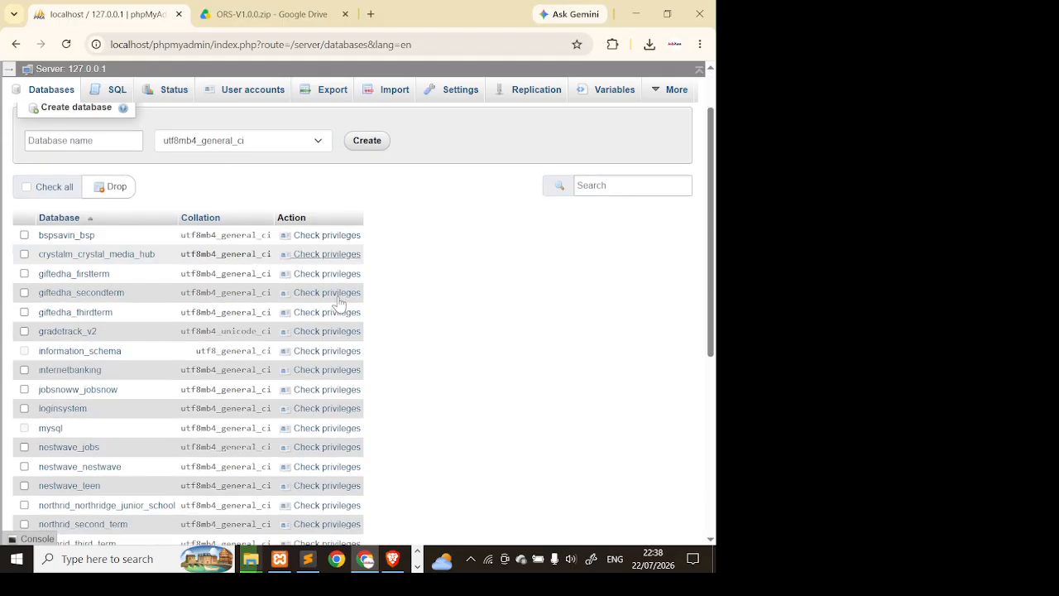
pyautogui.scroll(3, 213, 268)
pyautogui.click(89, 73)
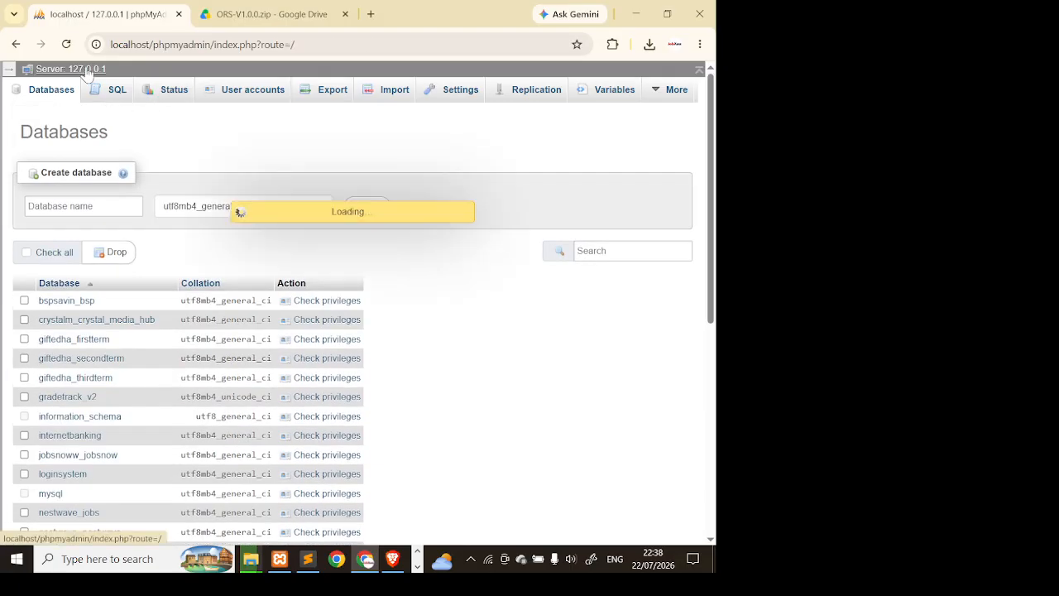
pyautogui.click(184, 52)
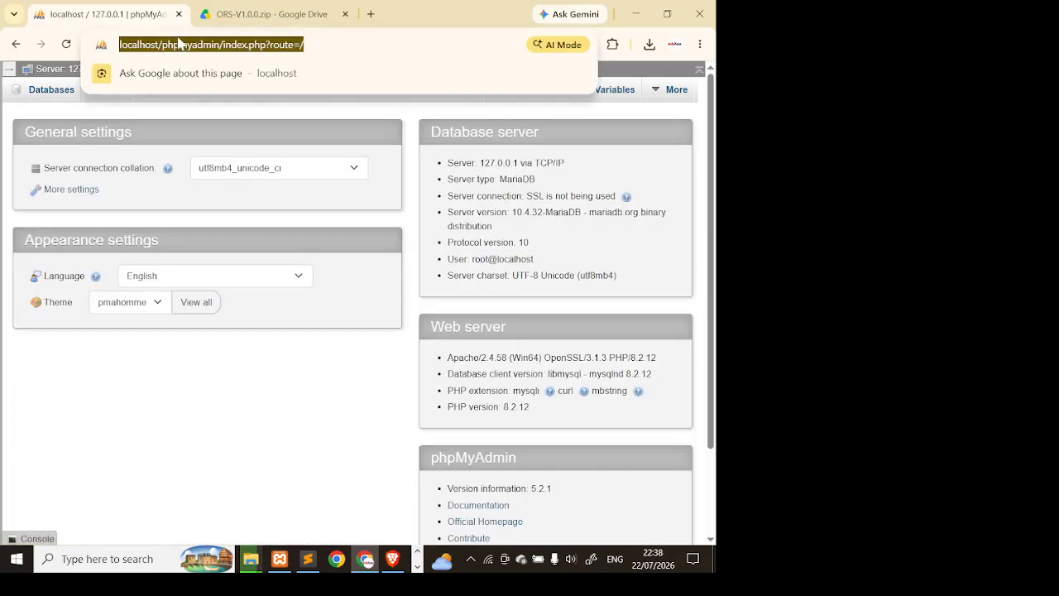
pyautogui.write('localhost')
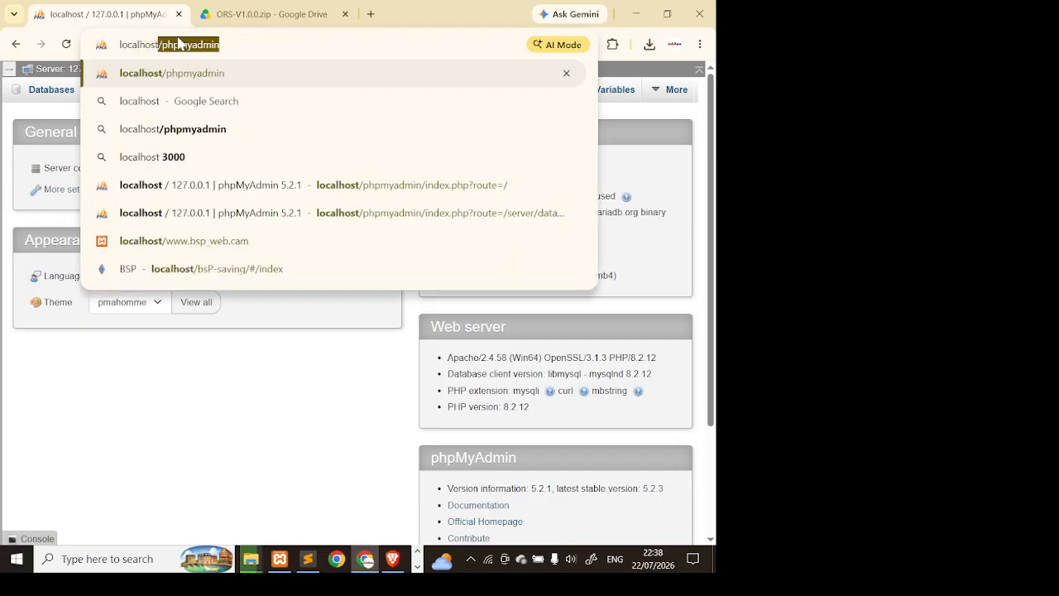
pyautogui.write('/p')
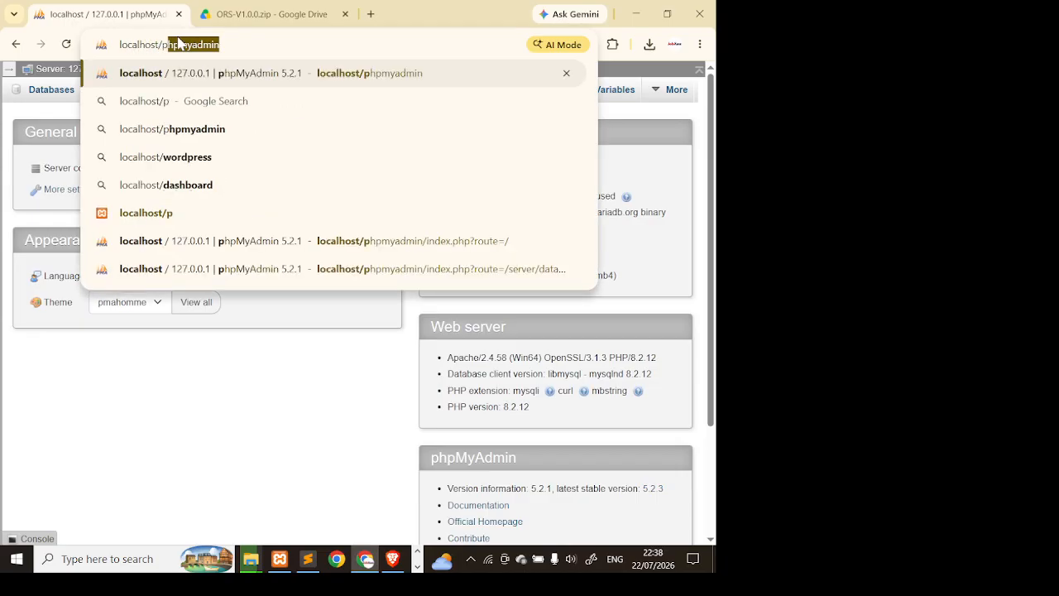
pyautogui.press('Return')
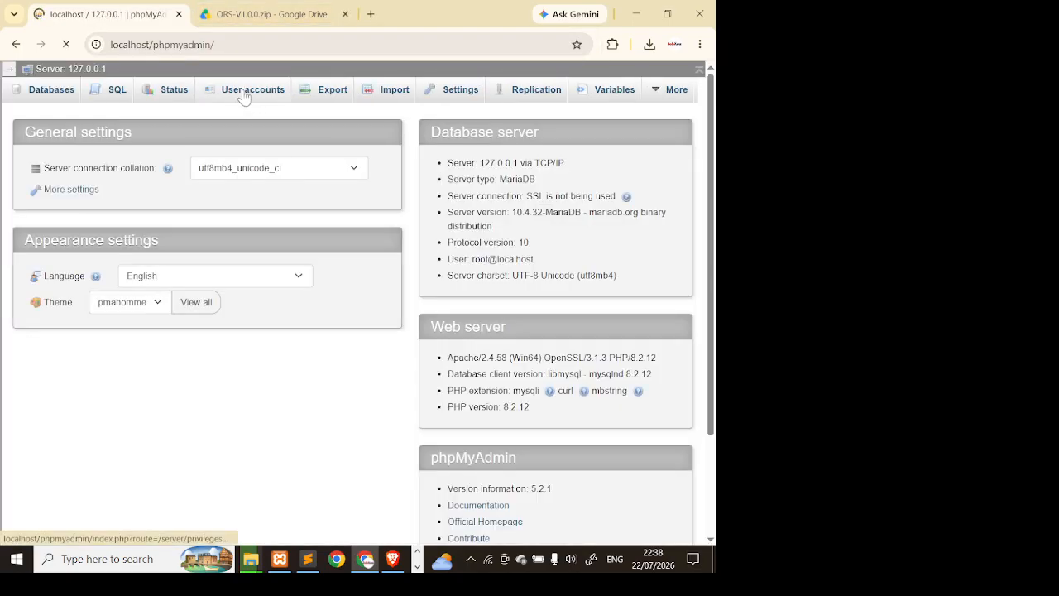
# - Create an empty database named ors from the Databases tab
pyautogui.click(61, 96)
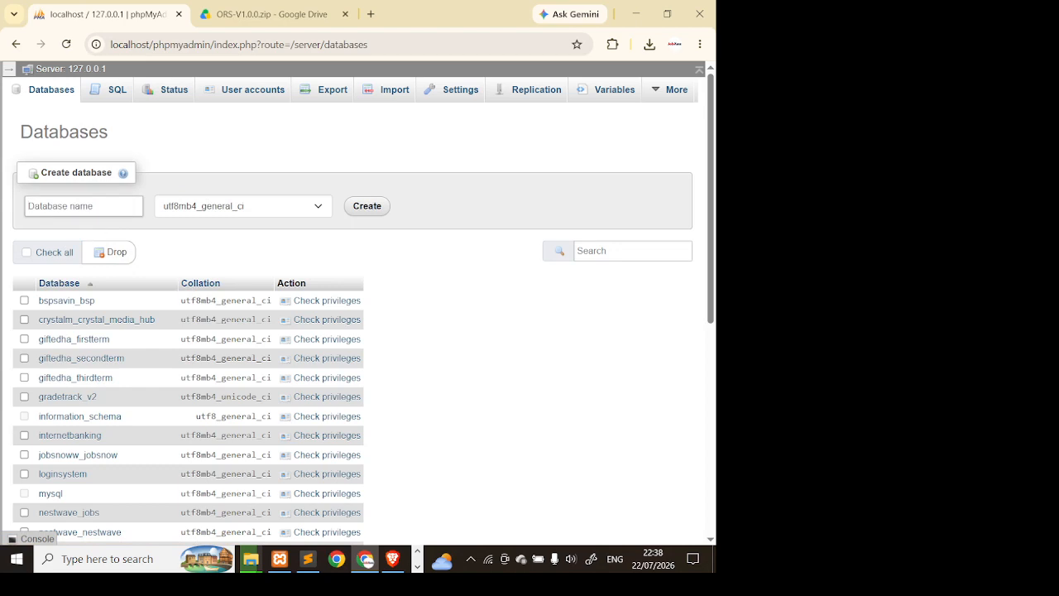
pyautogui.write('ors')
pyautogui.click(367, 206)
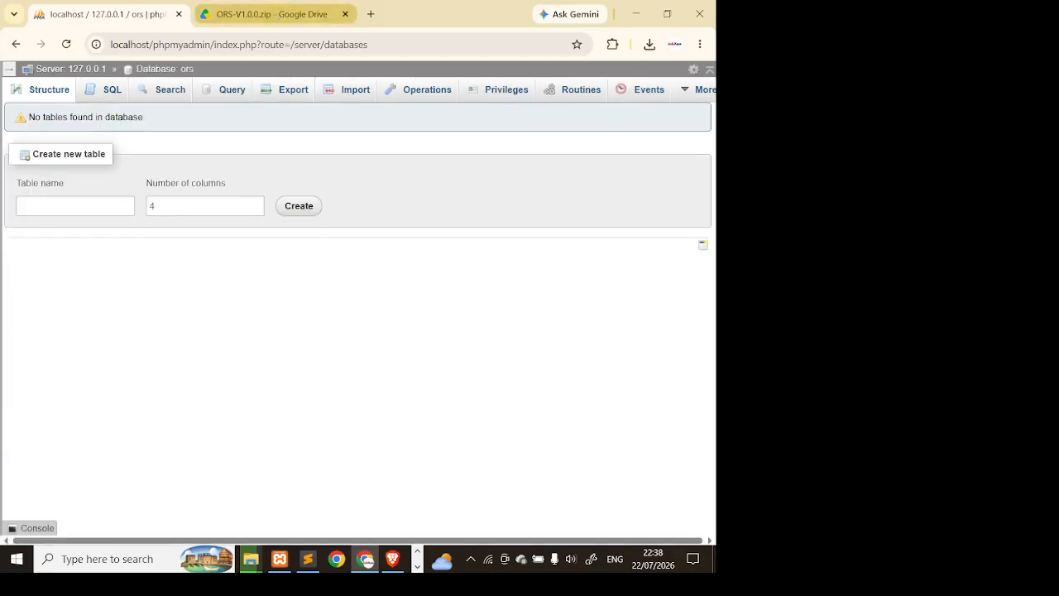
pyautogui.click(312, 575)
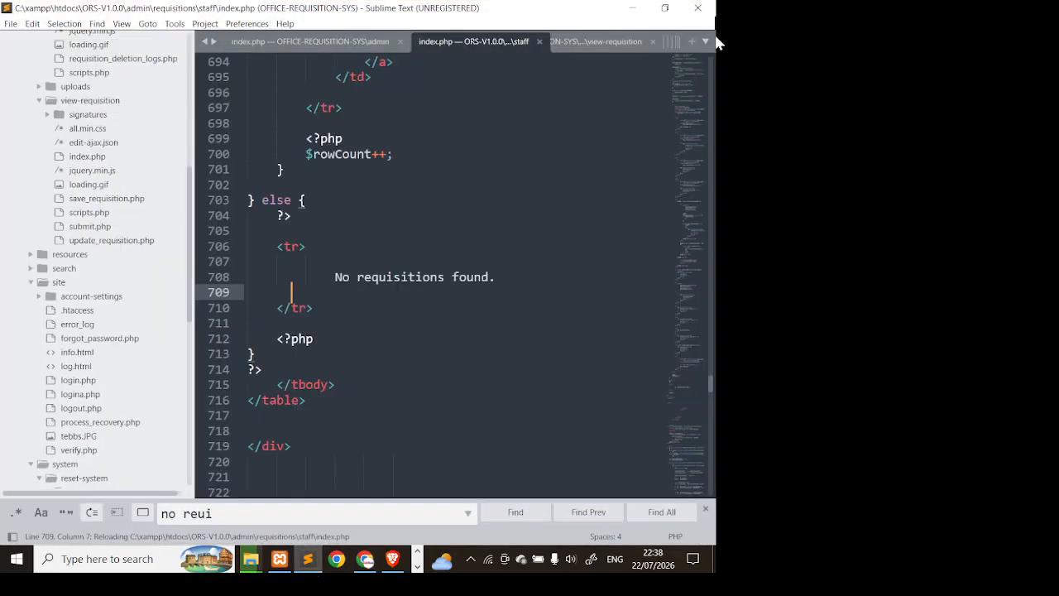
pyautogui.click(310, 577)
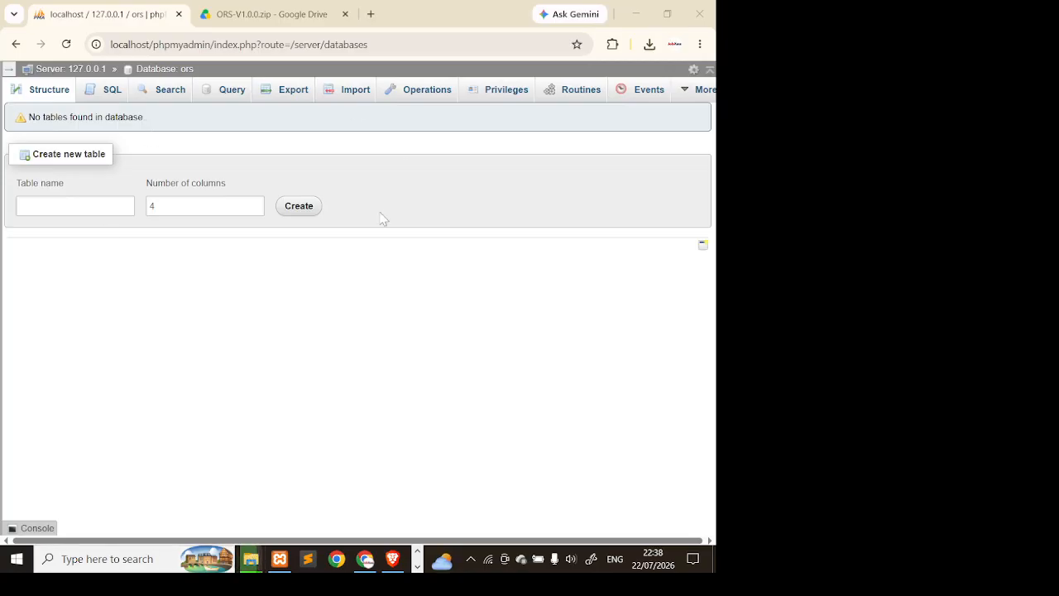
# - Close the extra includes and Videos File Explorer windows
pyautogui.moveTo(256, 575)
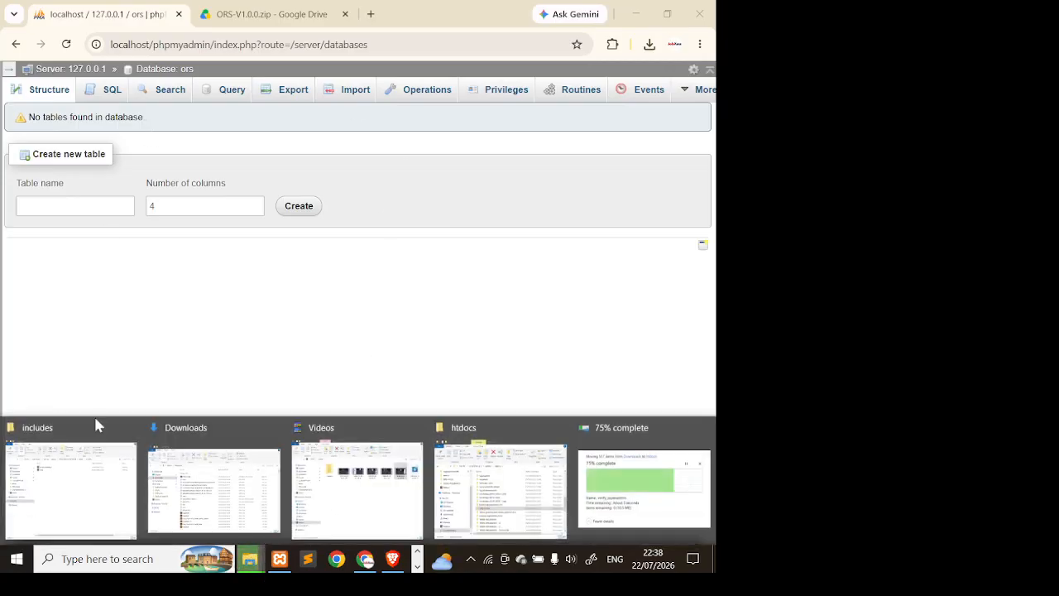
pyautogui.click(130, 427)
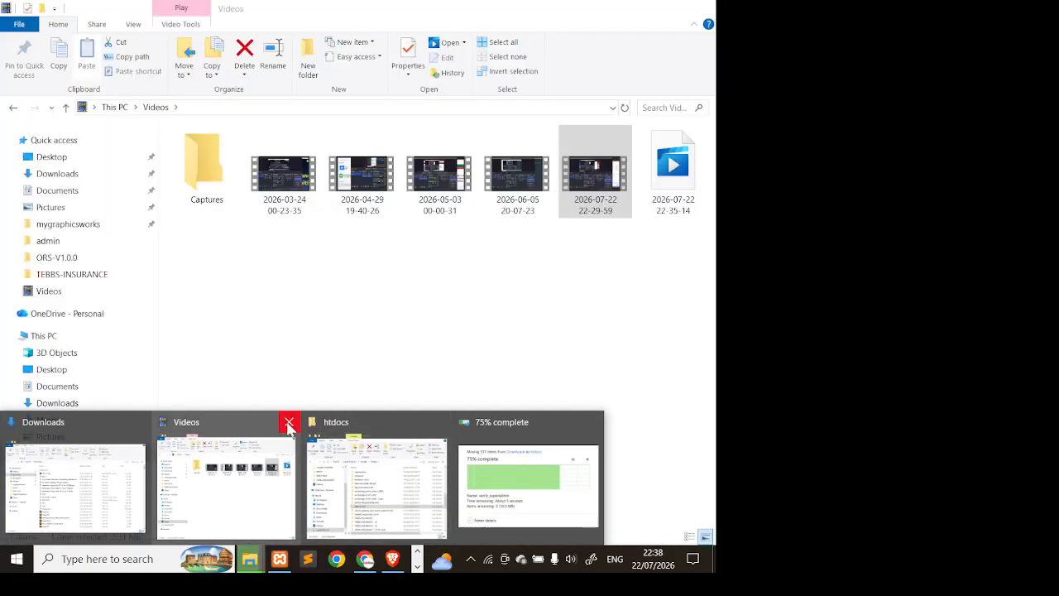
pyautogui.click(289, 426)
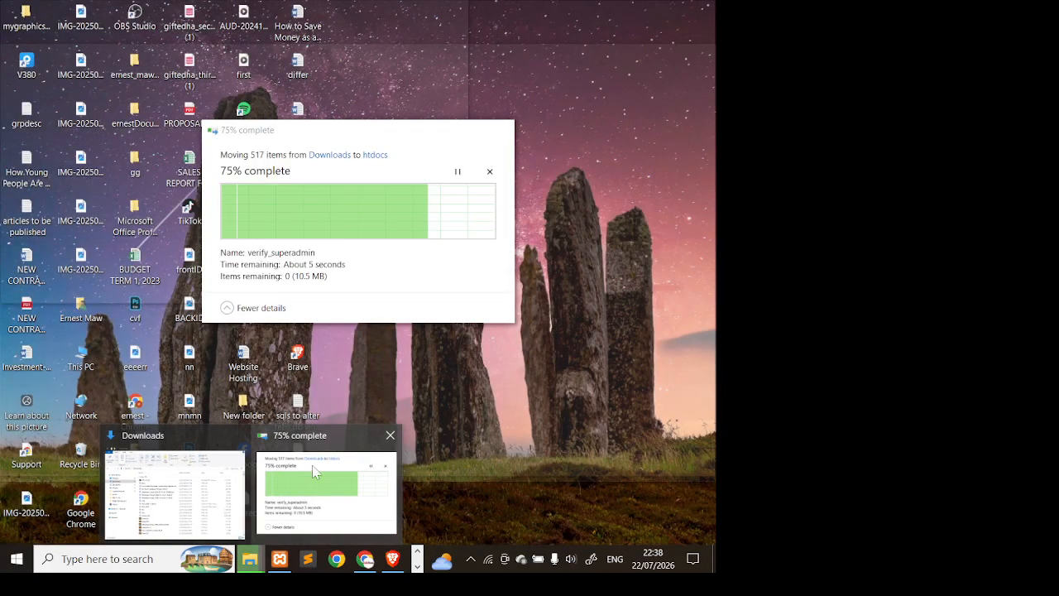
# - Cancel the 517-item move into htdocs stalled at 75%, leaving Downloads showing
pyautogui.click(312, 467)
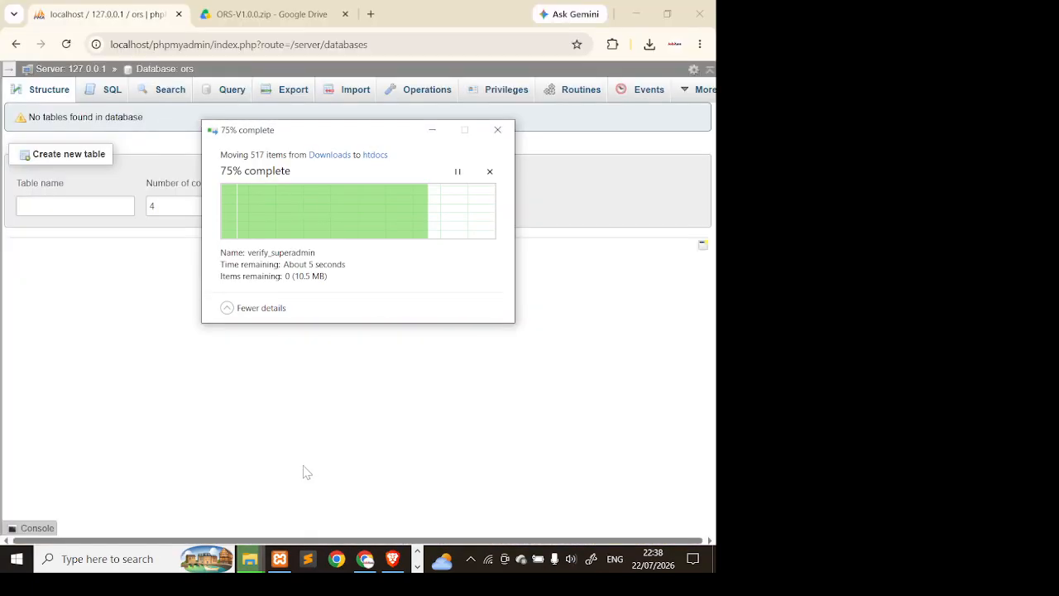
pyautogui.click(491, 171)
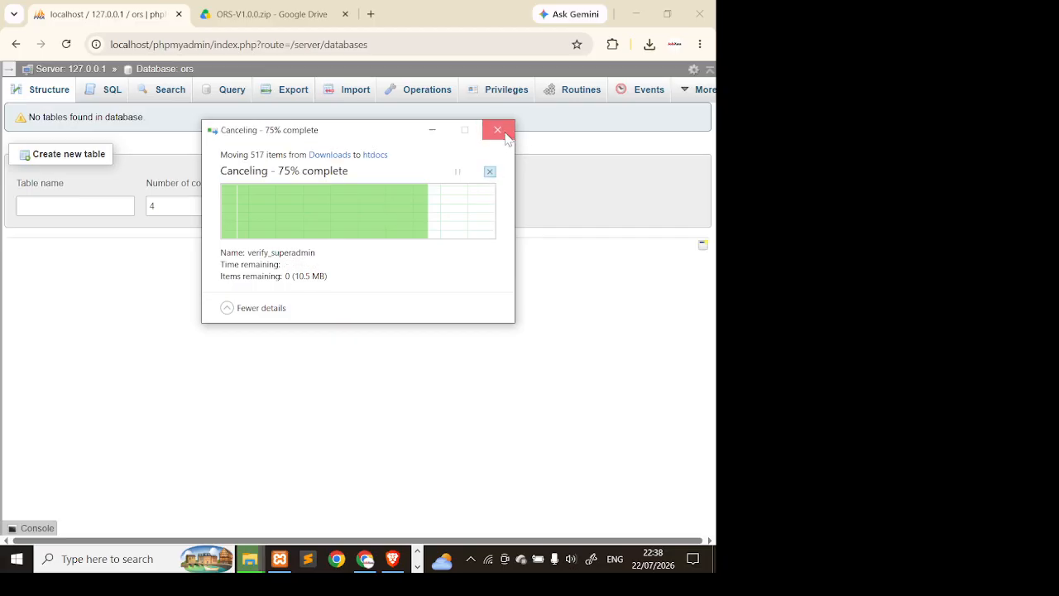
pyautogui.click(507, 137)
pyautogui.click(253, 567)
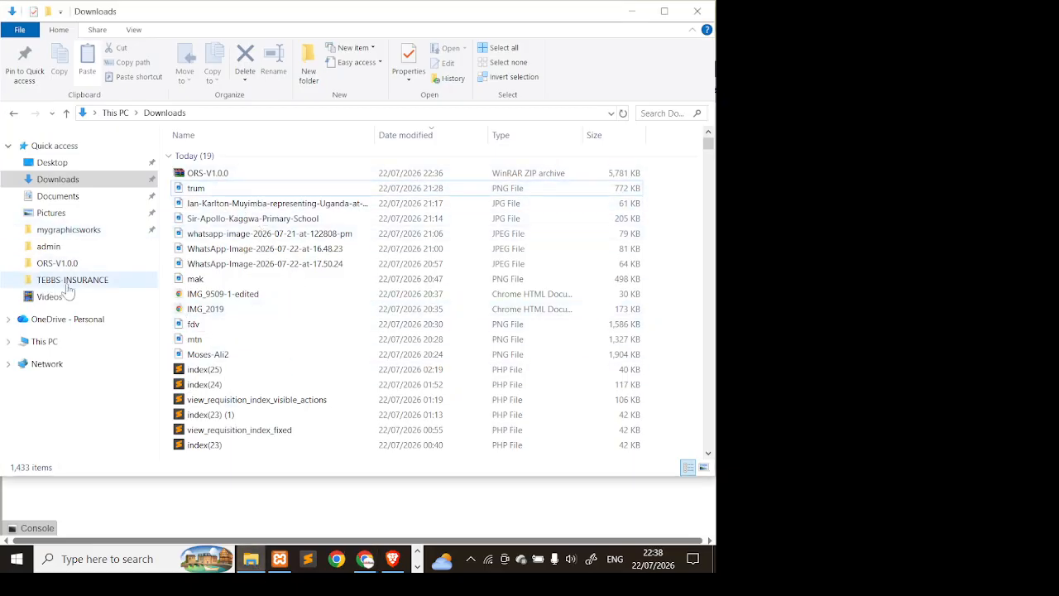
# - Delete the partially moved ORS-V1.0.0 folder in C:\xampp\htdocs, leaving 62 items, and return to Downloads
pyautogui.click(85, 343)
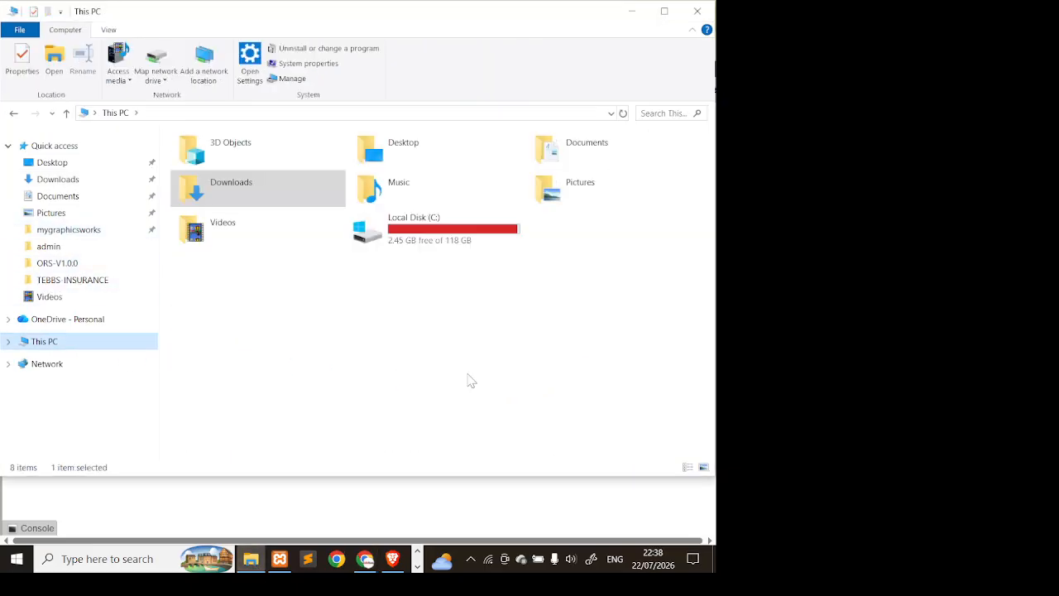
pyautogui.doubleClick(457, 242)
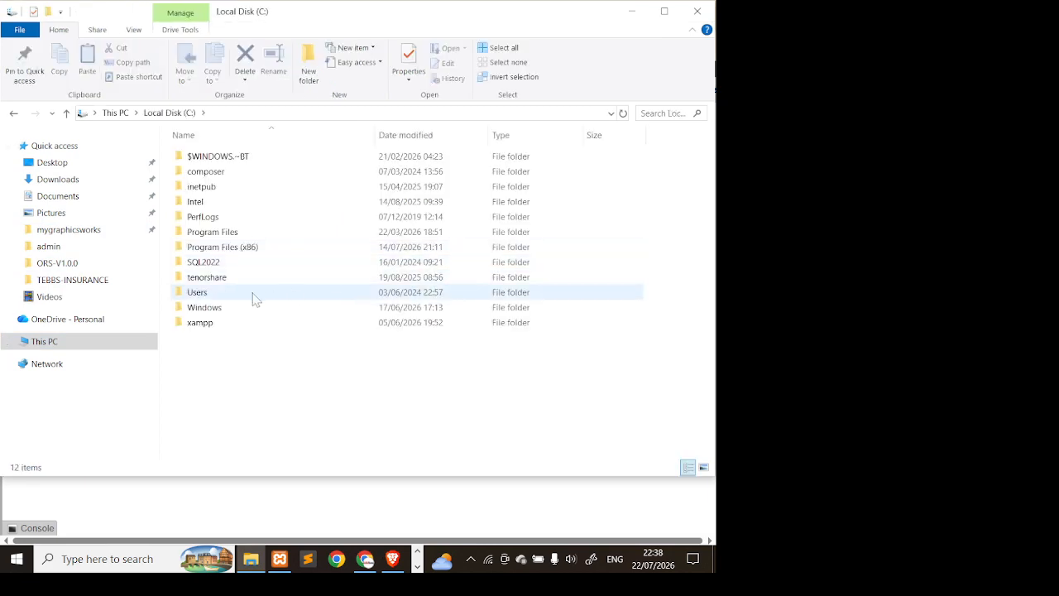
pyautogui.doubleClick(254, 323)
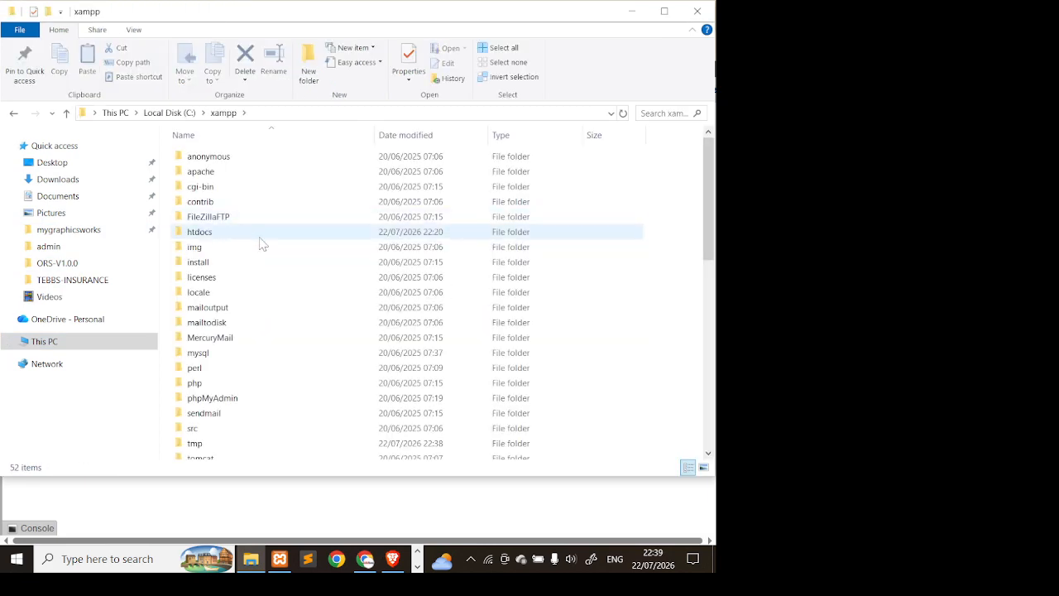
pyautogui.doubleClick(259, 240)
pyautogui.scroll(-4, 295, 367)
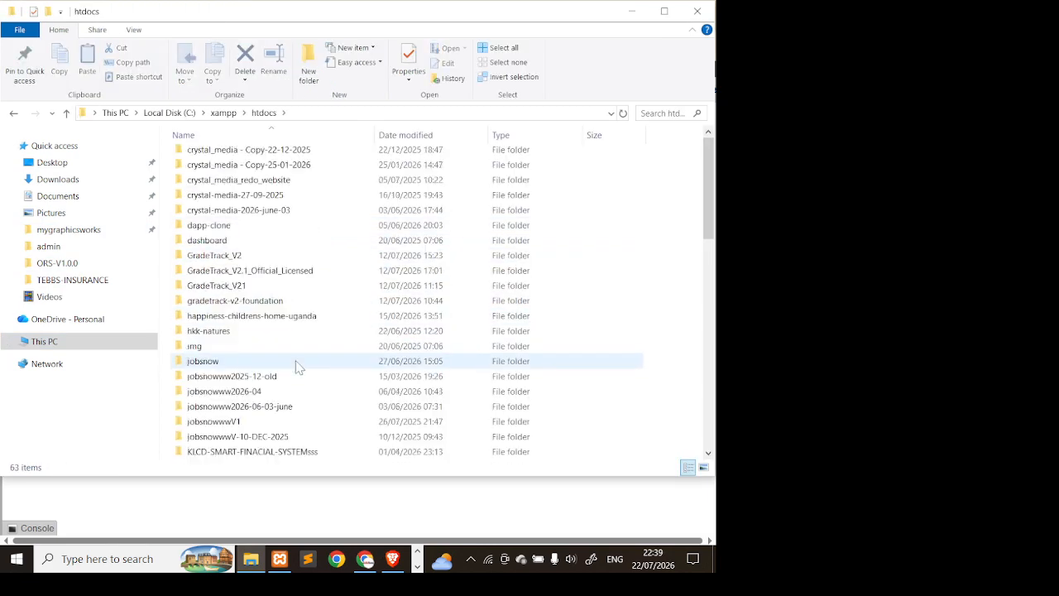
pyautogui.scroll(-2, 295, 364)
pyautogui.click(263, 395)
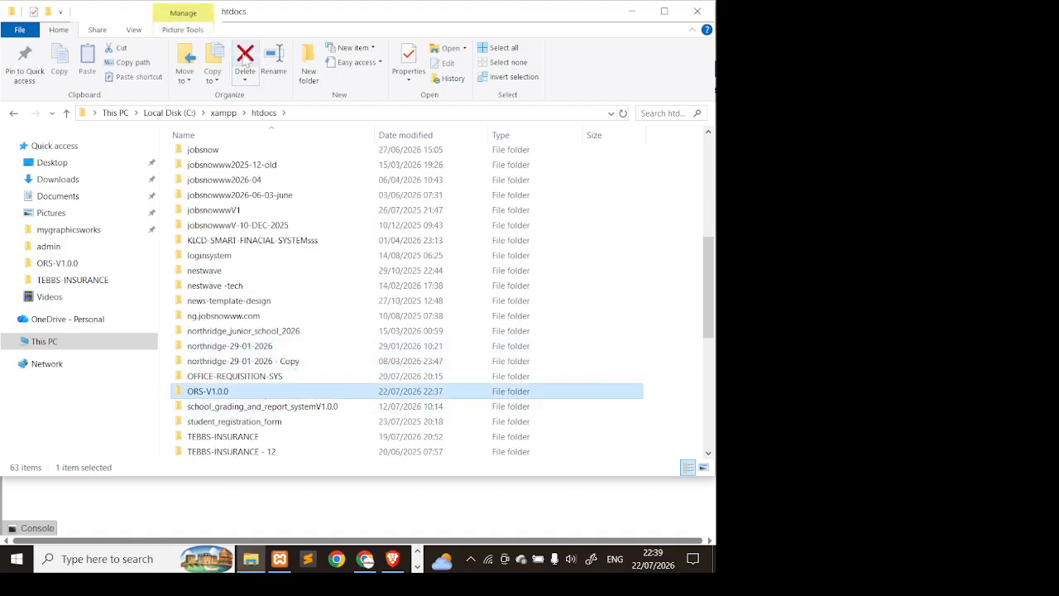
pyautogui.click(245, 60)
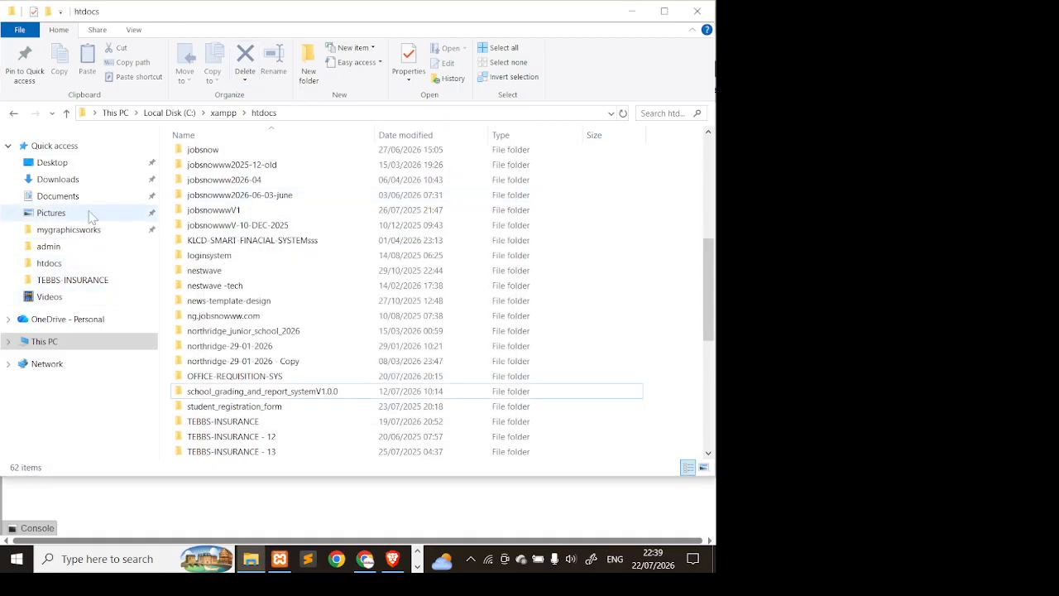
pyautogui.click(59, 179)
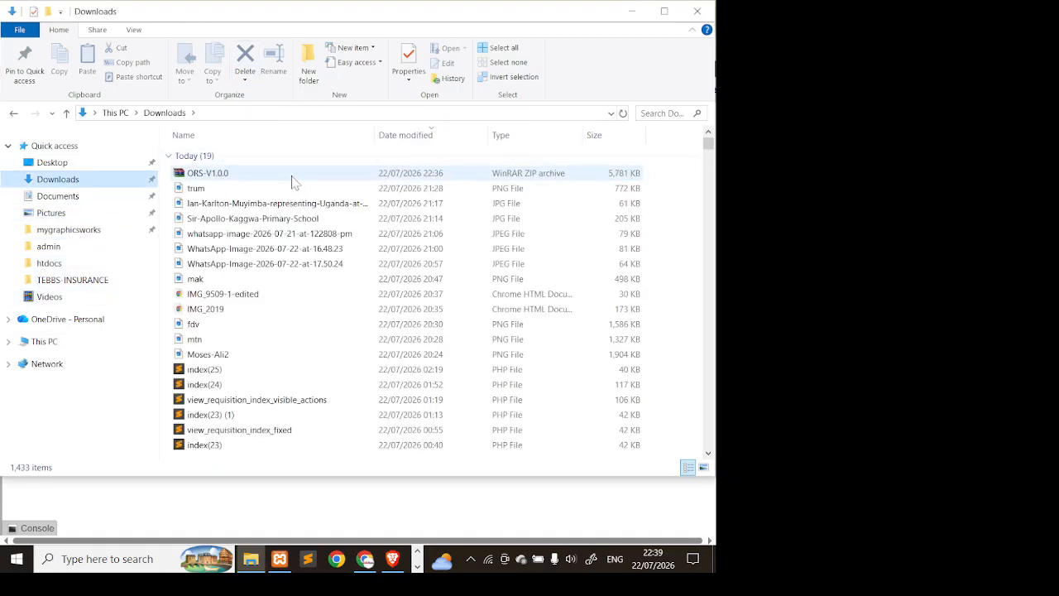
# - Re-extract the ORS-V1.0.0 archive into a fresh folder in Downloads
pyautogui.click(292, 176)
pyautogui.rightClick(292, 176)
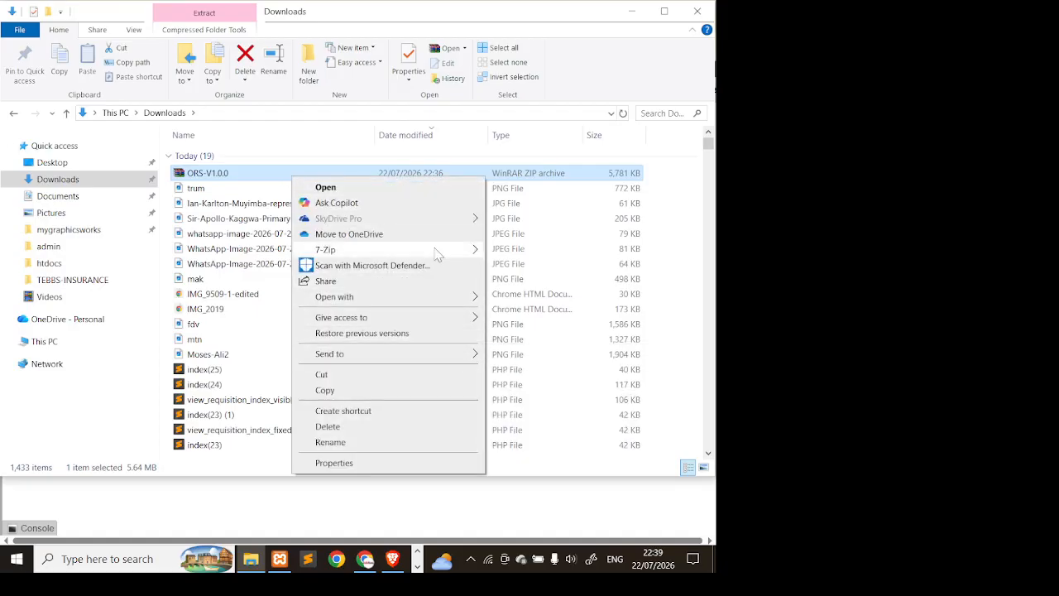
pyautogui.moveTo(439, 255)
pyautogui.click(131, 315)
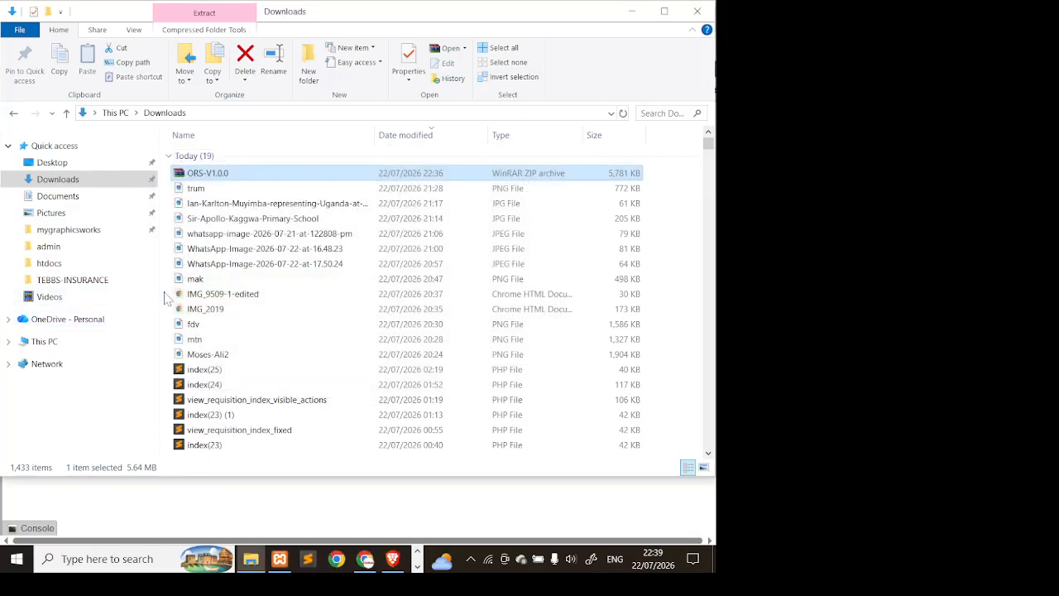
# - Copy the new ORS-V1.0.0 folder and go to This PC
pyautogui.scroll(-3, 321, 298)
pyautogui.scroll(-5, 289, 336)
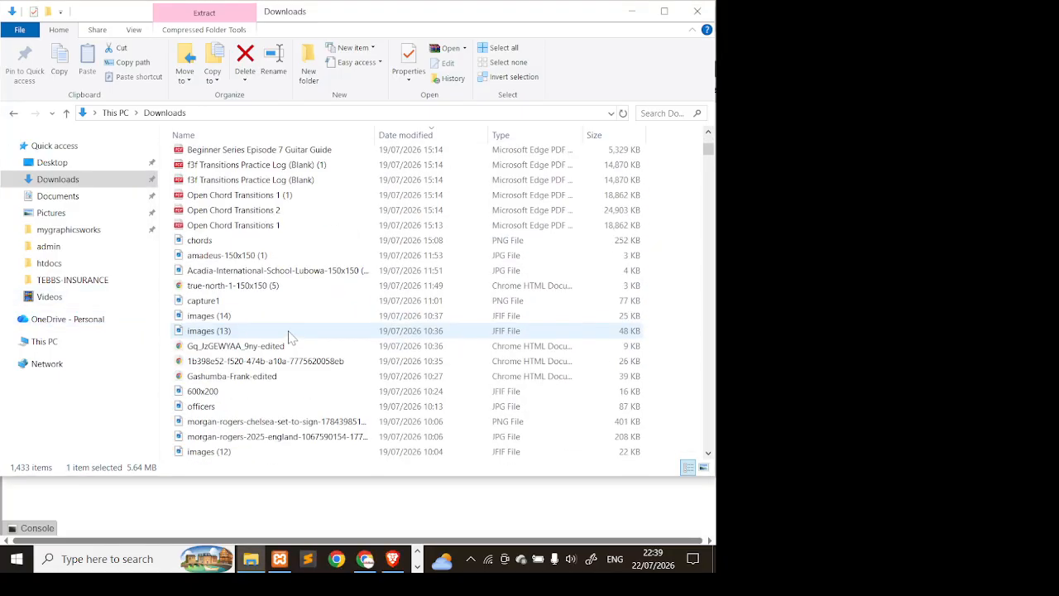
pyautogui.scroll(8, 289, 336)
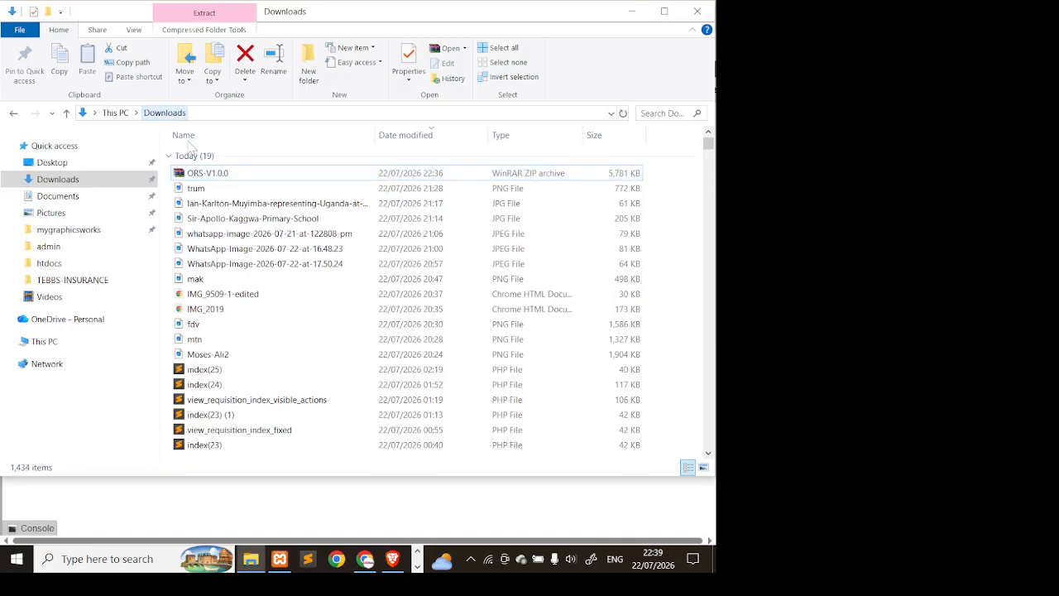
pyautogui.scroll(-3, 303, 306)
pyautogui.click(250, 352)
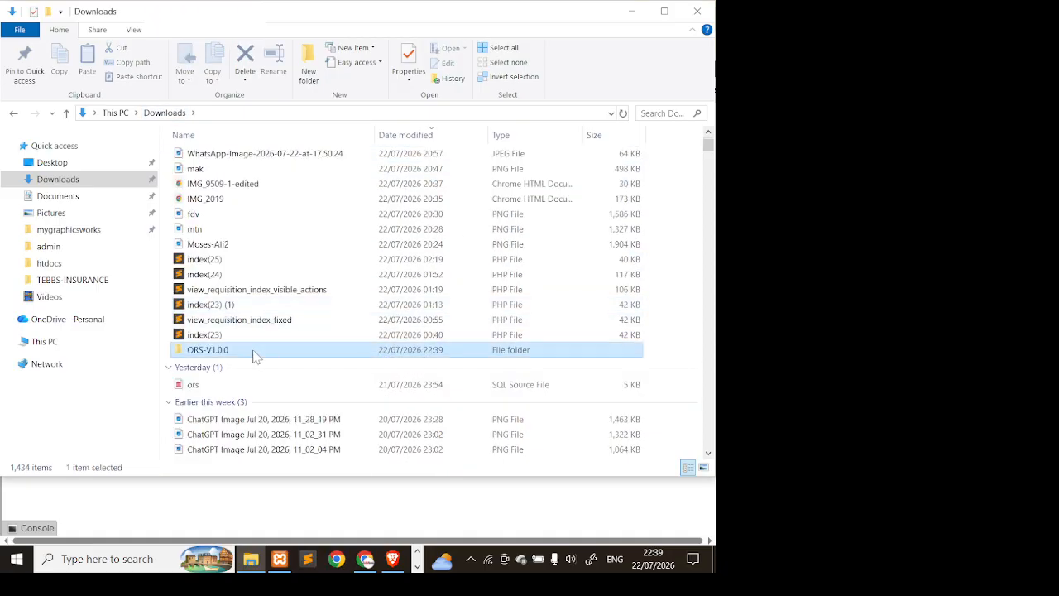
pyautogui.rightClick(254, 352)
pyautogui.click(288, 461)
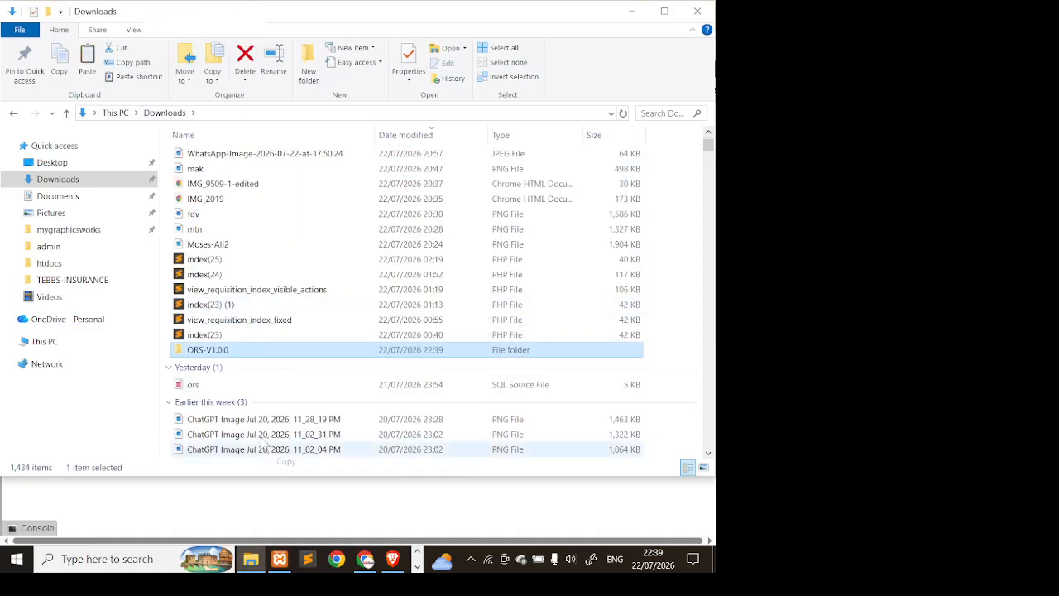
pyautogui.click(79, 341)
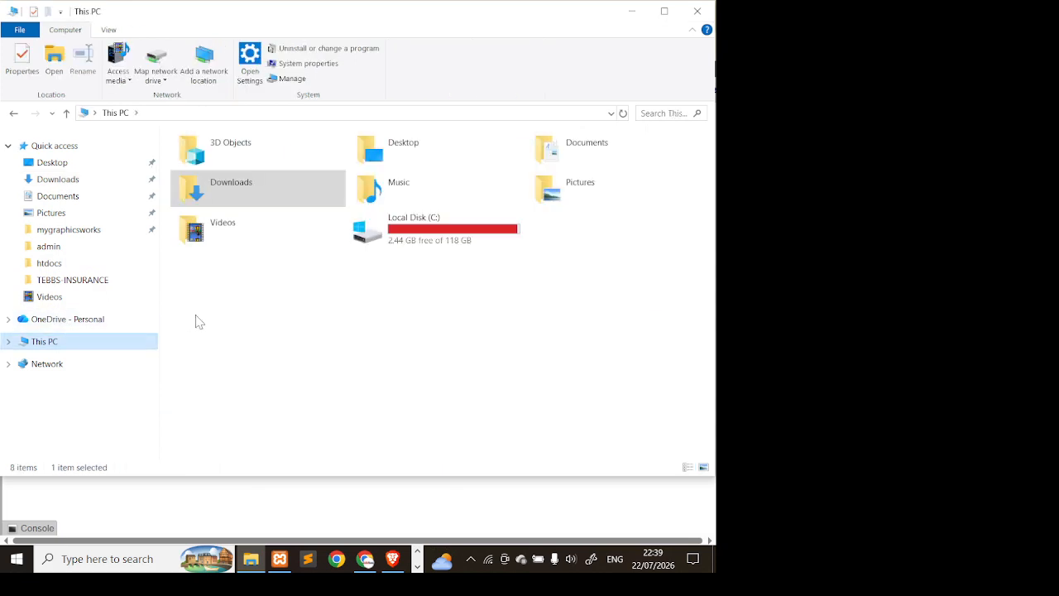
# - Paste the 517-item ORS-V1.0.0 folder into C:\xampp\htdocs, bringing it to 63 items
pyautogui.click(452, 245)
pyautogui.doubleClick(453, 245)
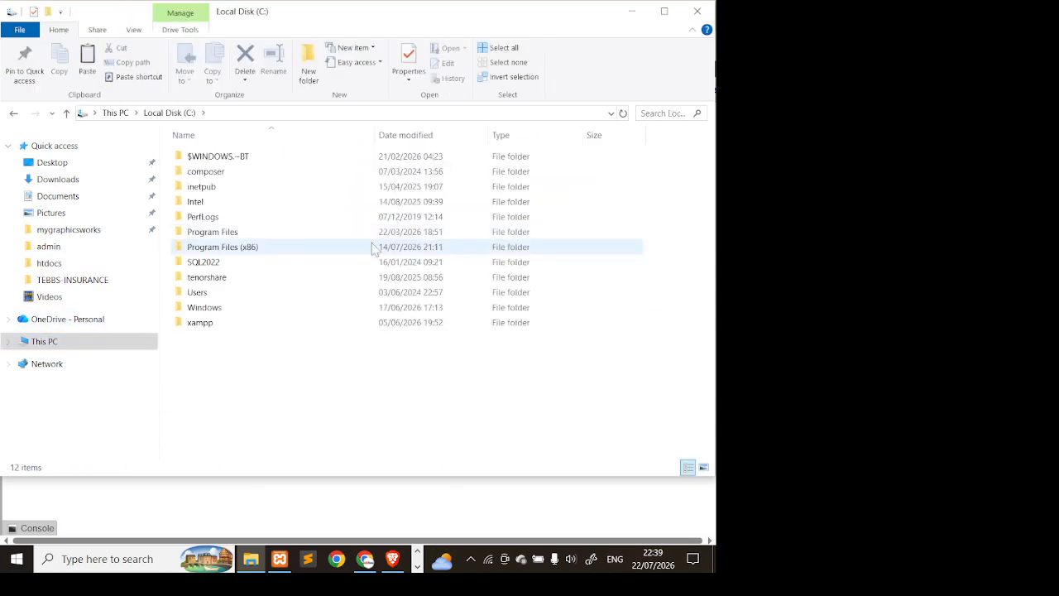
pyautogui.doubleClick(220, 321)
pyautogui.doubleClick(240, 234)
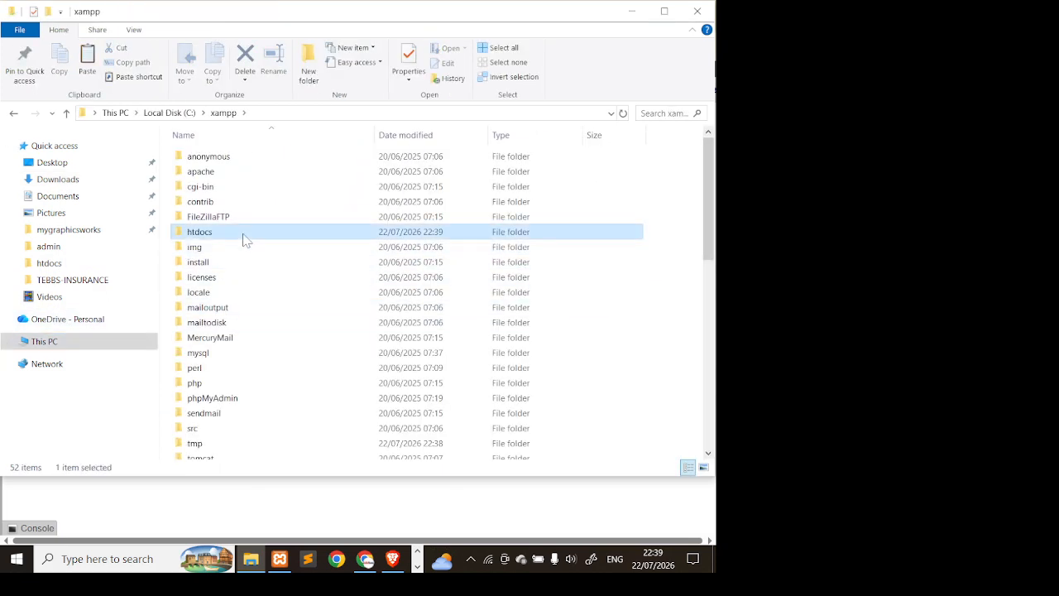
pyautogui.scroll(-12, 650, 296)
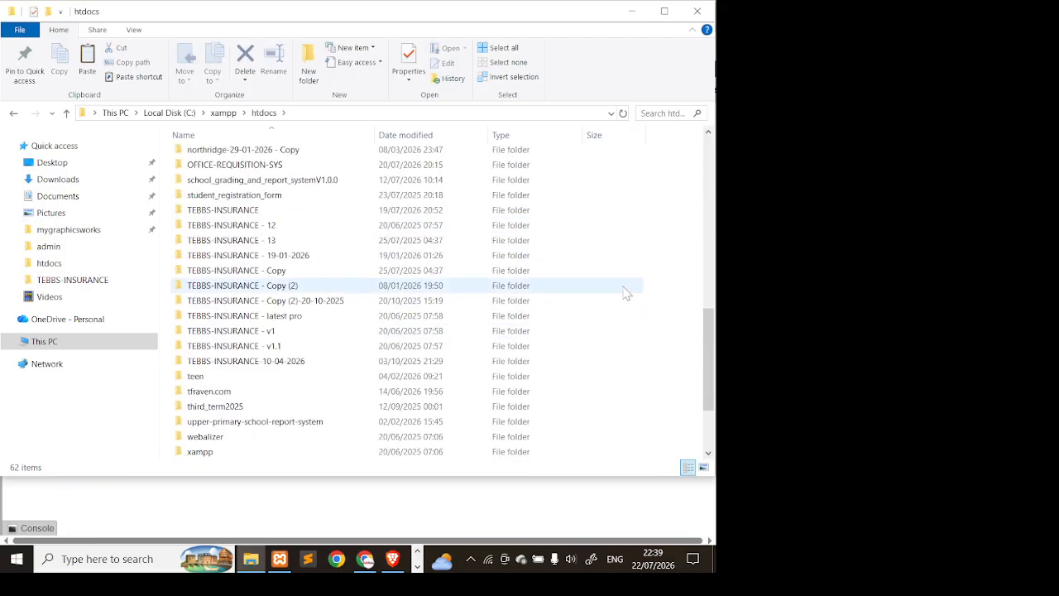
pyautogui.click(88, 73)
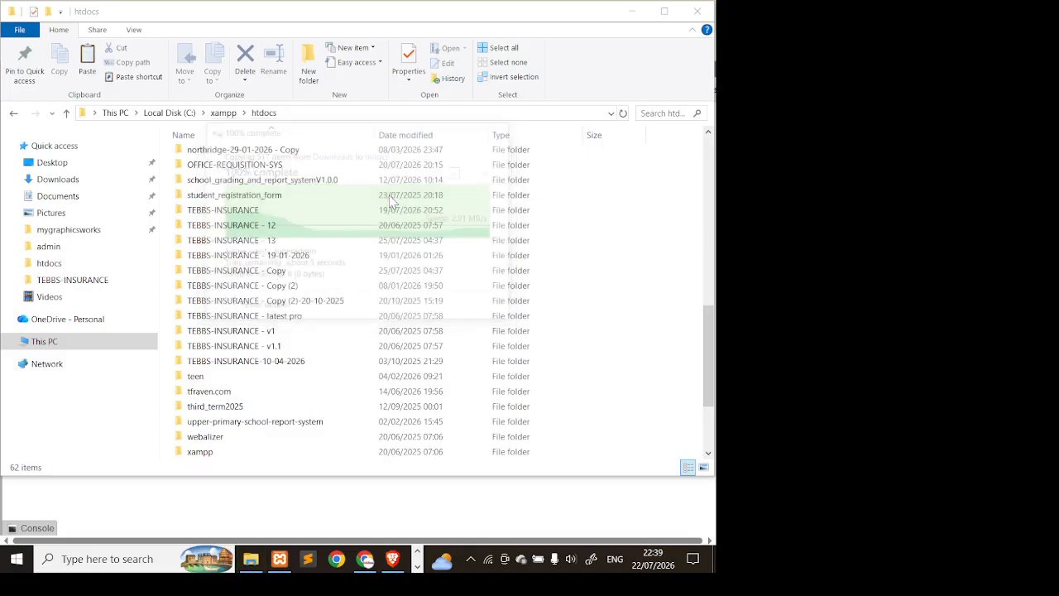
pyautogui.click(367, 563)
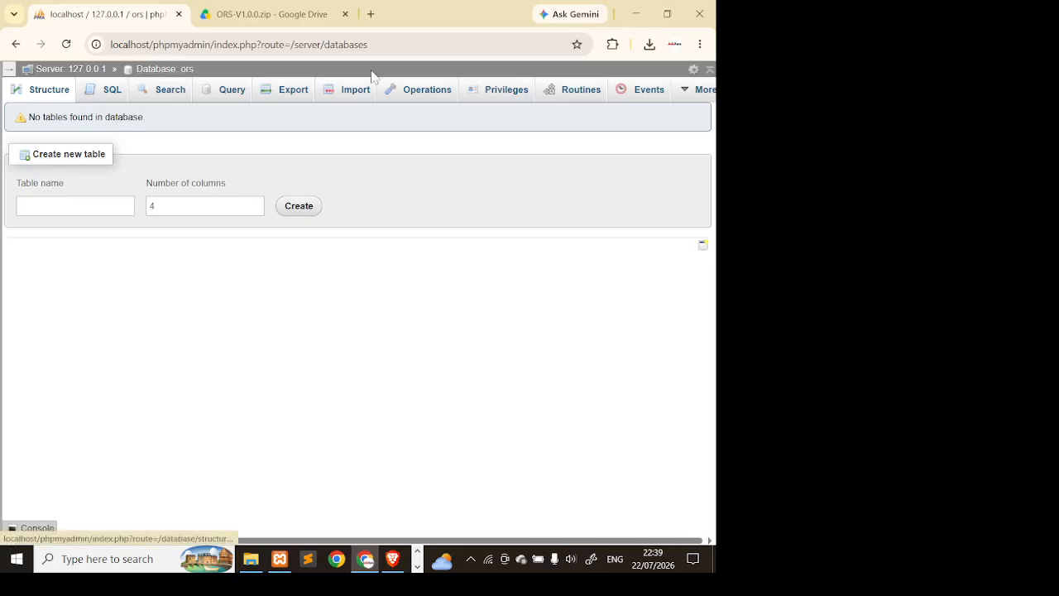
pyautogui.click(251, 560)
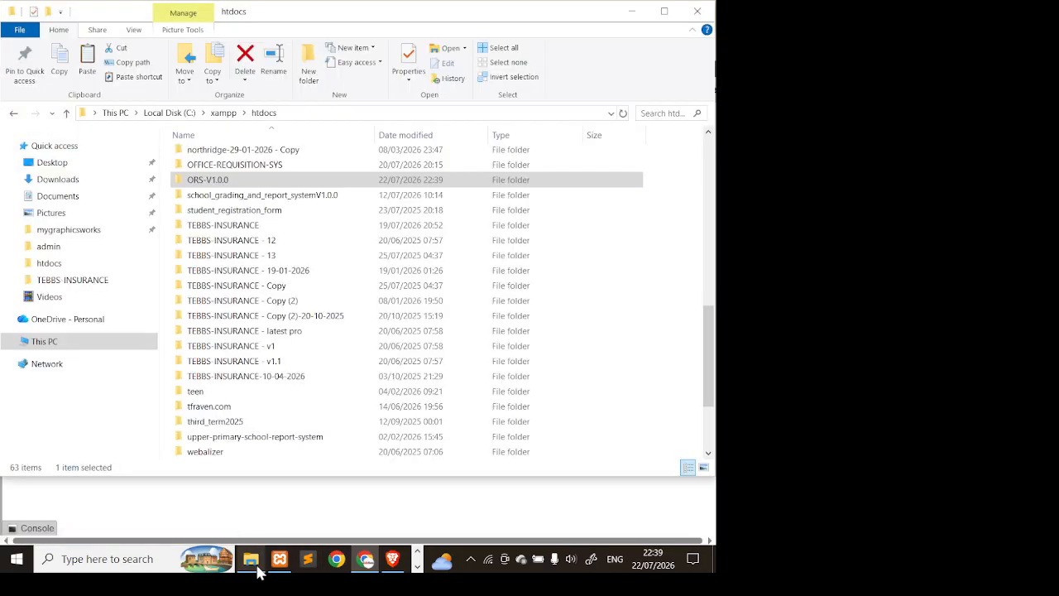
# - Read READ-ME-FIRST in the htdocs ORS-V1.0.0 folder, noting the step about creating the ors database
pyautogui.doubleClick(291, 183)
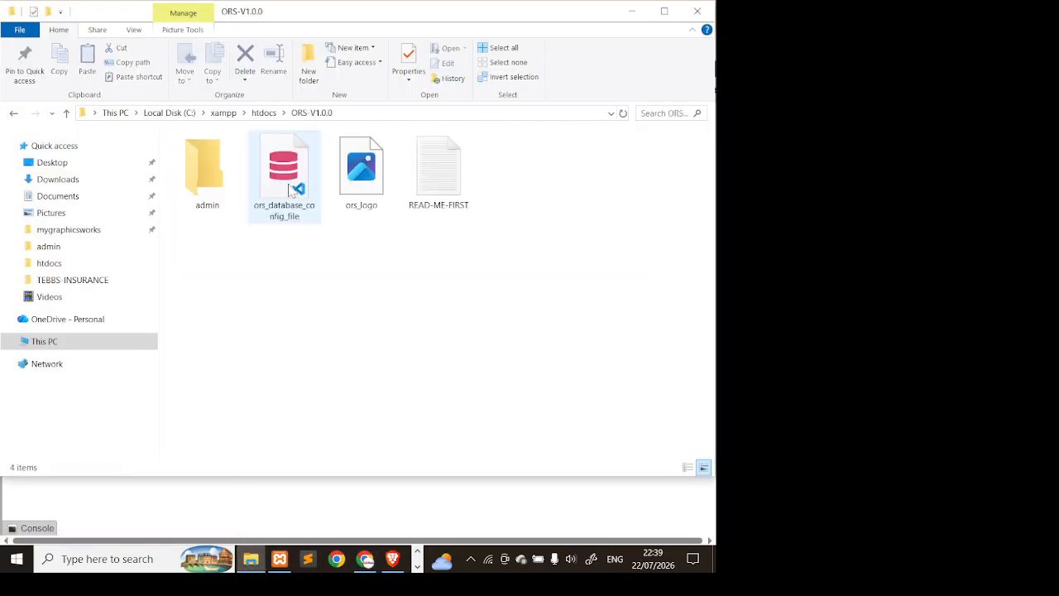
pyautogui.doubleClick(454, 174)
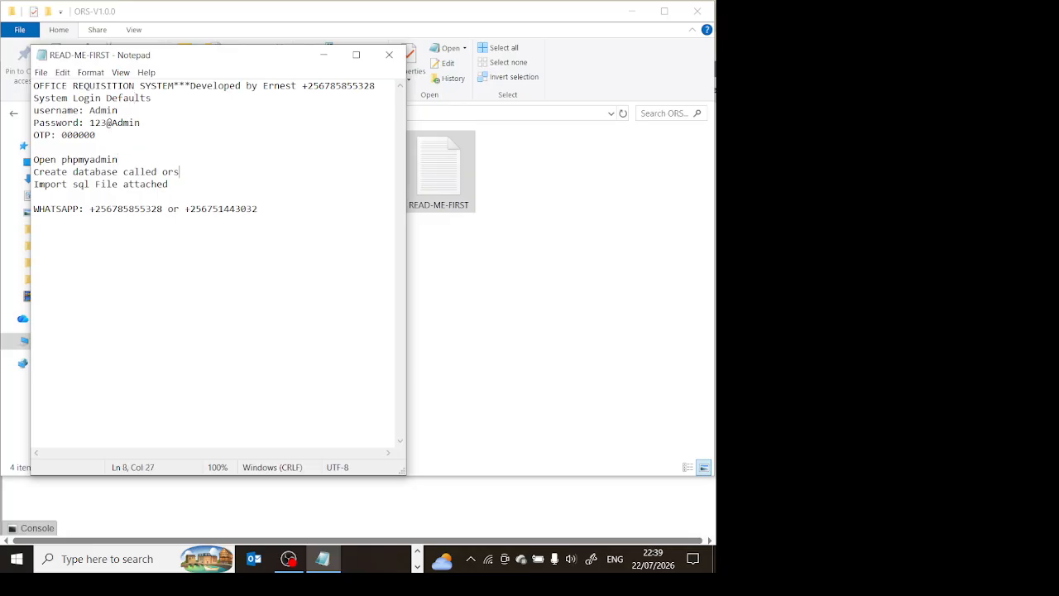
pyautogui.moveTo(180, 171); pyautogui.dragTo(50, 171)
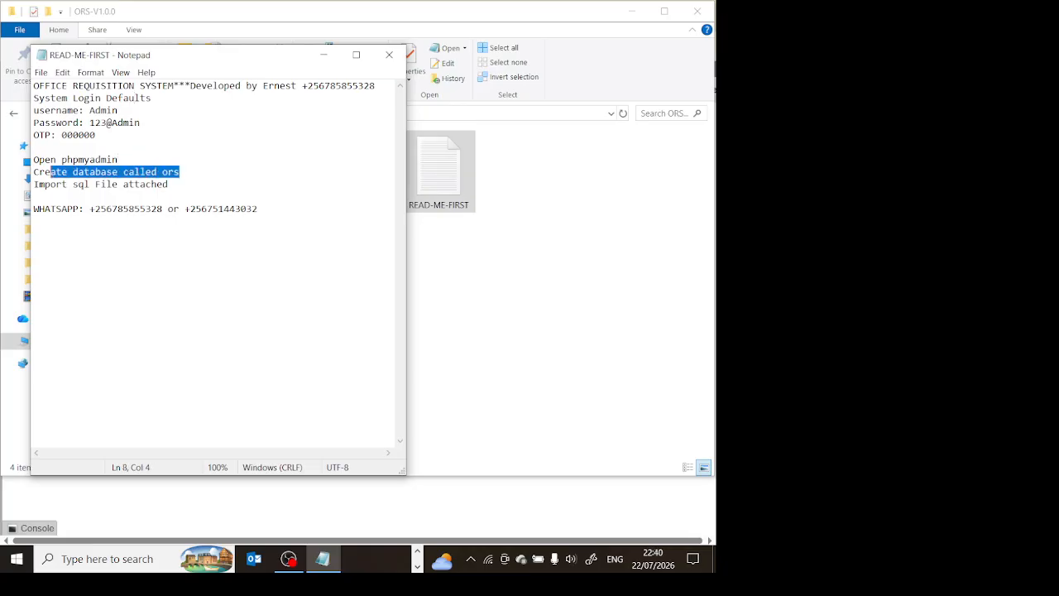
pyautogui.click(198, 198)
pyautogui.click(562, 241)
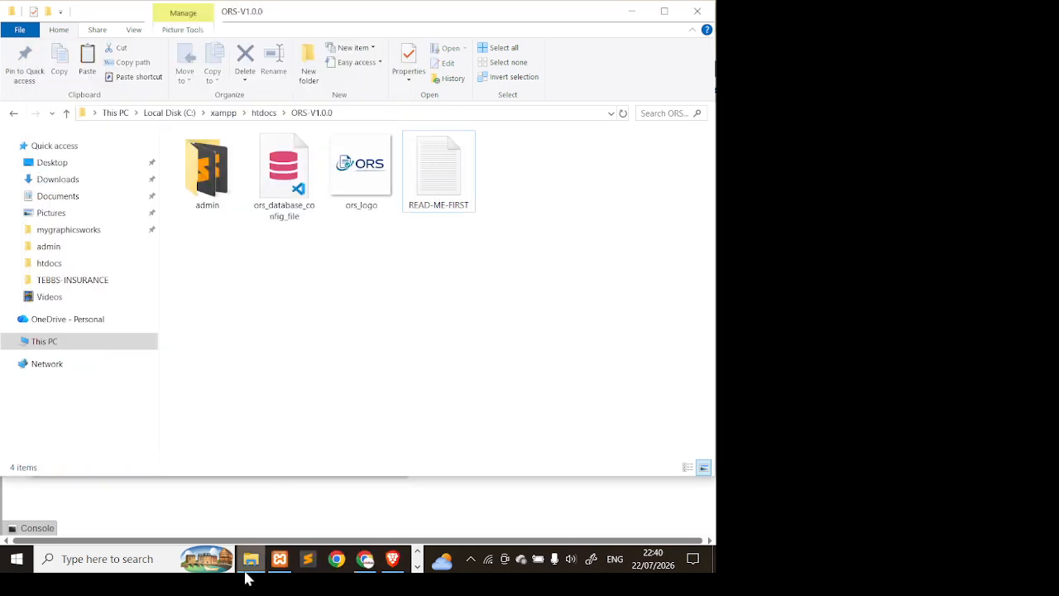
# - Import htdocs/ORS-V1.0.0/ors_database_config_file into the ors database, running 45 queries
pyautogui.click(365, 559)
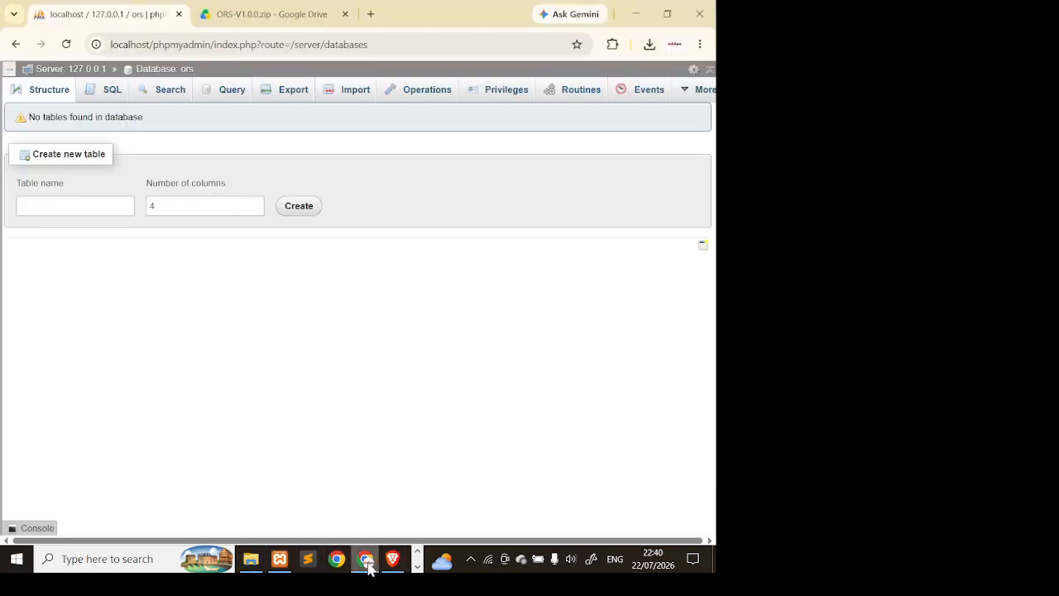
pyautogui.click(334, 98)
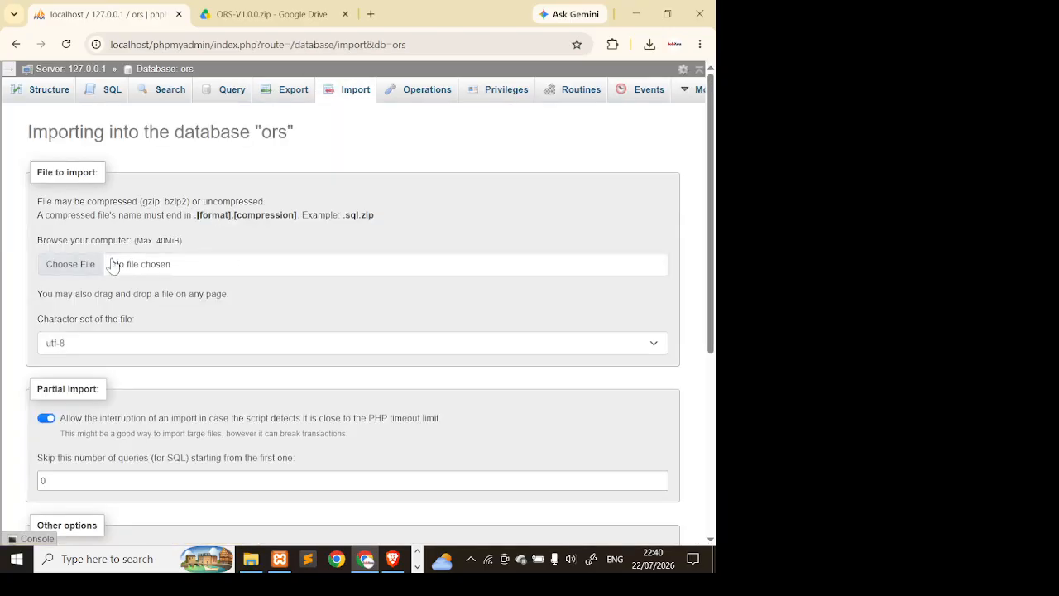
pyautogui.click(113, 264)
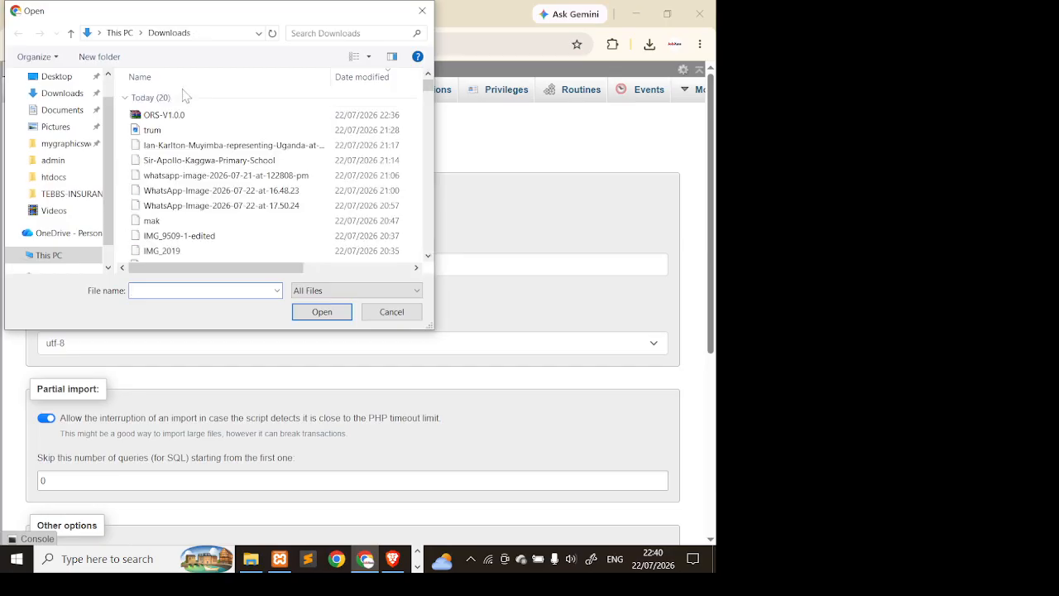
pyautogui.click(51, 177)
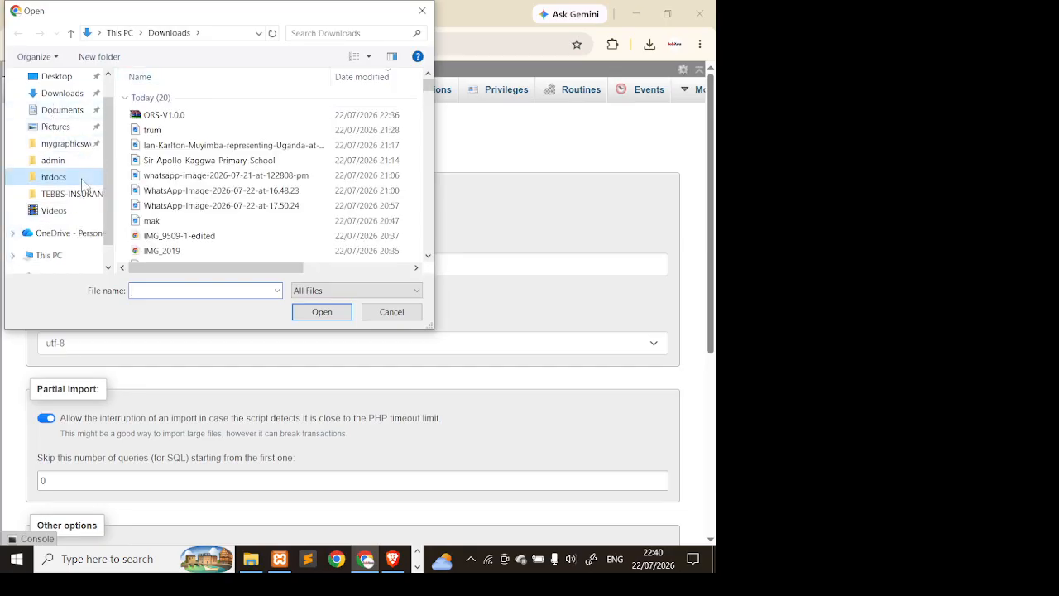
pyautogui.scroll(-5, 231, 186)
pyautogui.scroll(-4, 232, 187)
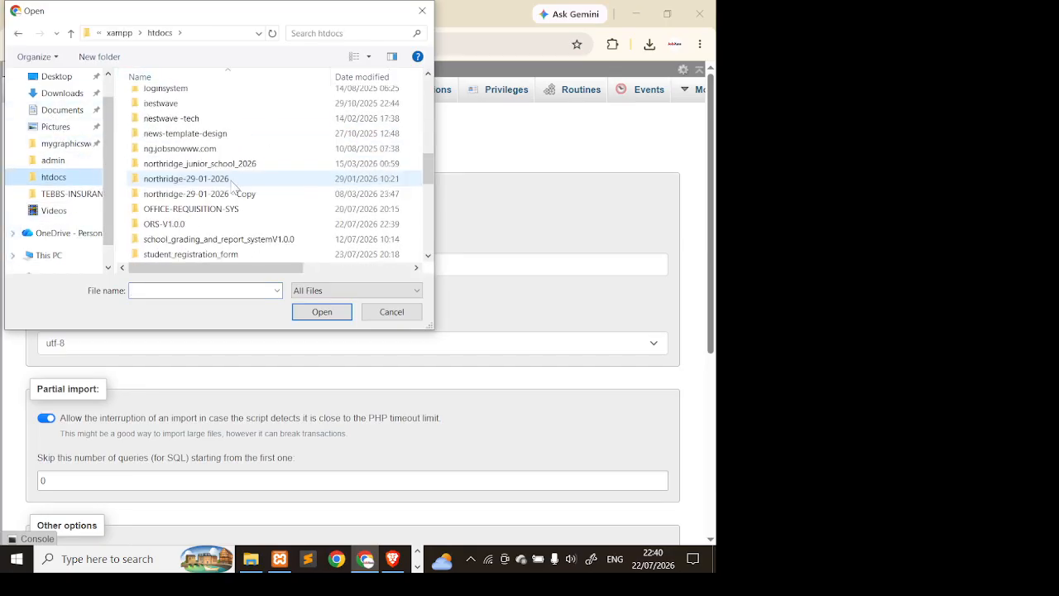
pyautogui.click(227, 225)
pyautogui.doubleClick(228, 225)
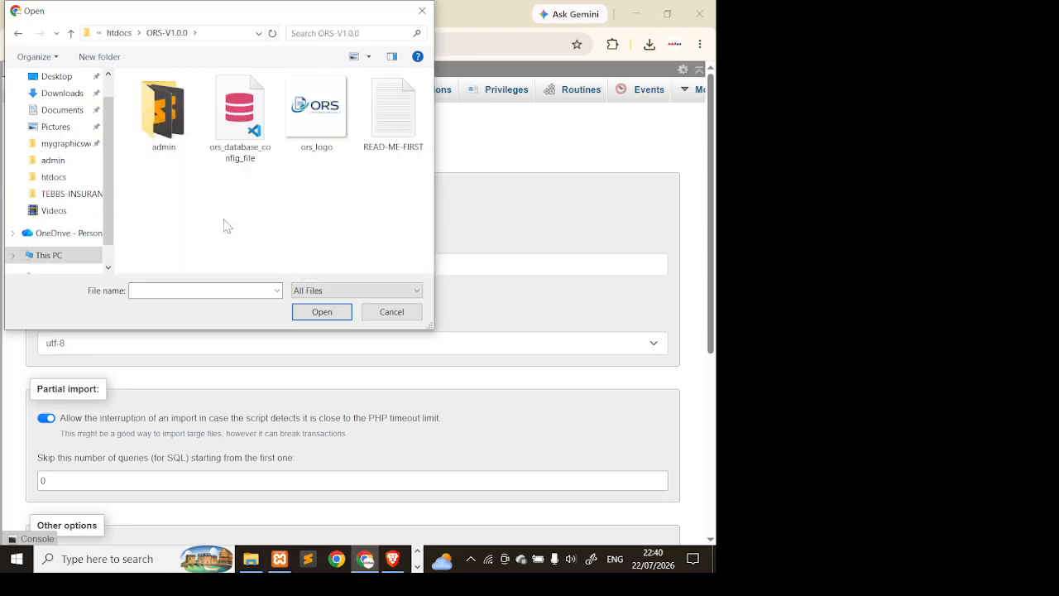
pyautogui.click(227, 130)
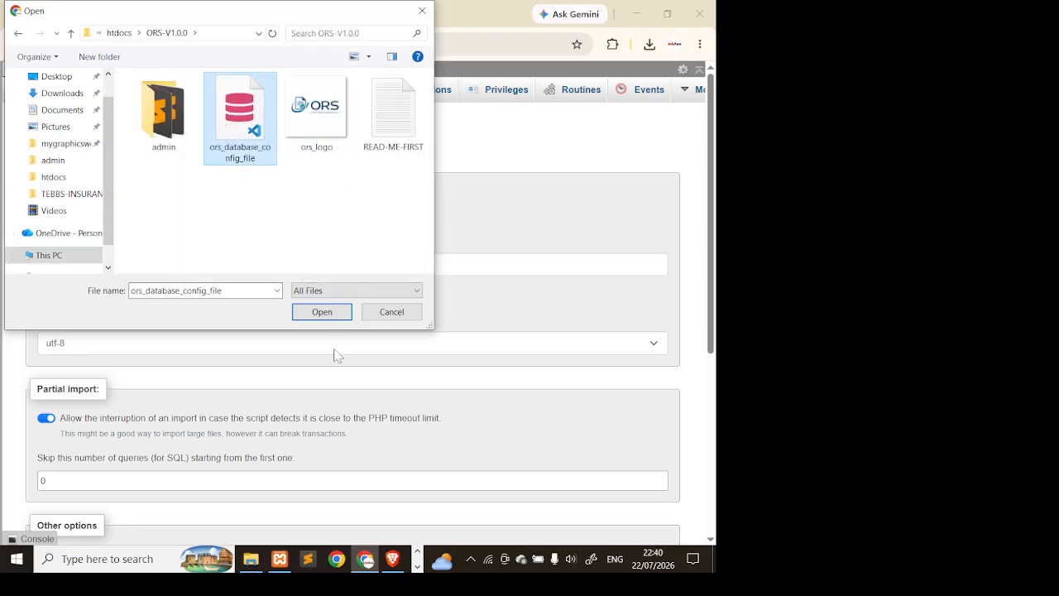
pyautogui.click(322, 312)
pyautogui.scroll(-4, 142, 422)
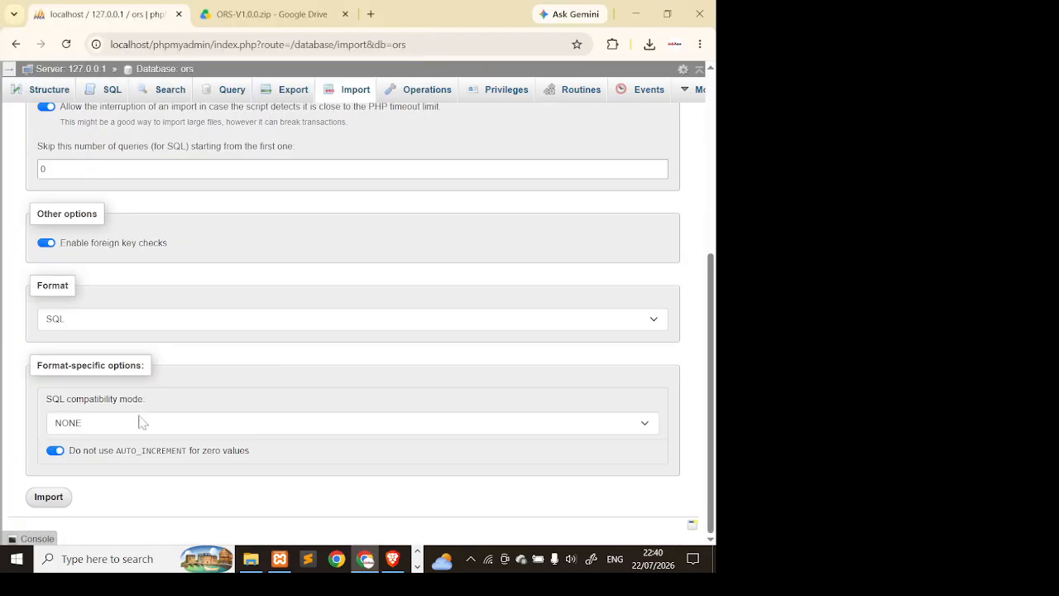
pyautogui.click(45, 502)
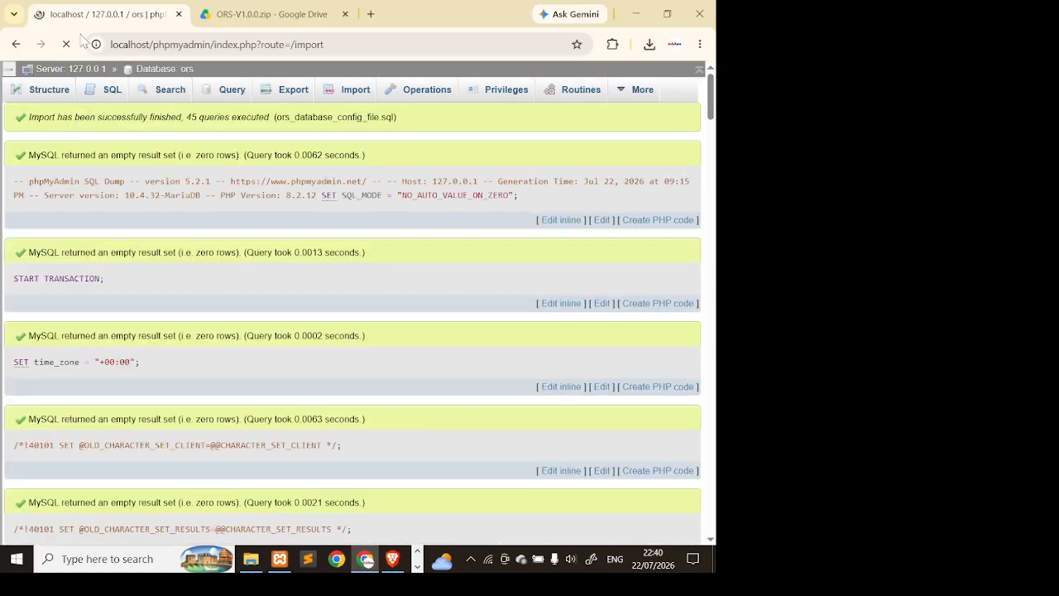
# - From the ors database overview, browse the requisitions table and confirm it has zero rows
pyautogui.click(188, 72)
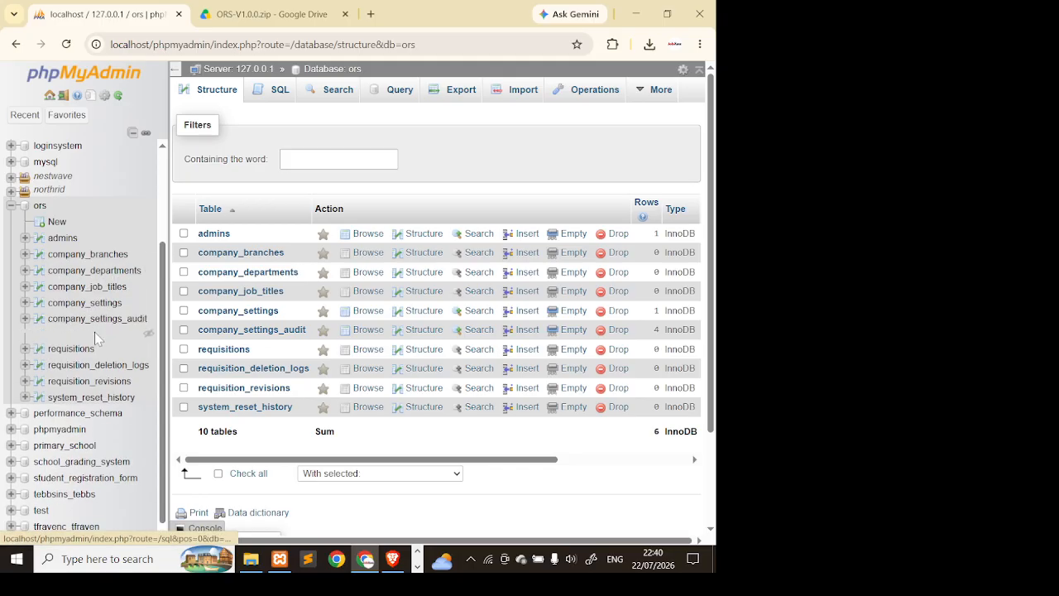
pyautogui.click(74, 335)
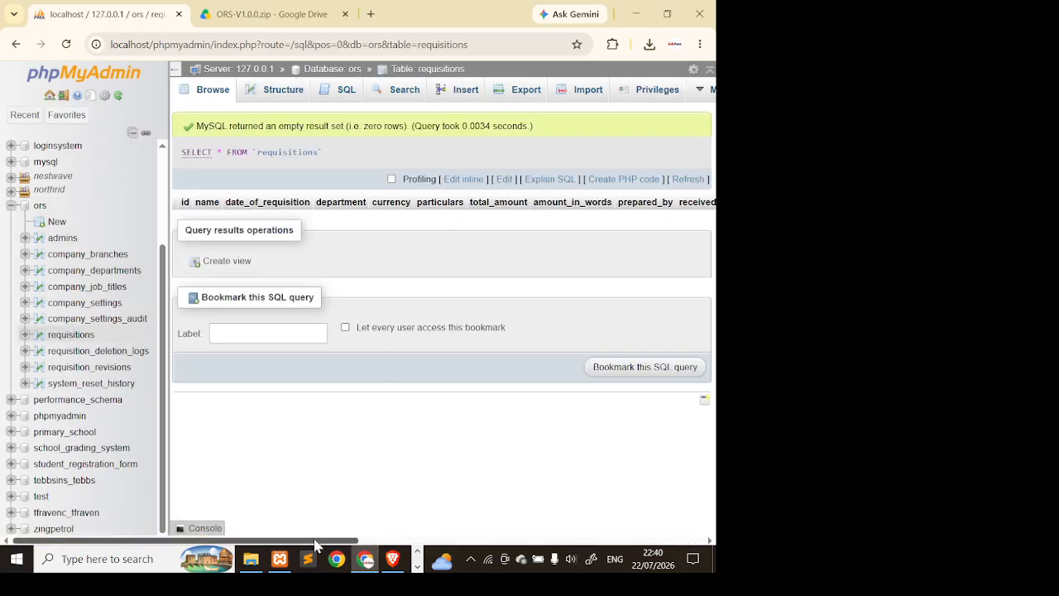
pyautogui.moveTo(315, 547); pyautogui.dragTo(391, 546)
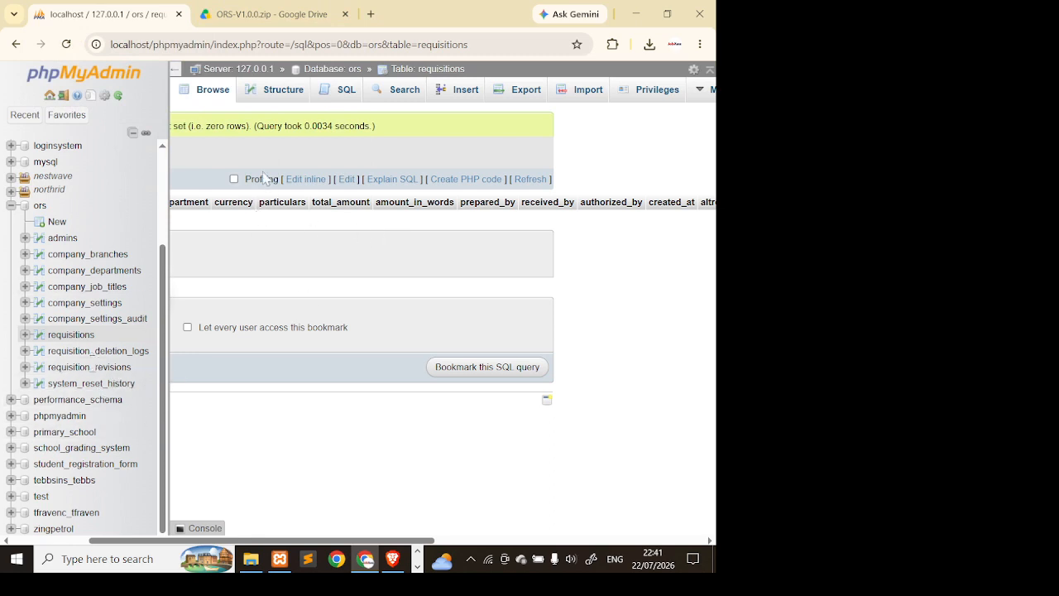
# - Load localhost/ORS-V1.0.0 in a new Chrome tab and open its admin/ login page
pyautogui.click(371, 16)
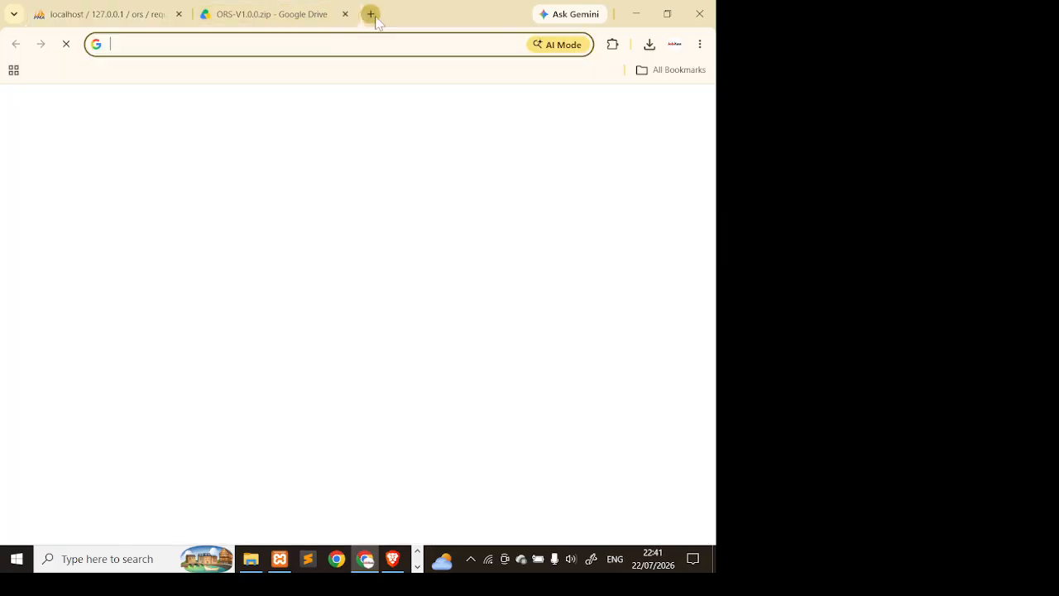
pyautogui.write('loc')
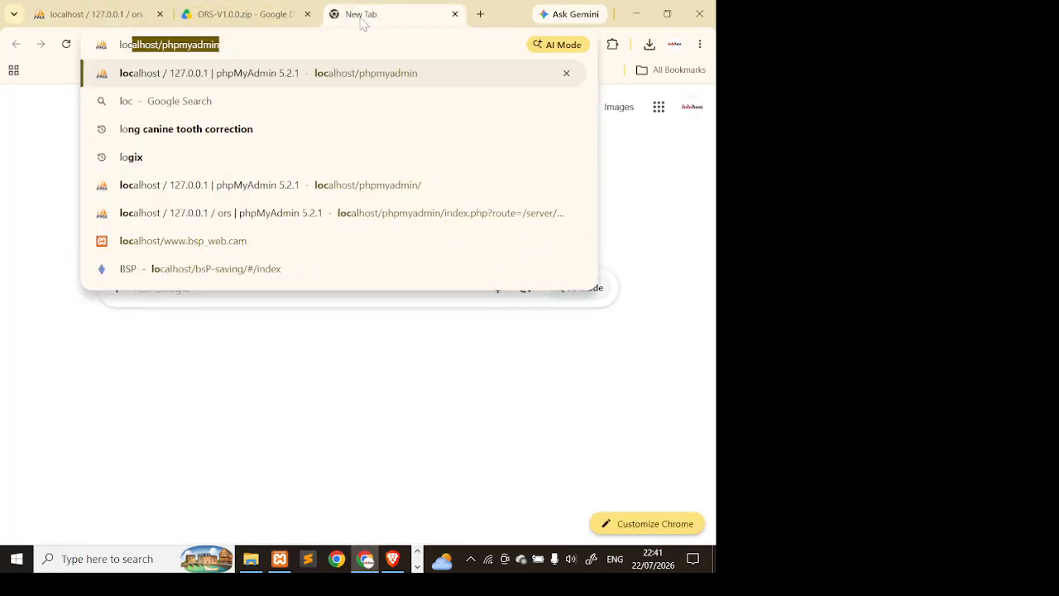
pyautogui.write('alh')
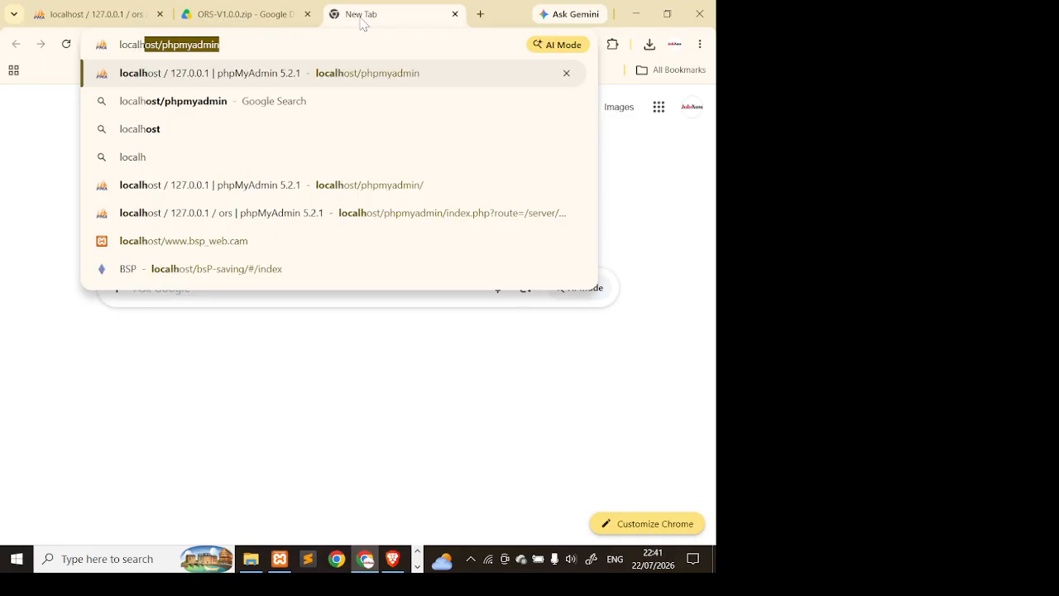
pyautogui.write('ost/')
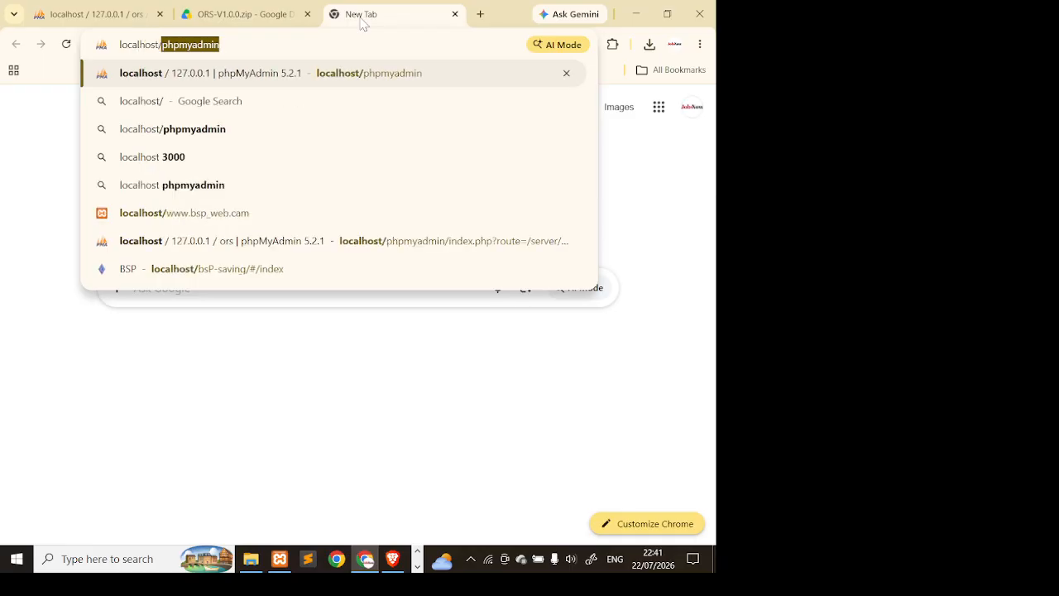
pyautogui.click(251, 559)
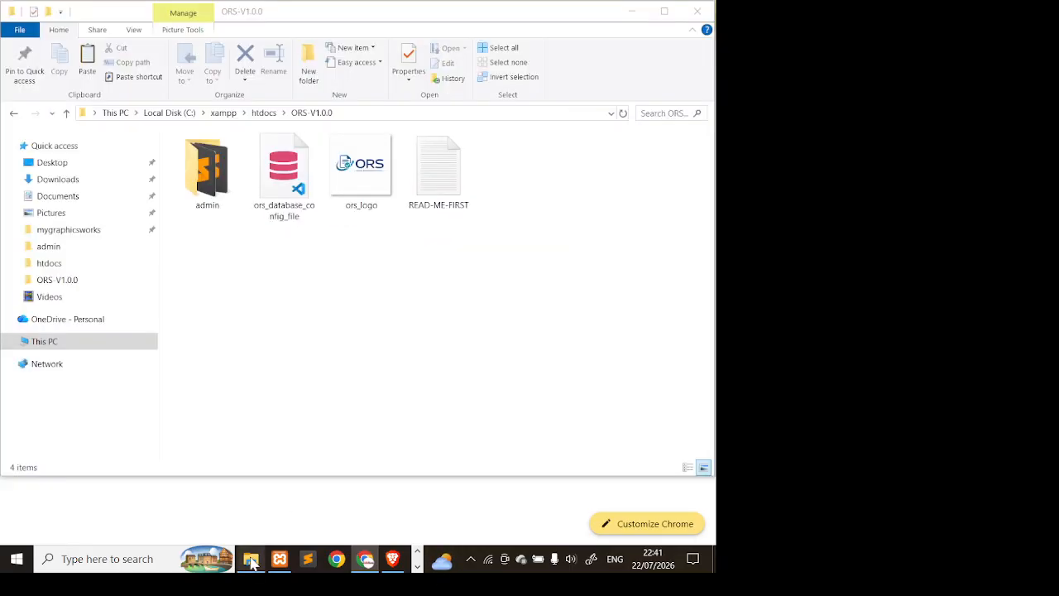
pyautogui.click(265, 114)
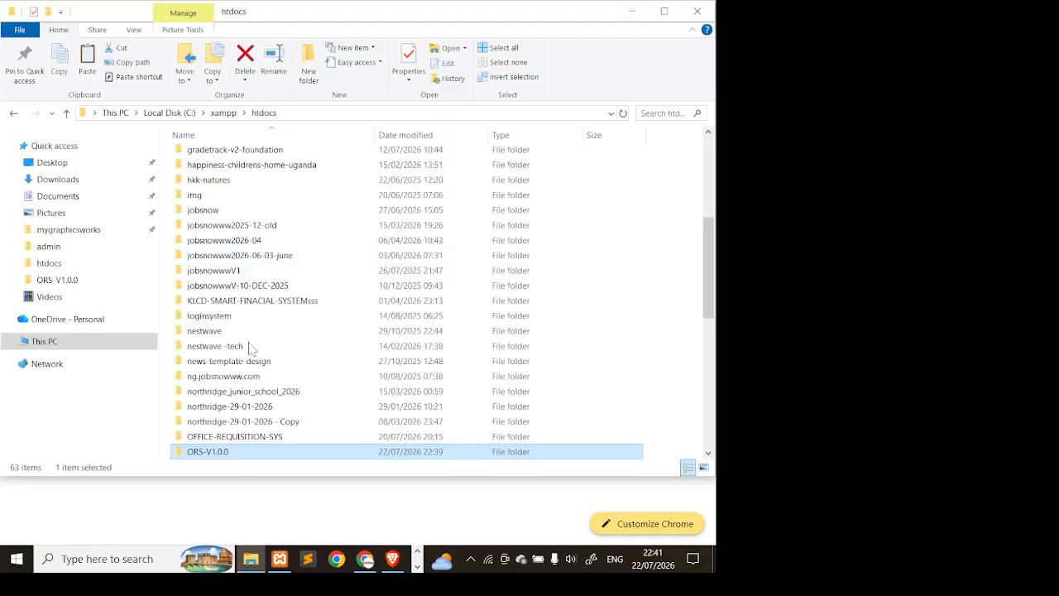
pyautogui.press('F2')
pyautogui.hotkey('ctrl', 'c')
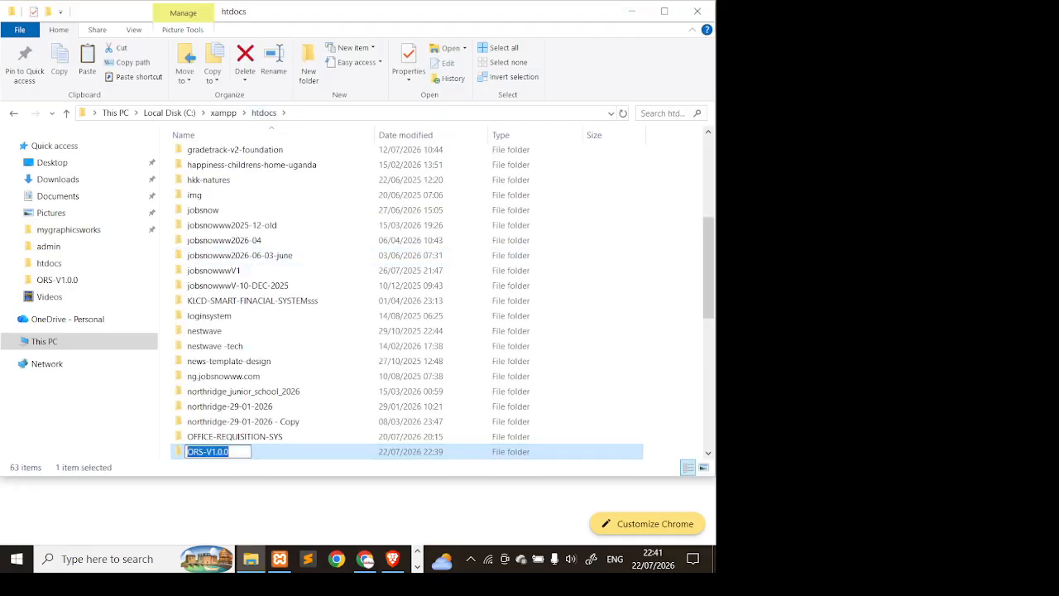
pyautogui.click(365, 559)
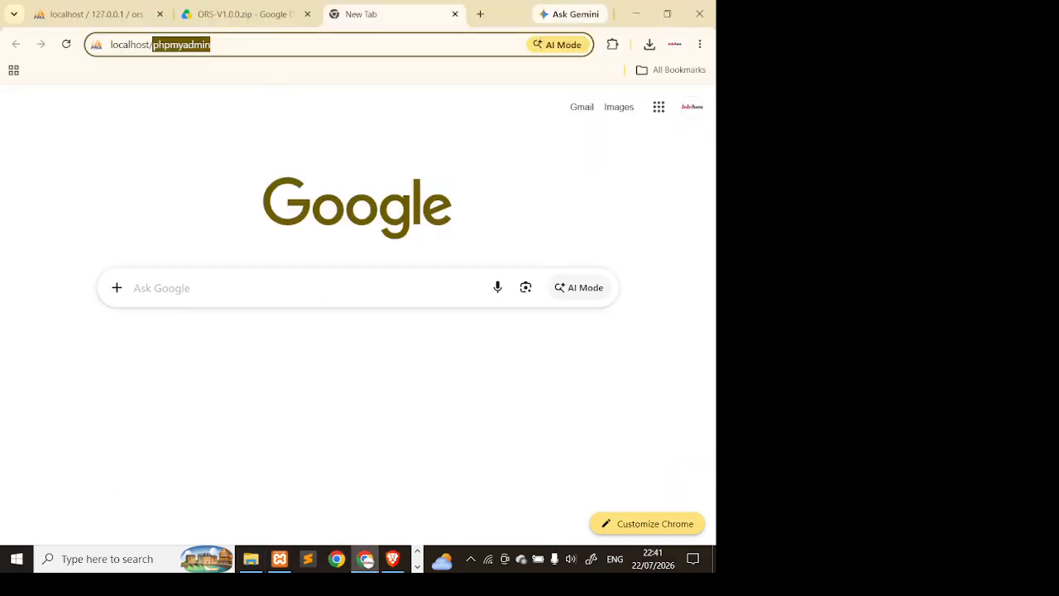
pyautogui.hotkey('ctrl', 'v')
pyautogui.press('Return')
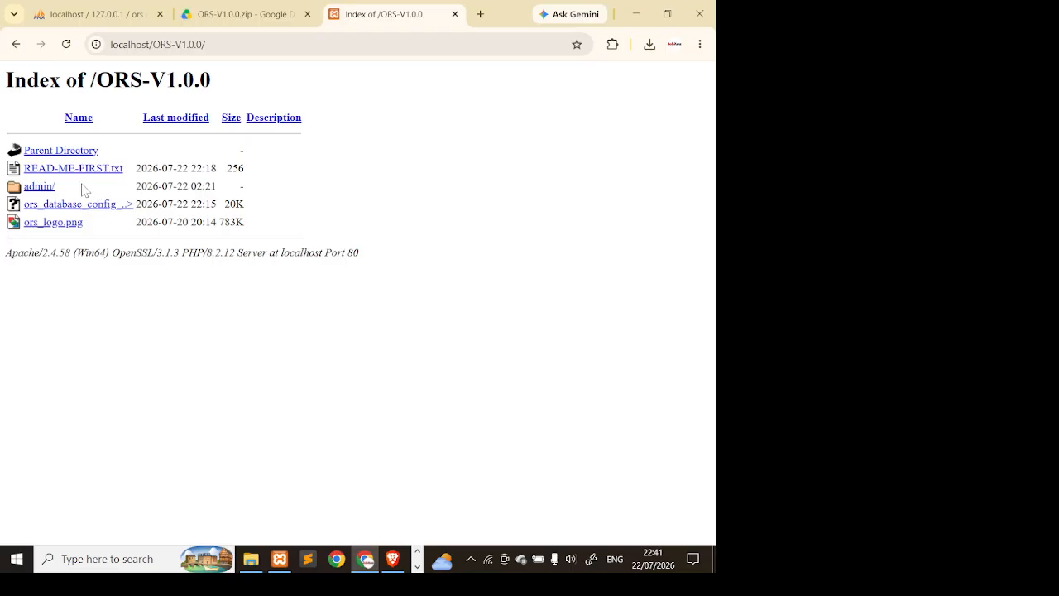
pyautogui.click(29, 187)
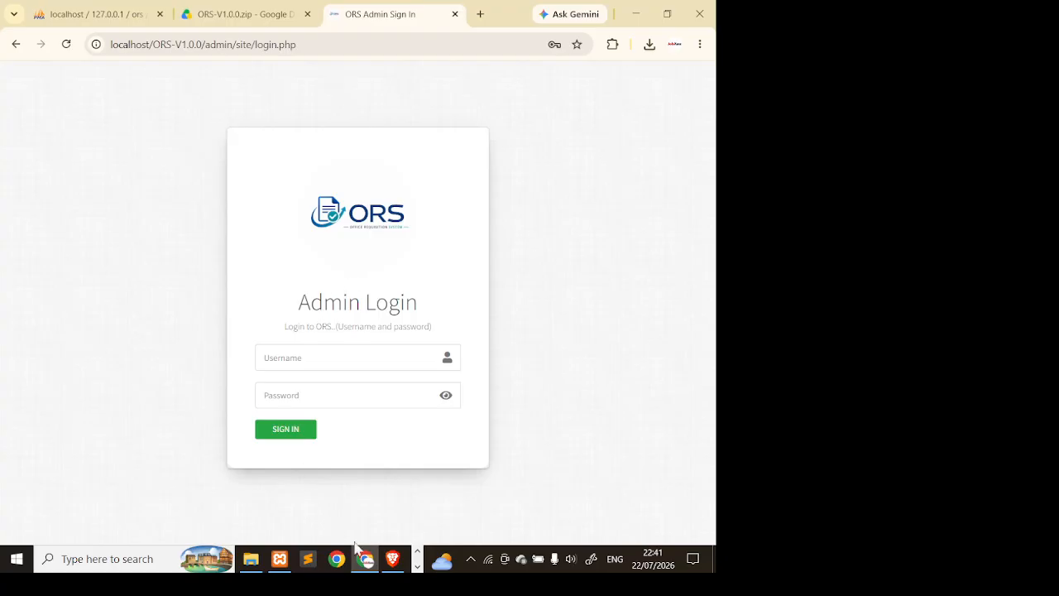
pyautogui.click(252, 560)
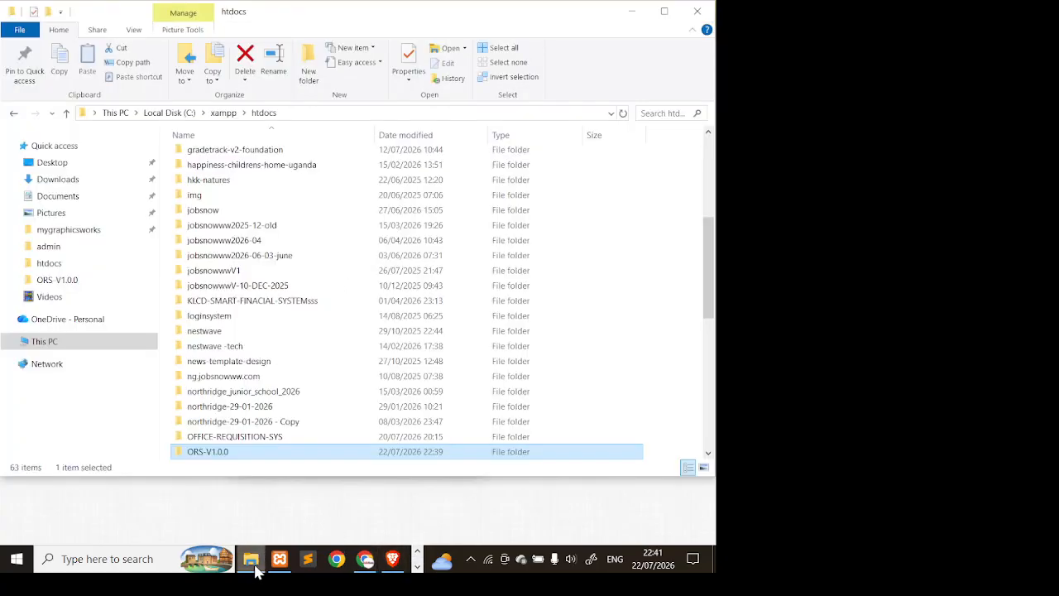
# - Read the login defaults in ORS-V1.0.0's READ-ME-FIRST in Notepad, then return to Chrome
pyautogui.doubleClick(291, 458)
pyautogui.click(428, 192)
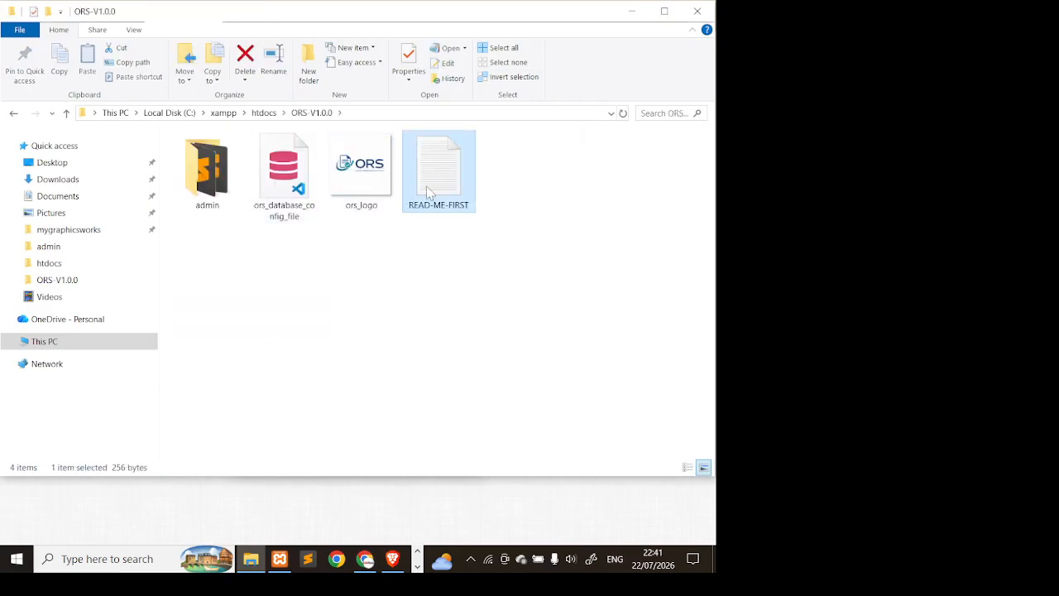
pyautogui.doubleClick(429, 192)
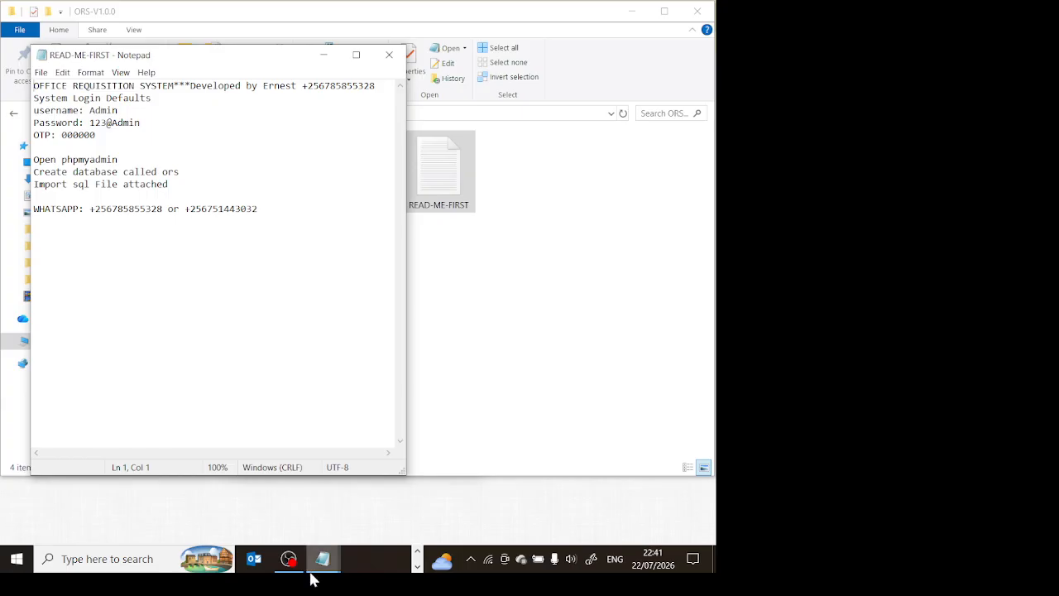
pyautogui.click(411, 554)
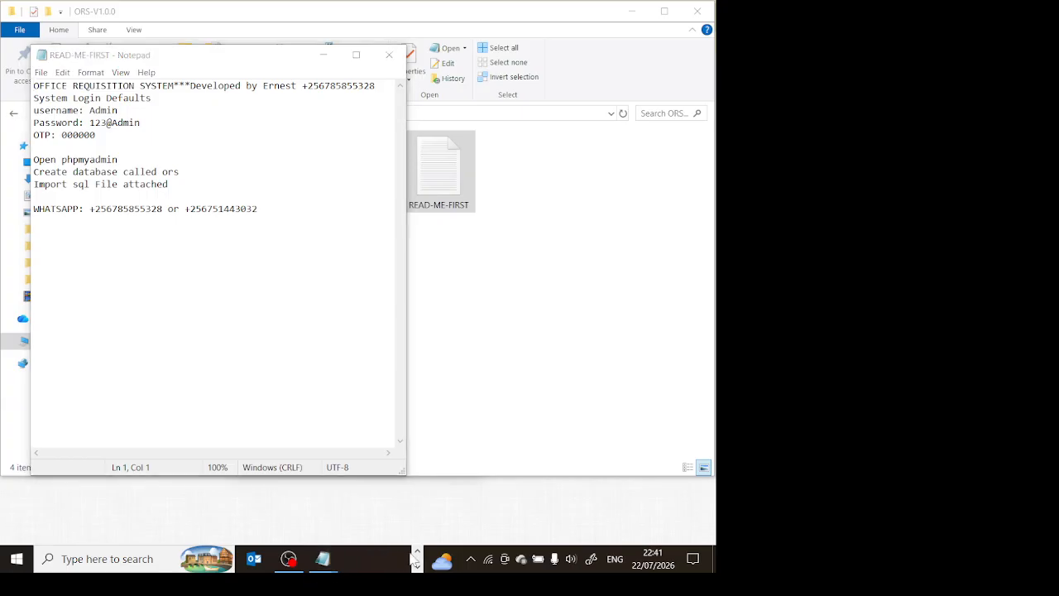
pyautogui.click(417, 553)
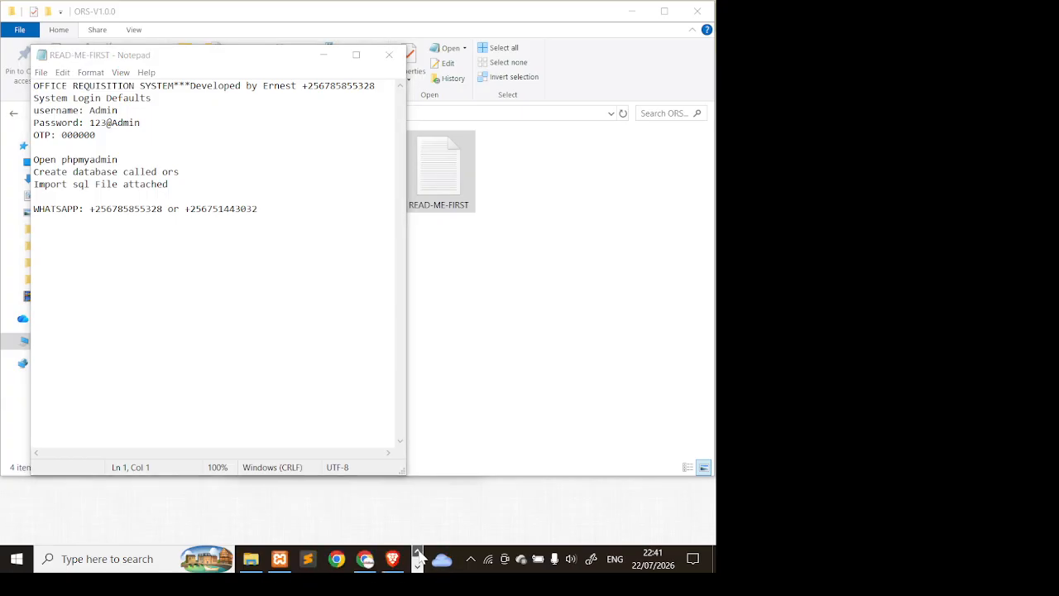
pyautogui.click(365, 563)
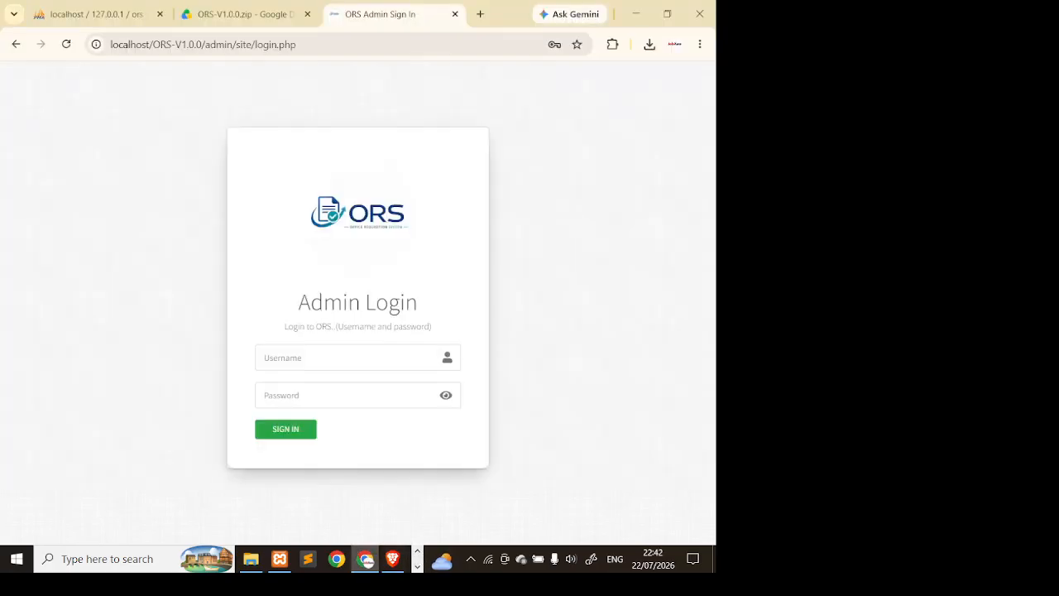
# - Enter the default admin username and password from the README notes and sign in
pyautogui.click(334, 357)
pyautogui.write('Admin')
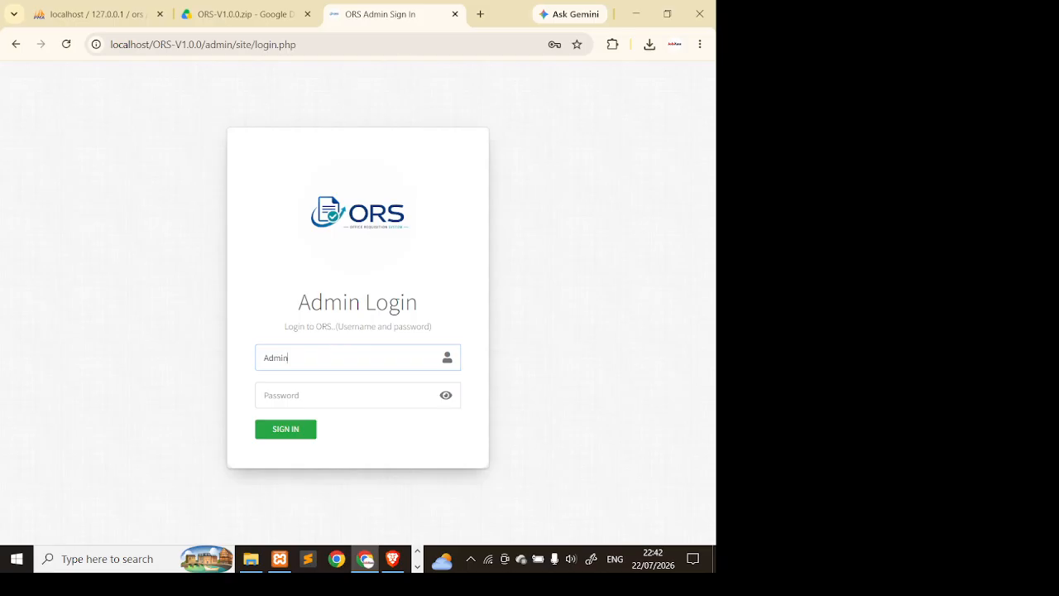
pyautogui.click(321, 395)
pyautogui.write('a')
pyautogui.click(417, 567)
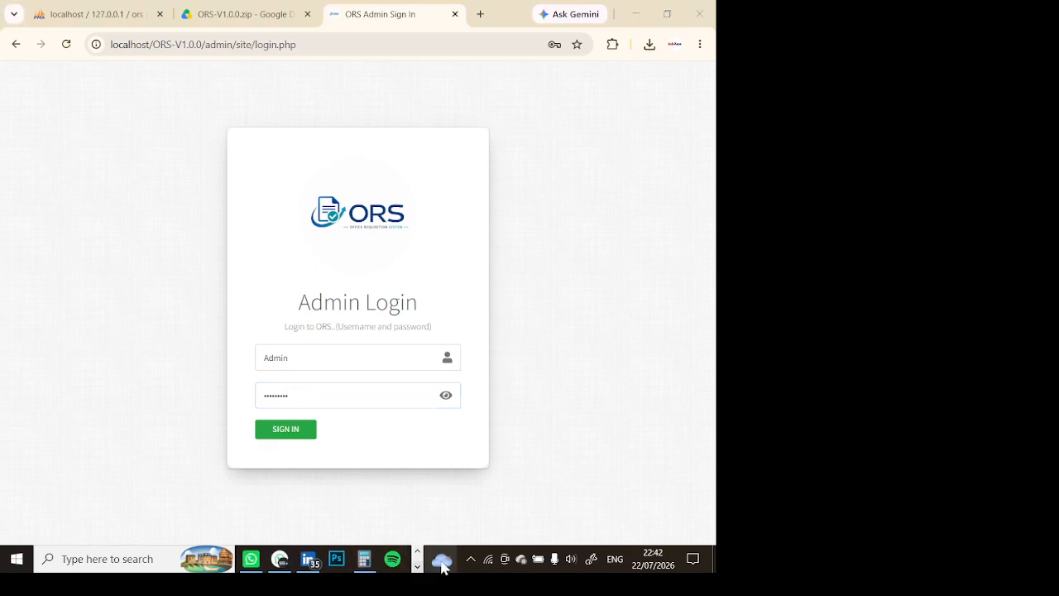
pyautogui.click(417, 567)
pyautogui.click(322, 570)
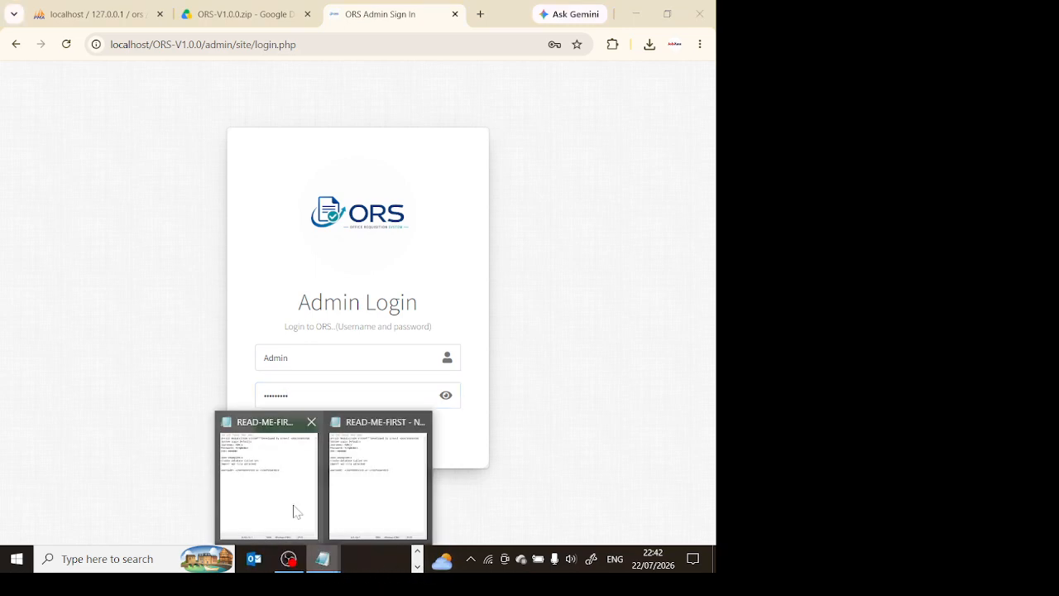
pyautogui.moveTo(378, 488)
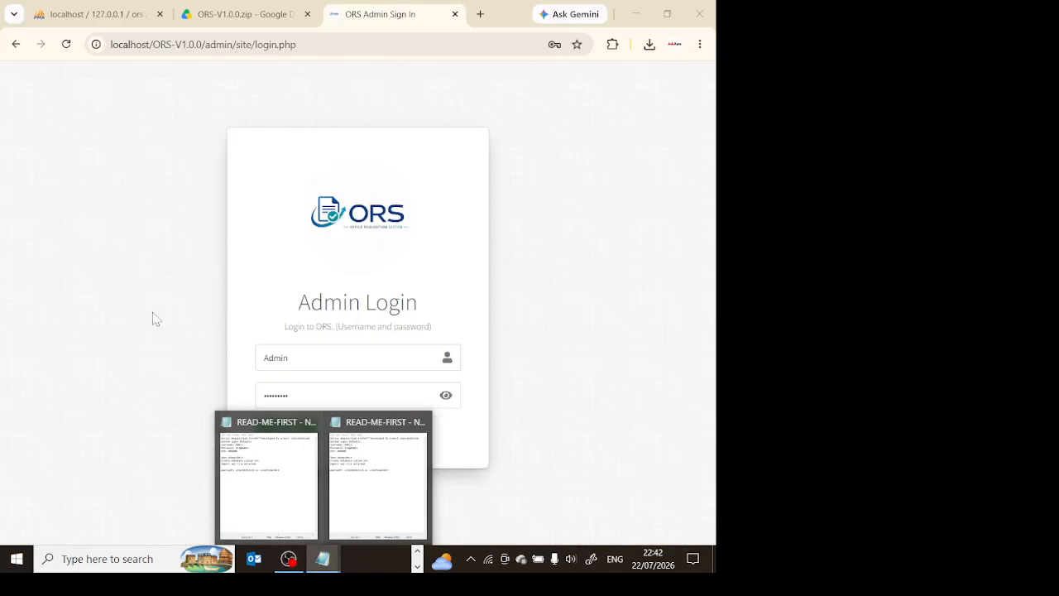
pyautogui.click(297, 430)
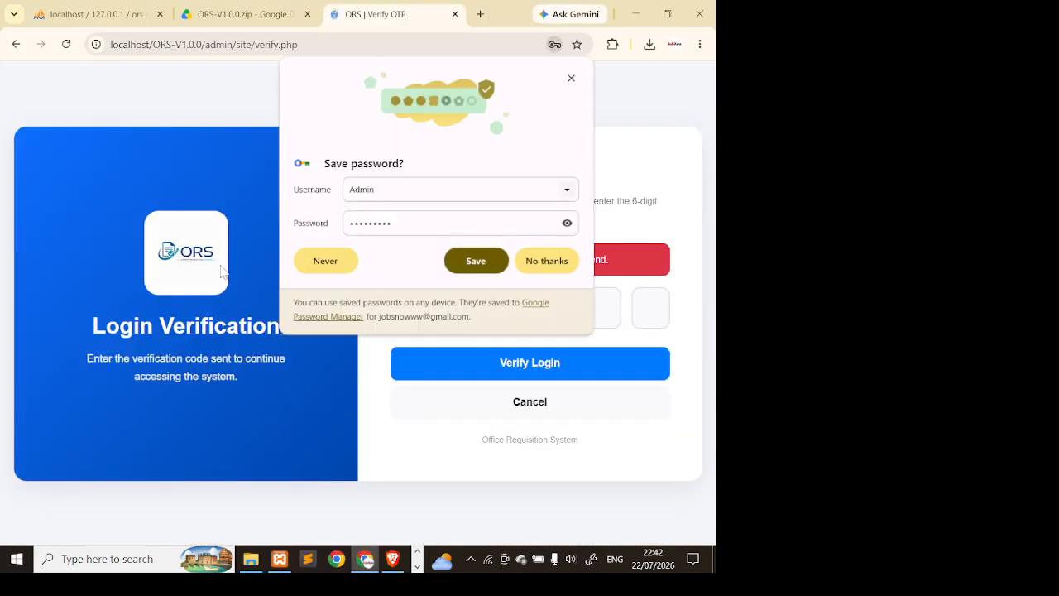
# - Save the admin password in Chrome and enter the default six-digit verification code
pyautogui.click(492, 263)
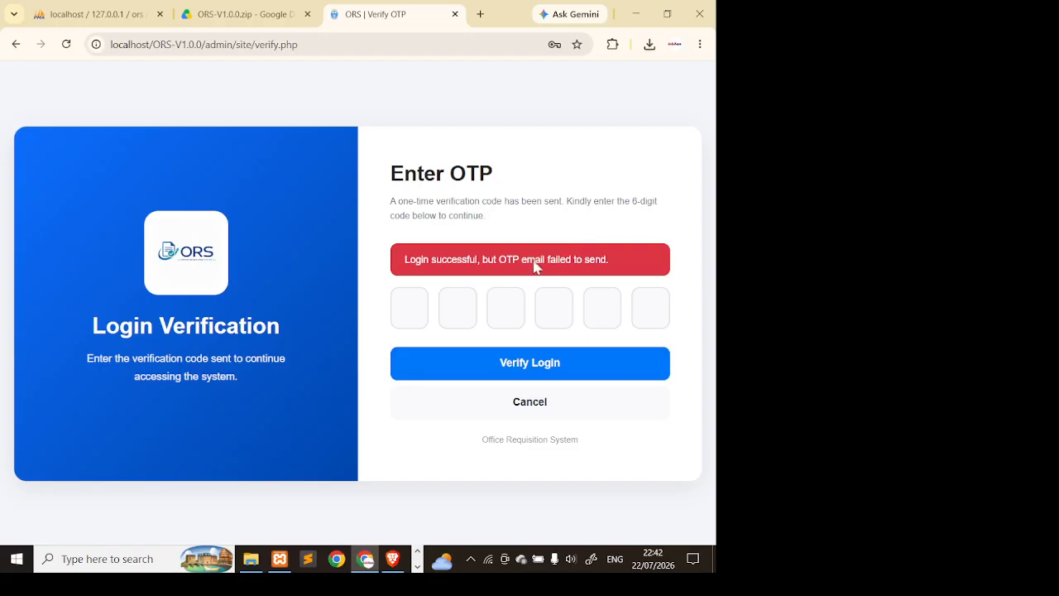
pyautogui.moveTo(644, 267); pyautogui.dragTo(482, 271)
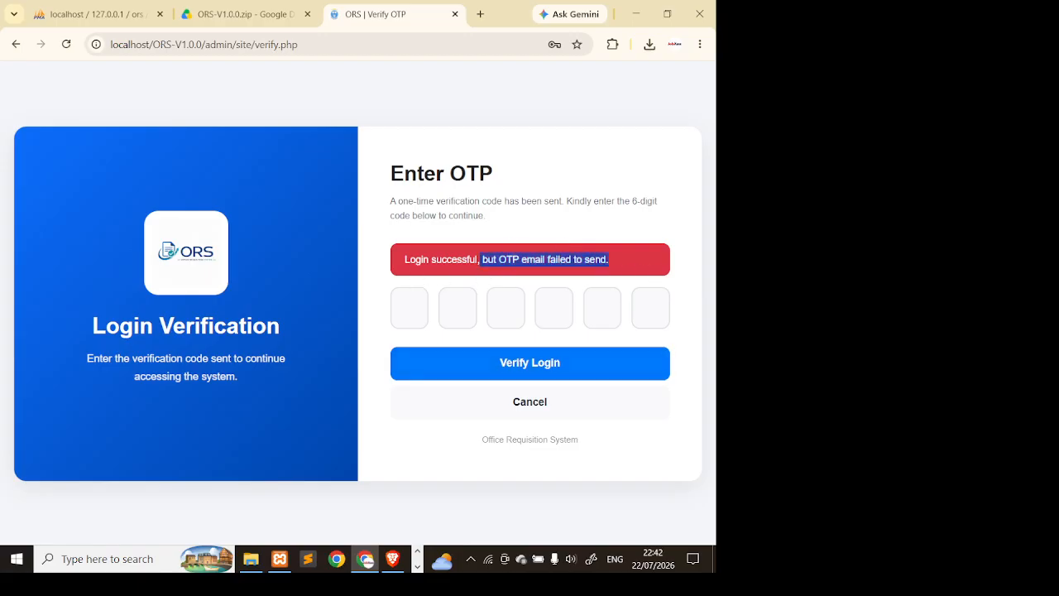
pyautogui.moveTo(404, 261); pyautogui.dragTo(514, 262)
pyautogui.click(410, 308)
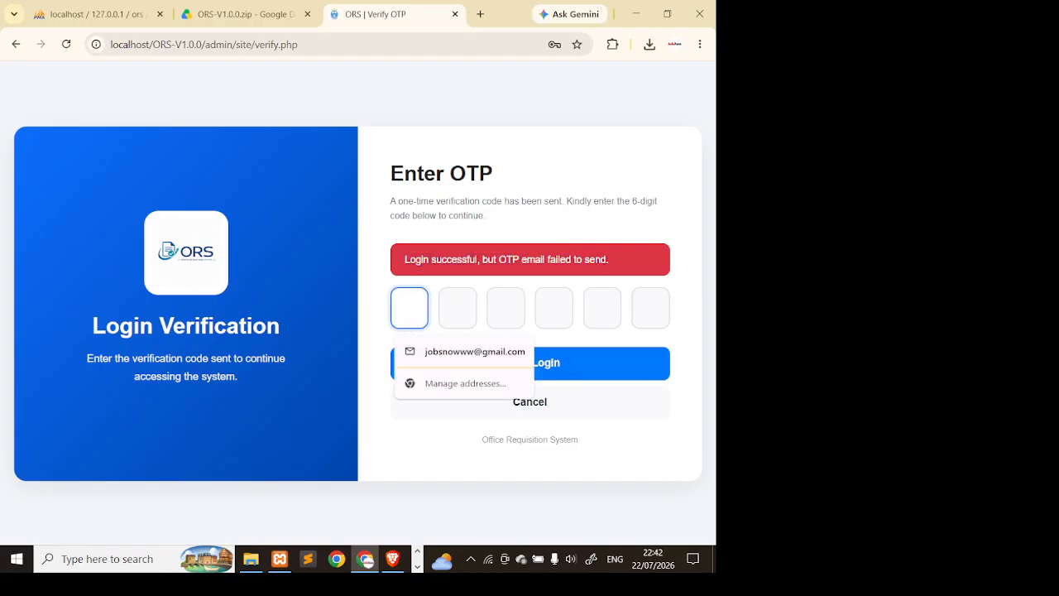
pyautogui.write('000000')
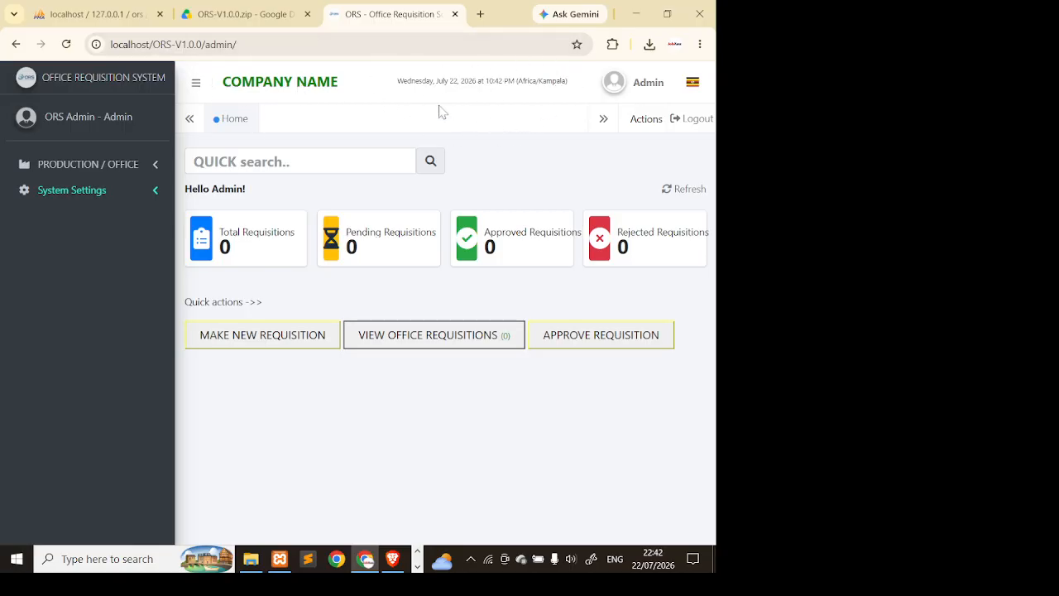
# - Check the country, time zone and language info in the admin account menu
pyautogui.click(634, 89)
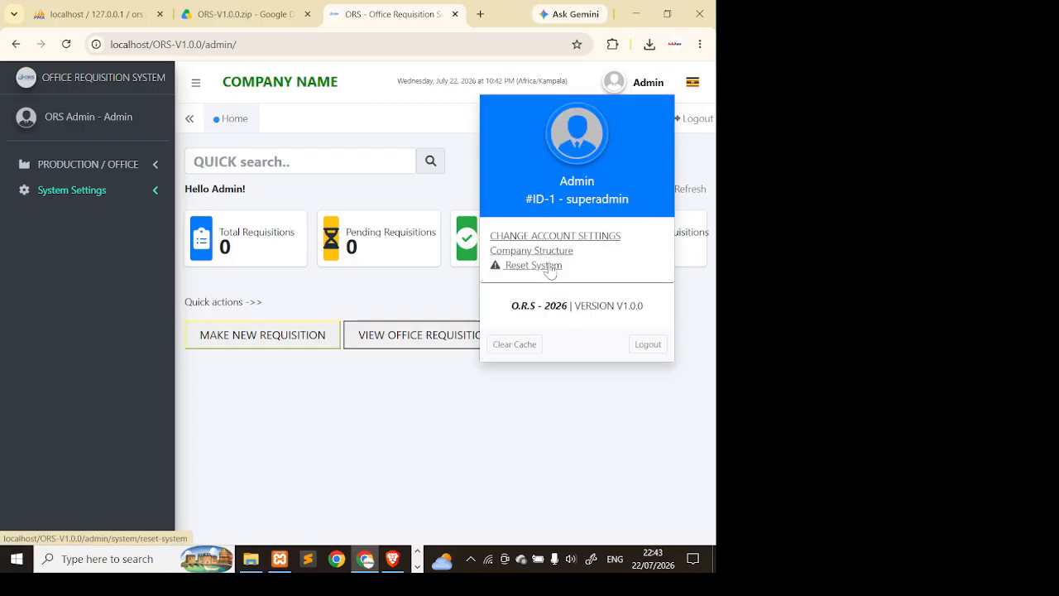
pyautogui.click(693, 82)
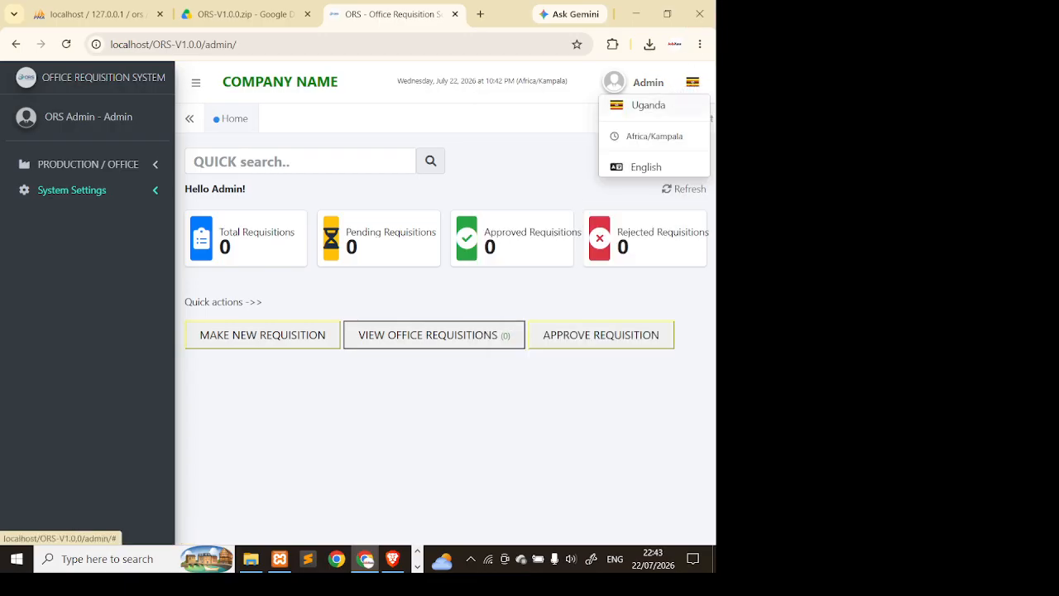
pyautogui.click(694, 85)
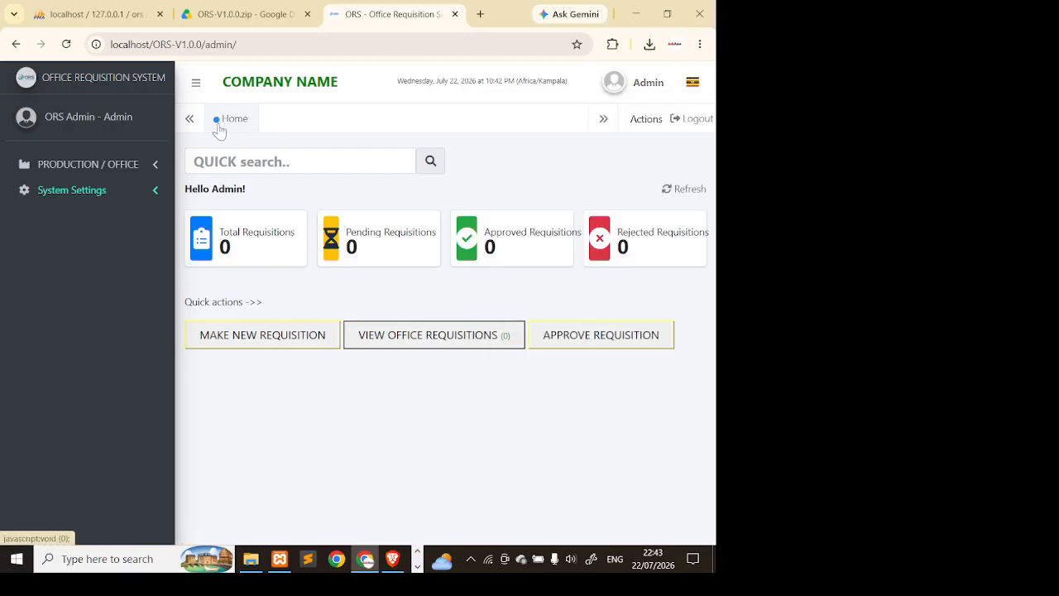
# - Expand System Settings in the sidebar and open Company Structure
pyautogui.click(88, 166)
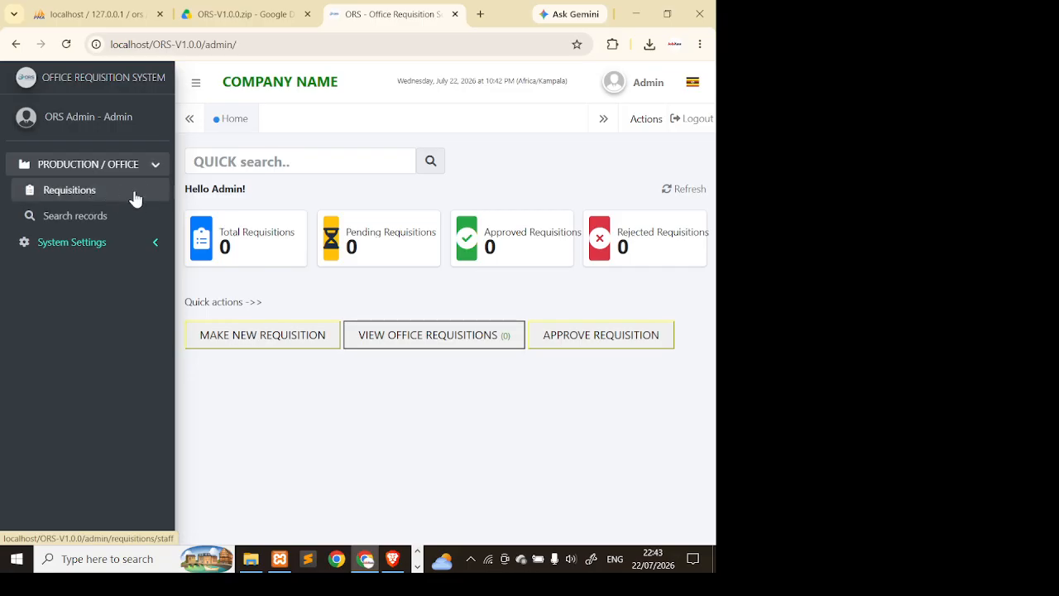
pyautogui.click(80, 241)
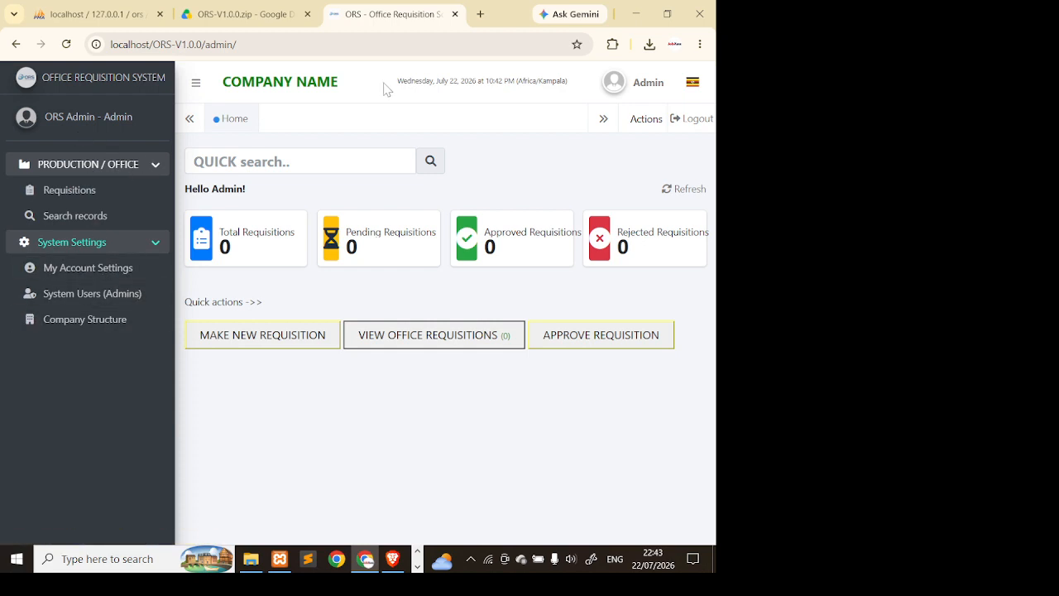
pyautogui.click(66, 44)
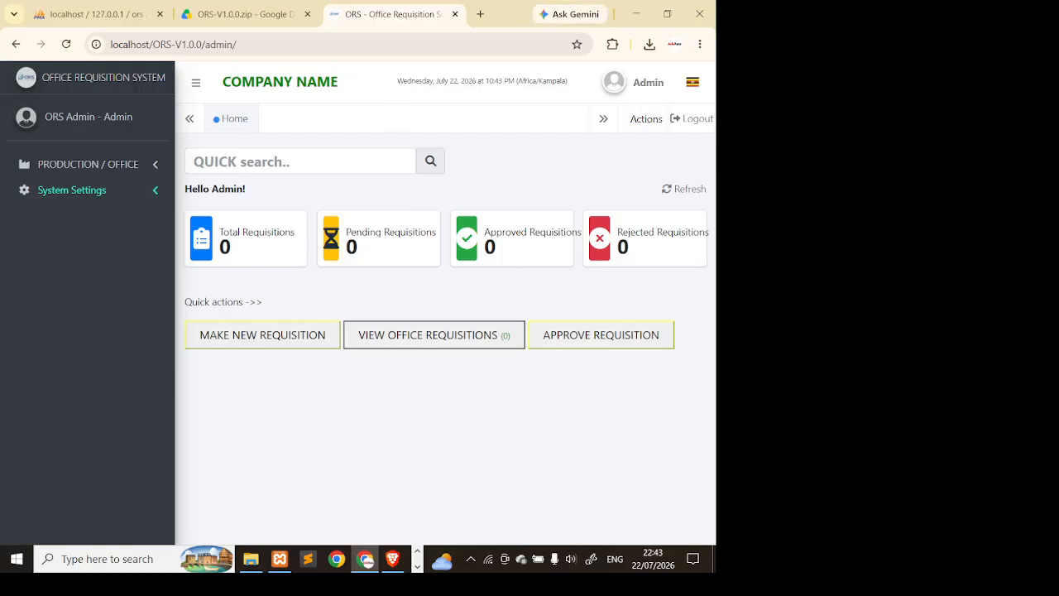
pyautogui.click(131, 192)
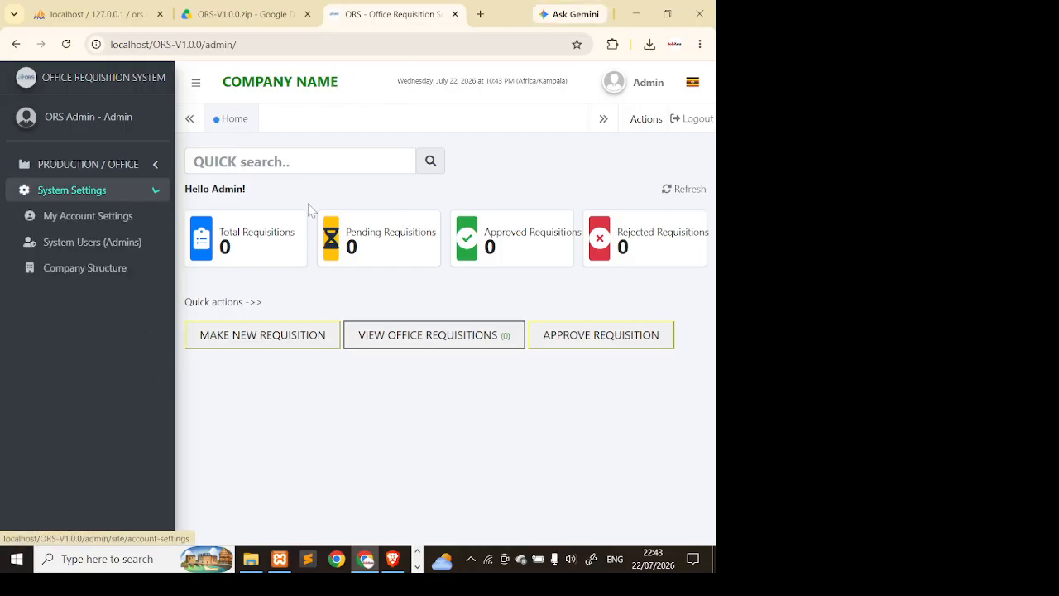
pyautogui.click(133, 272)
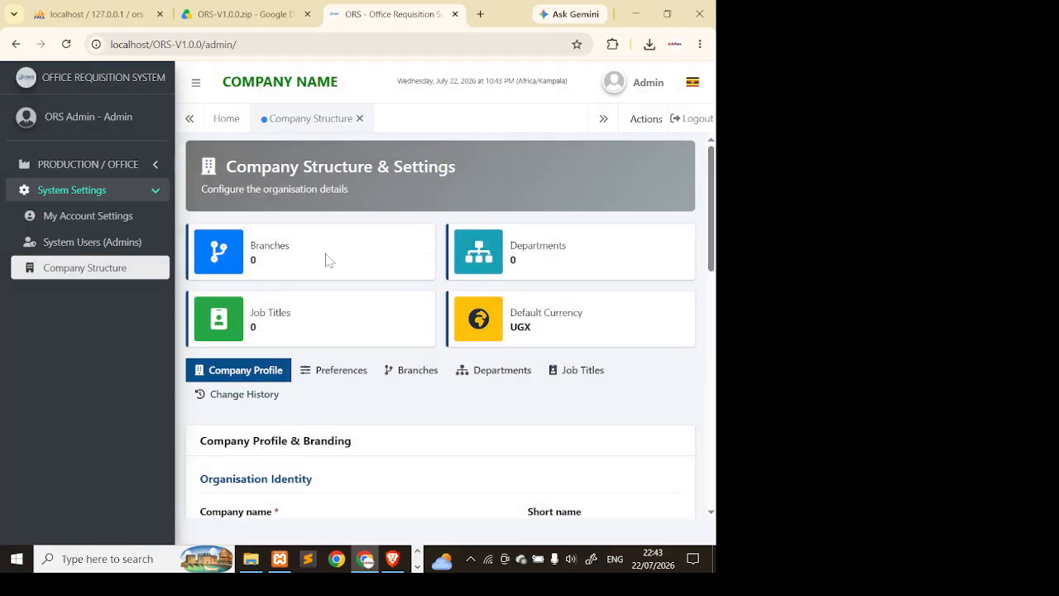
# - Replace the company name with 'NESTWAVE TECHNOLOGIES' and save the company profile
pyautogui.scroll(-2, 397, 328)
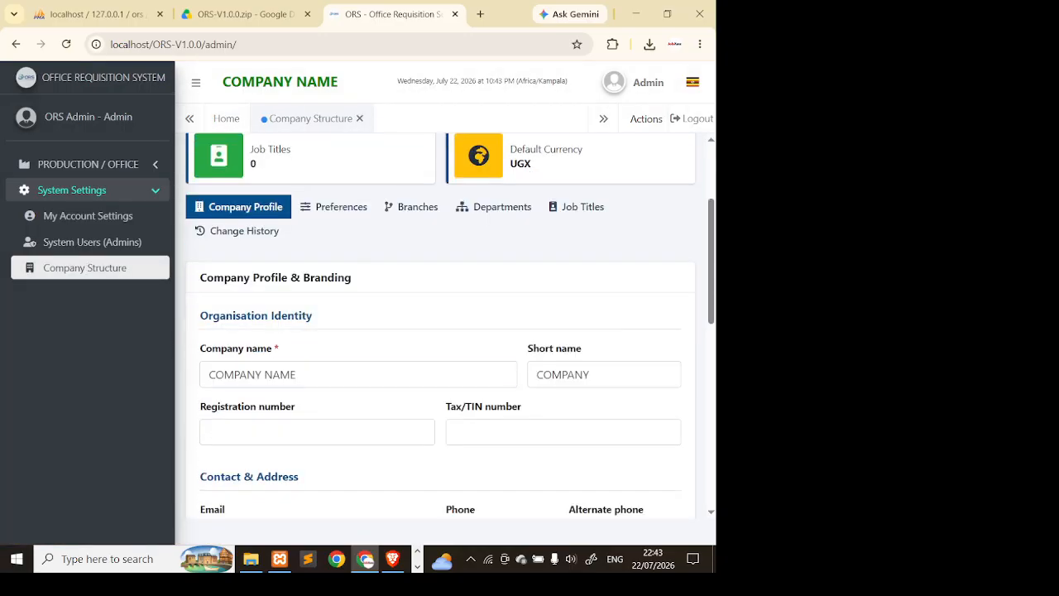
pyautogui.moveTo(298, 375); pyautogui.dragTo(207, 375)
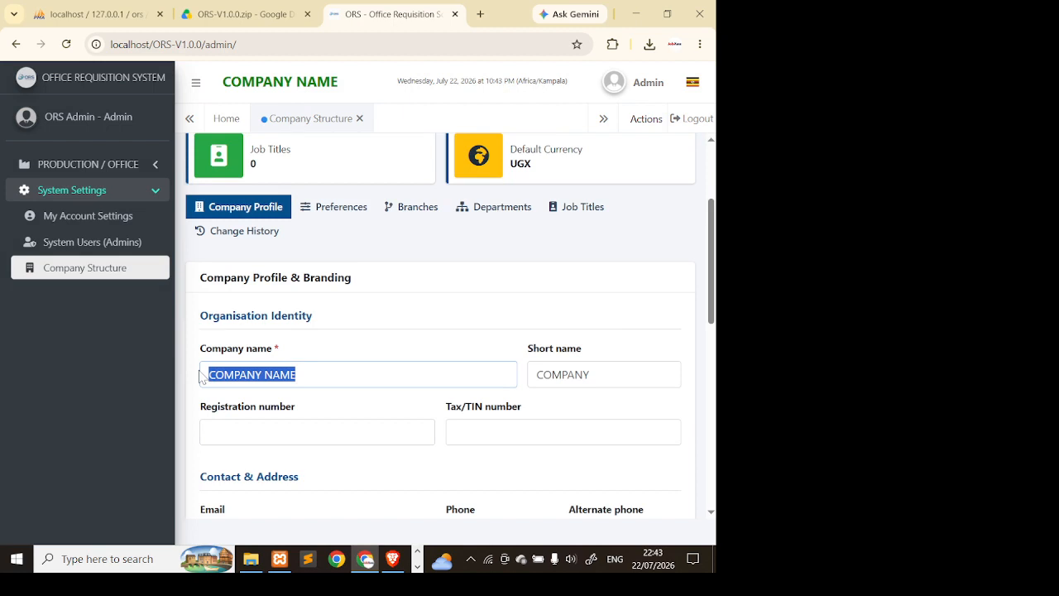
pyautogui.write('NESTWAVE TECHNOL')
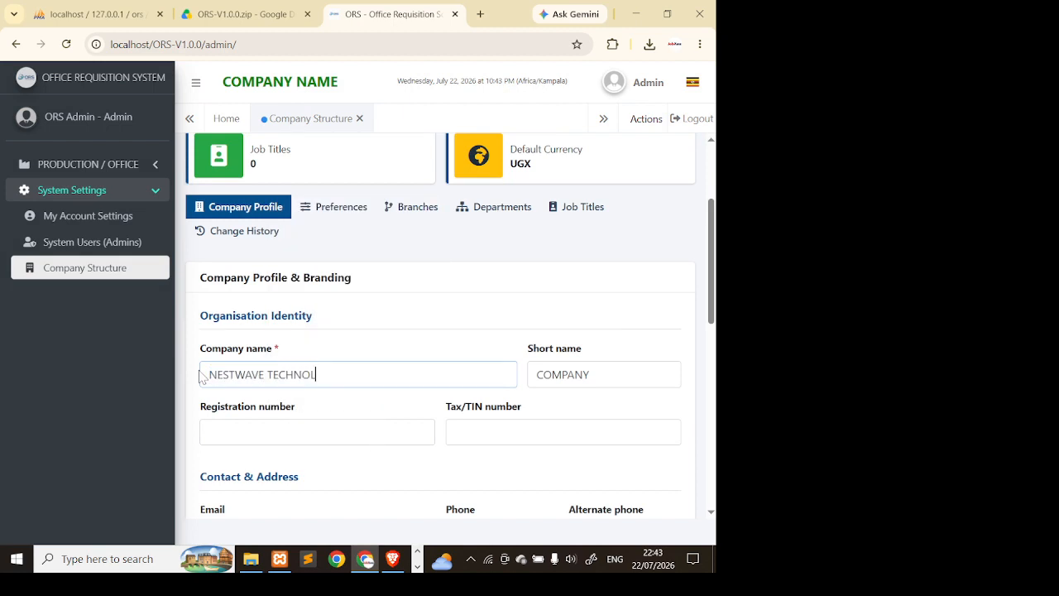
pyautogui.write('OGIES')
pyautogui.scroll(-10, 372, 497)
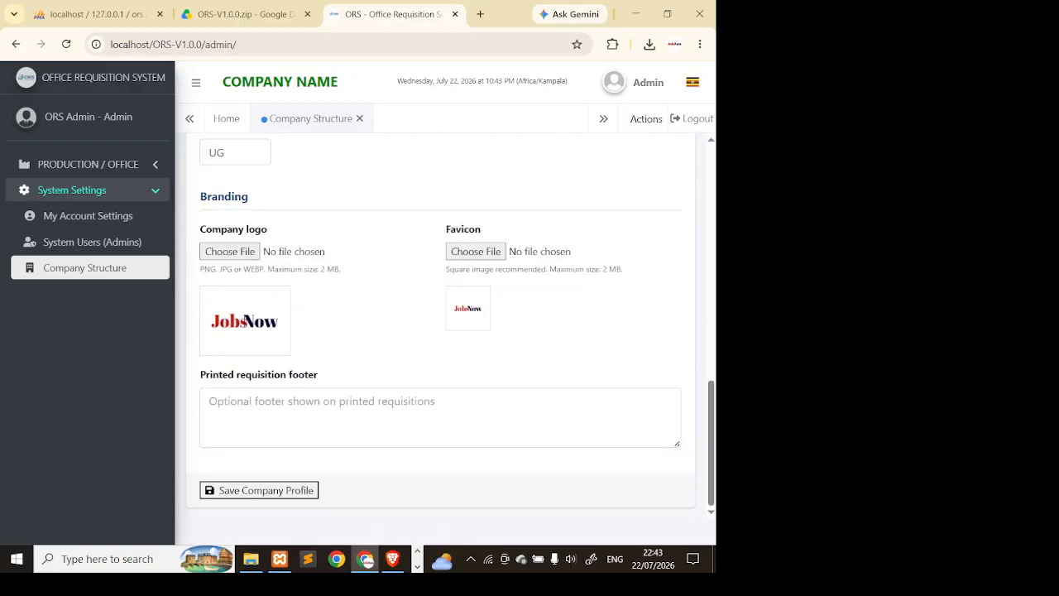
pyautogui.click(273, 491)
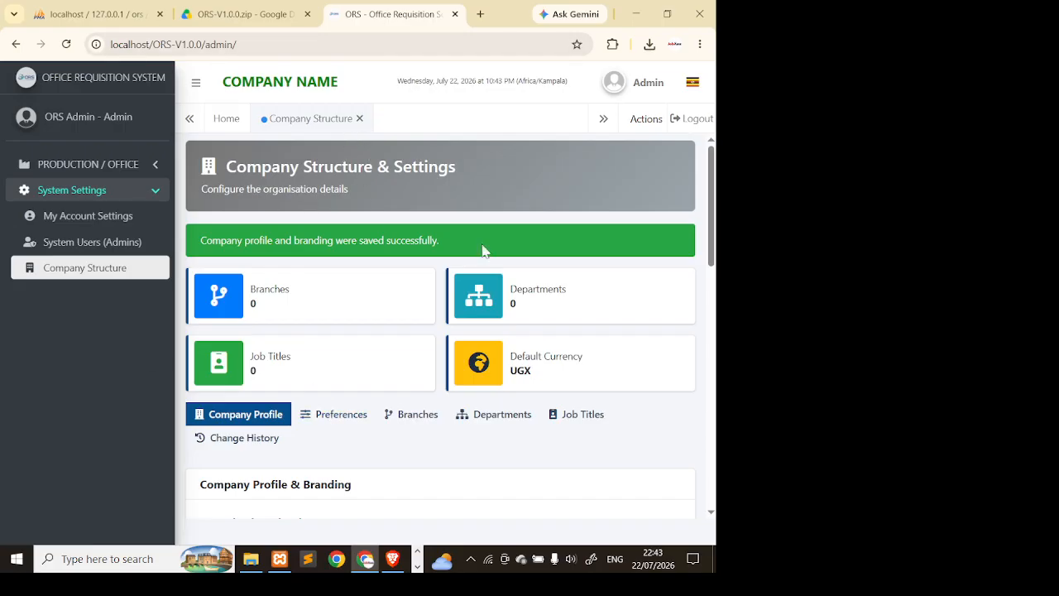
# - Reload the dashboard and return to System Settings > Company Structure
pyautogui.click(611, 86)
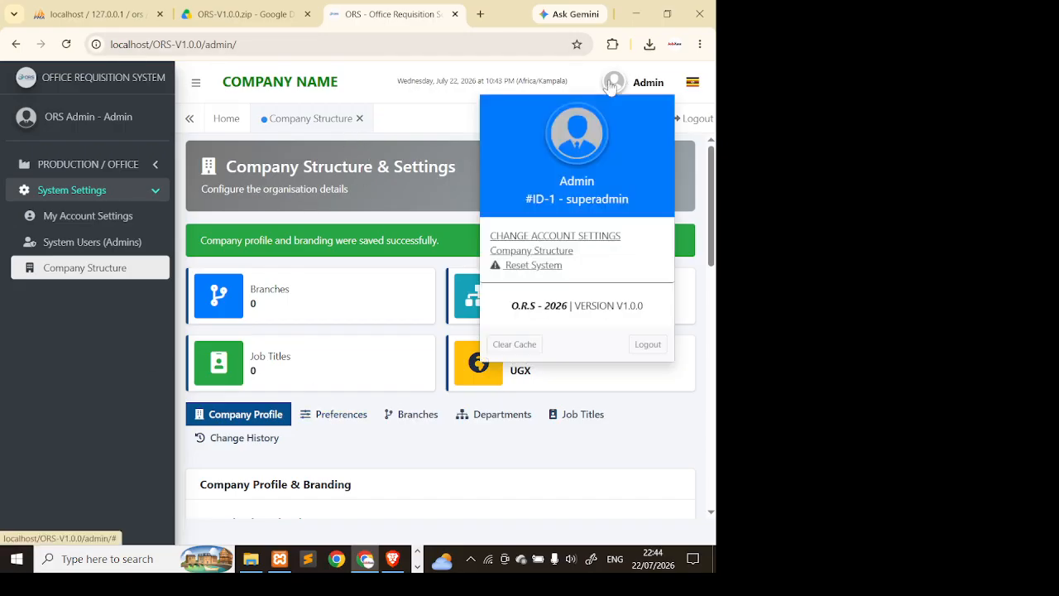
pyautogui.click(611, 86)
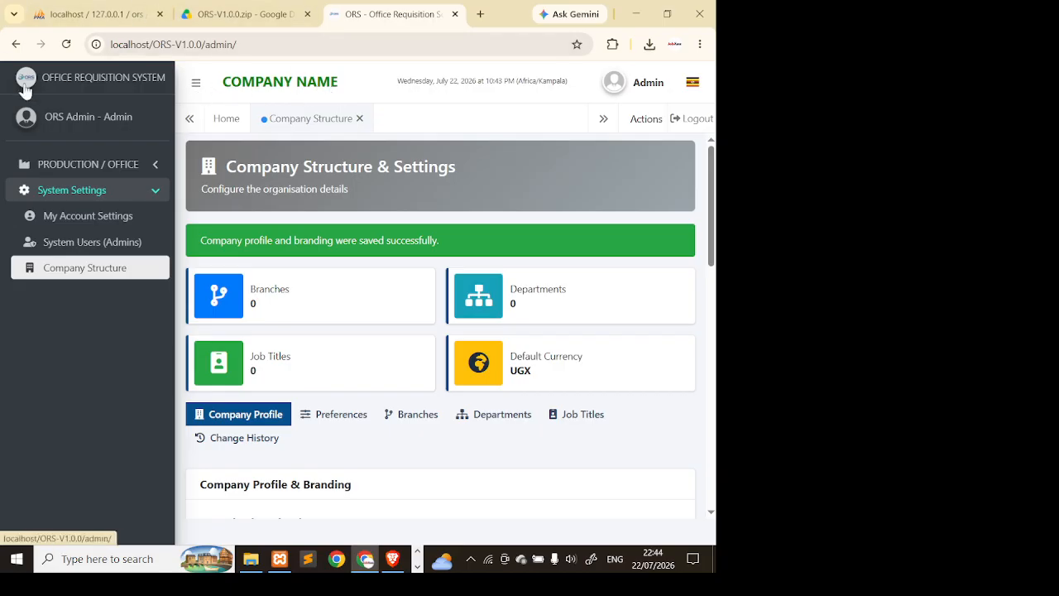
pyautogui.click(67, 44)
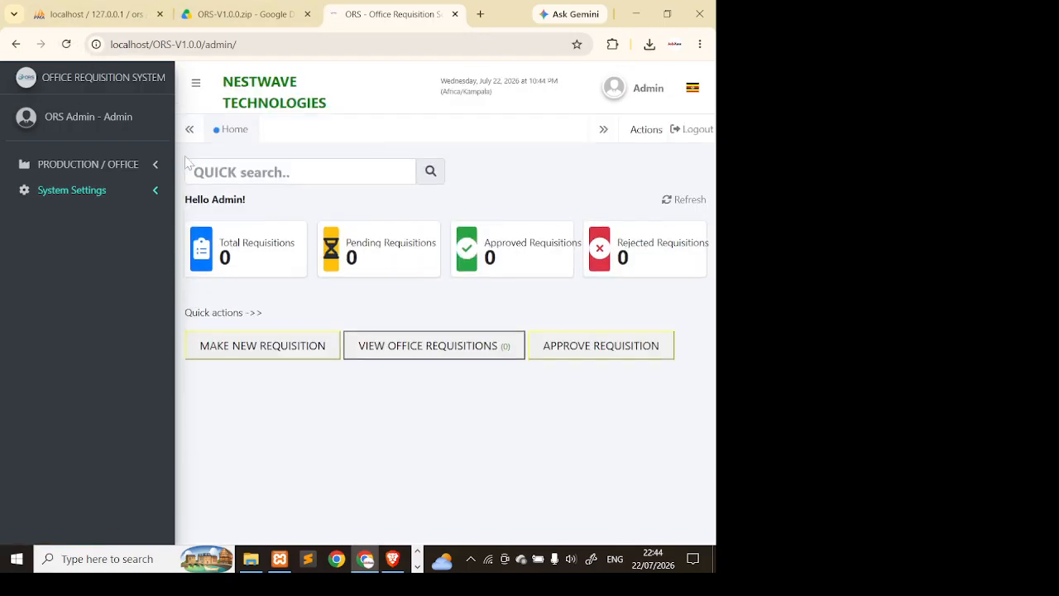
pyautogui.click(197, 87)
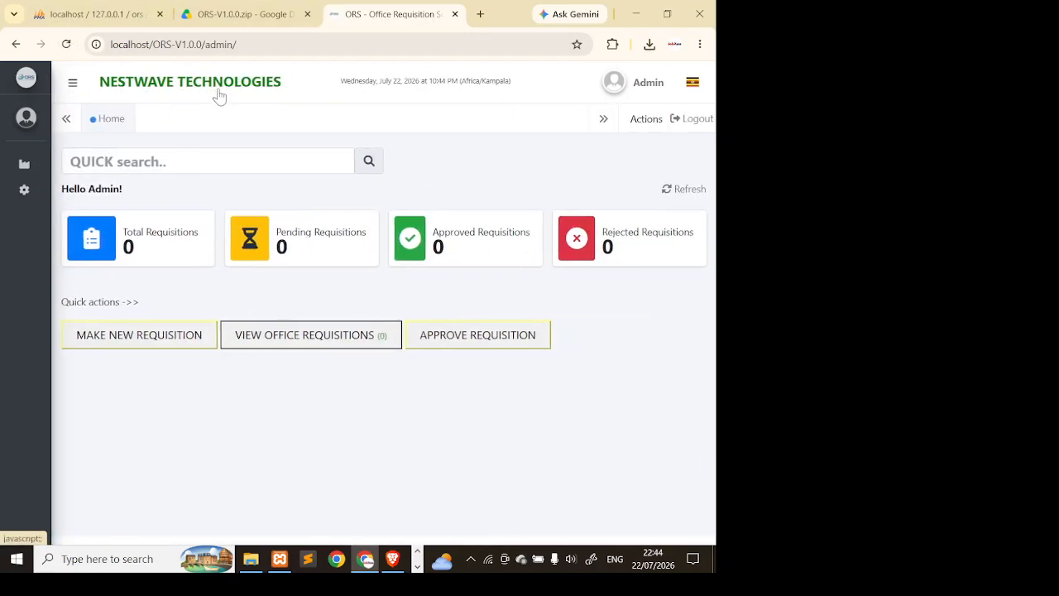
pyautogui.click(75, 86)
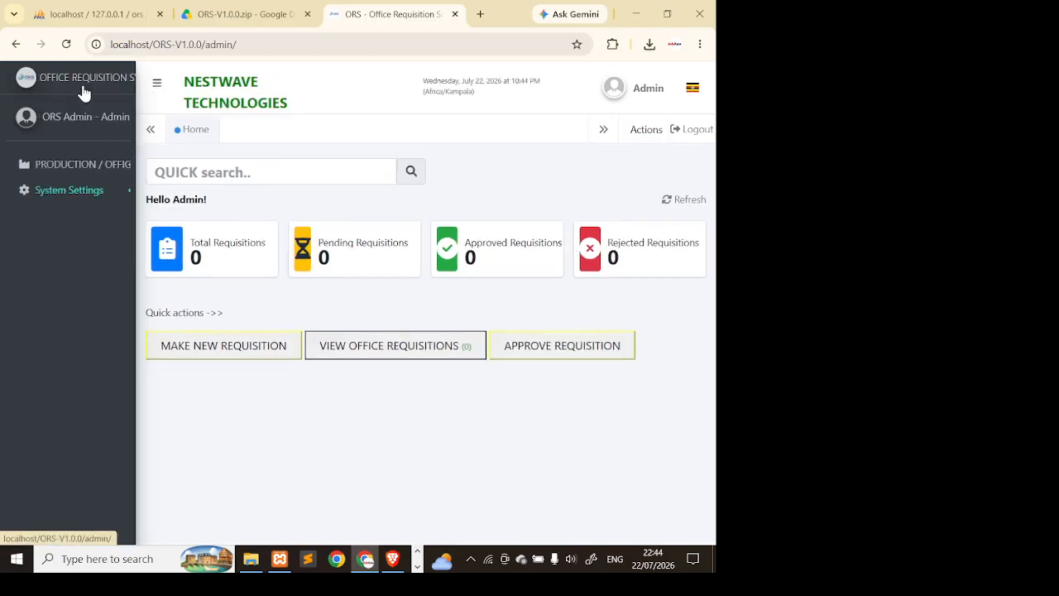
pyautogui.click(142, 188)
pyautogui.click(126, 265)
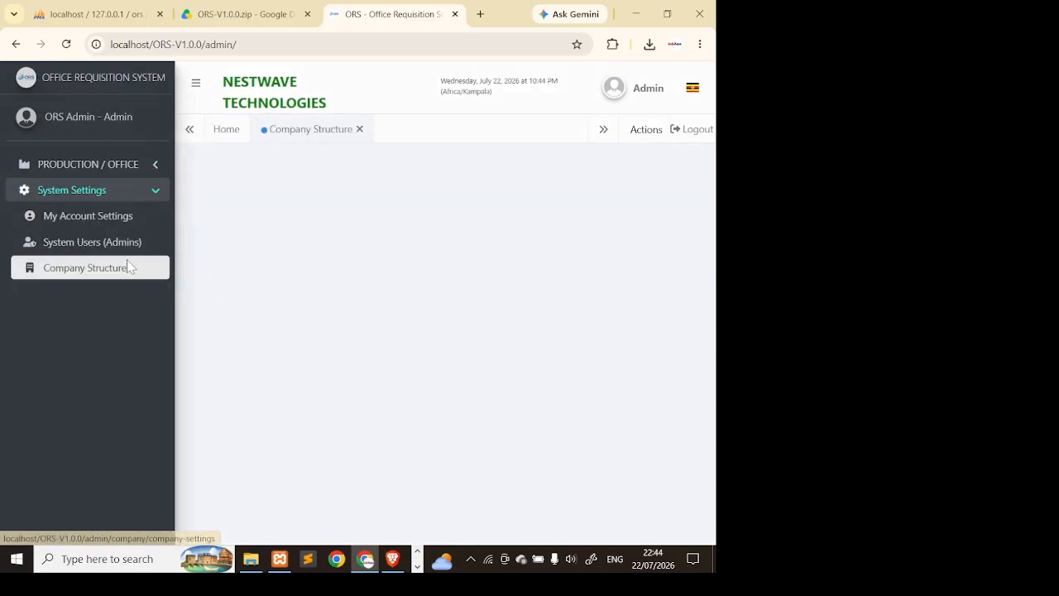
# - Trim the company name to 'NESTWAVE TECH', save it, and reload the page
pyautogui.scroll(-4, 463, 389)
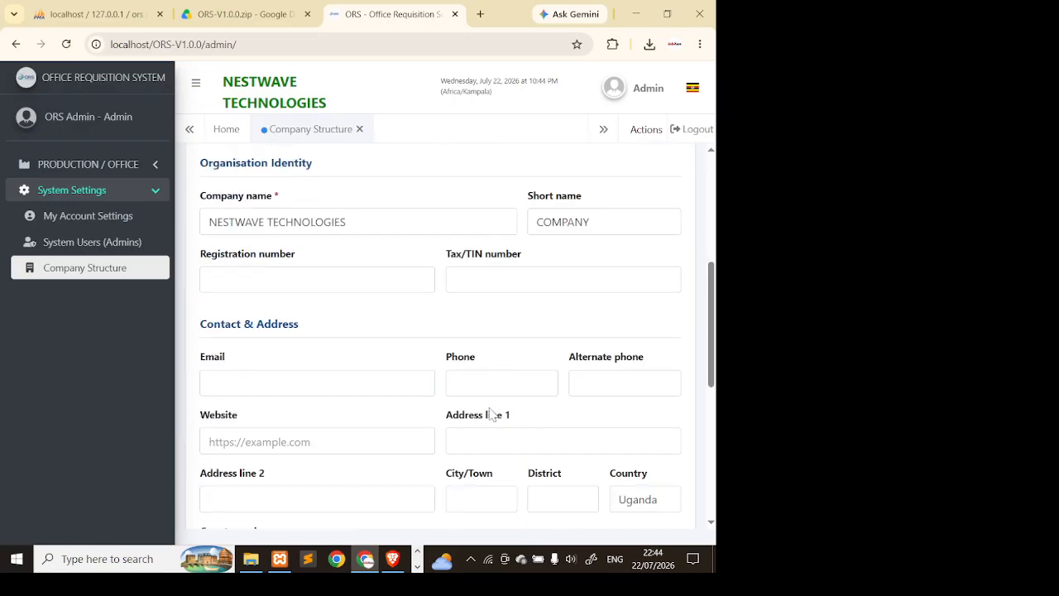
pyautogui.moveTo(346, 222); pyautogui.dragTo(294, 222)
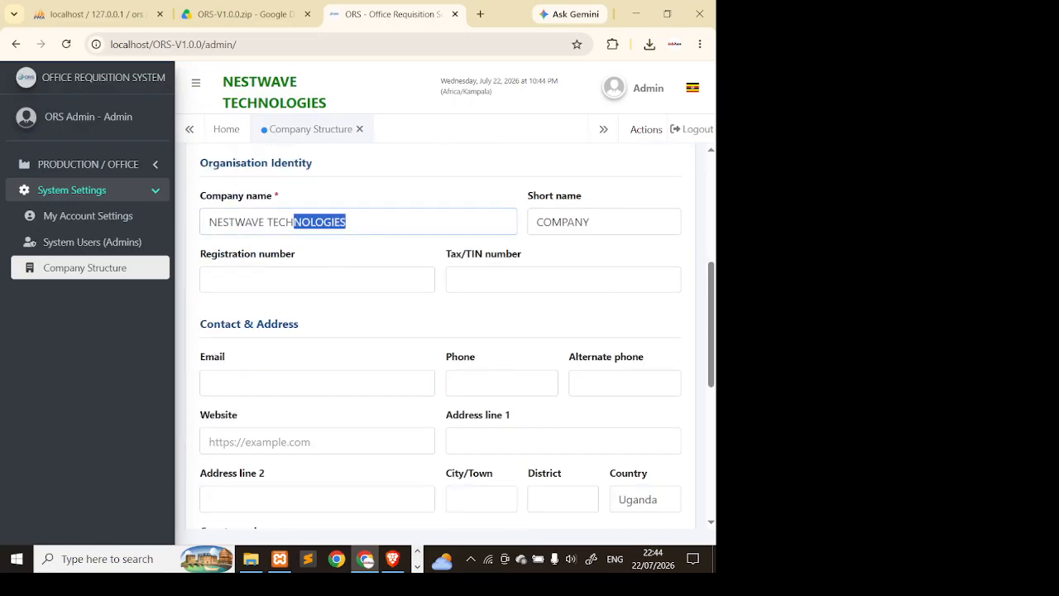
pyautogui.press('BackSpace')
pyautogui.scroll(-10, 447, 348)
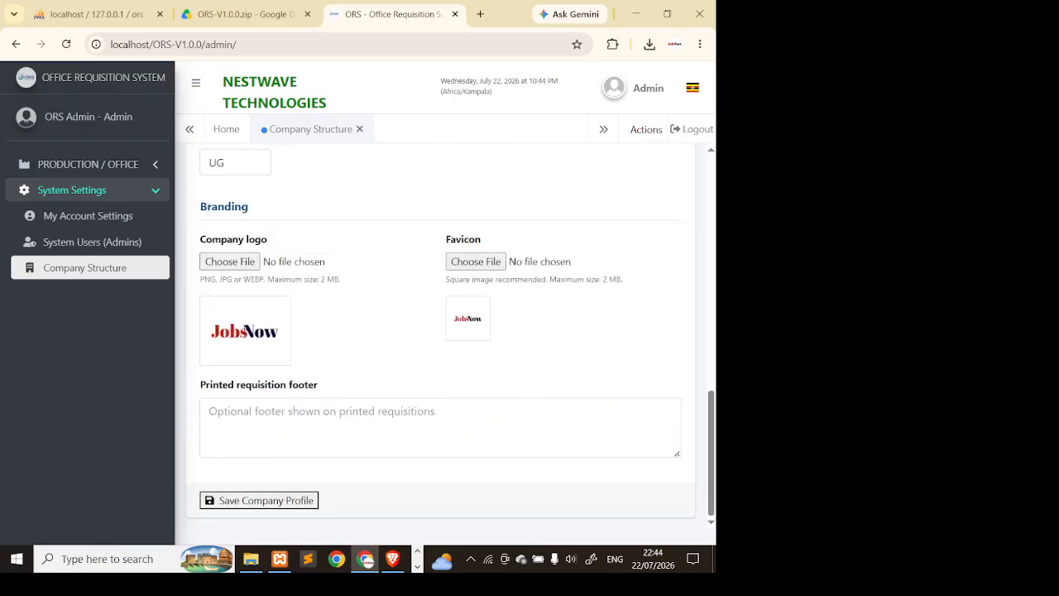
pyautogui.click(292, 500)
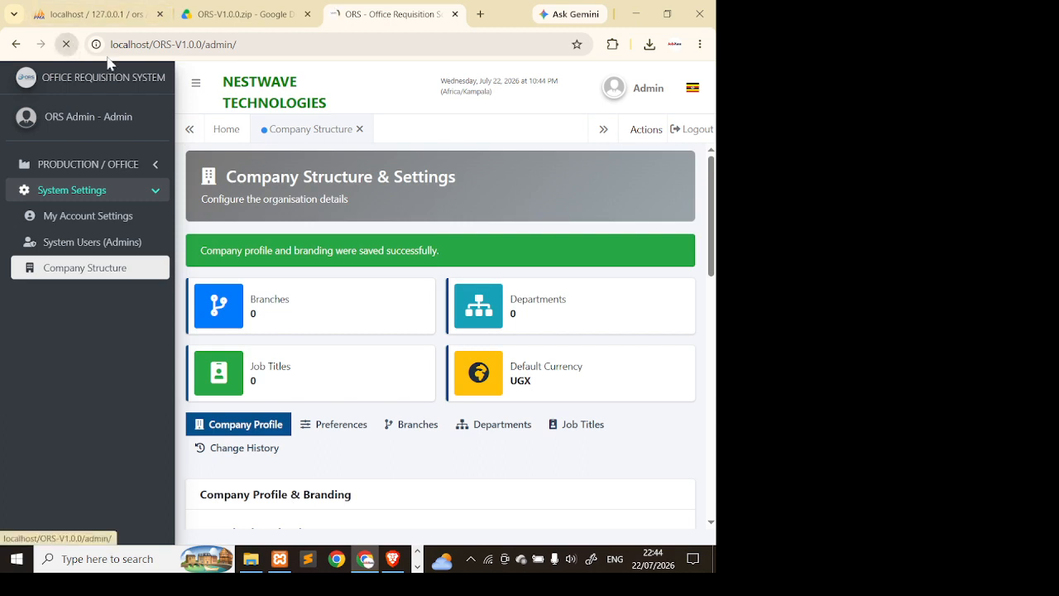
pyautogui.click(107, 64)
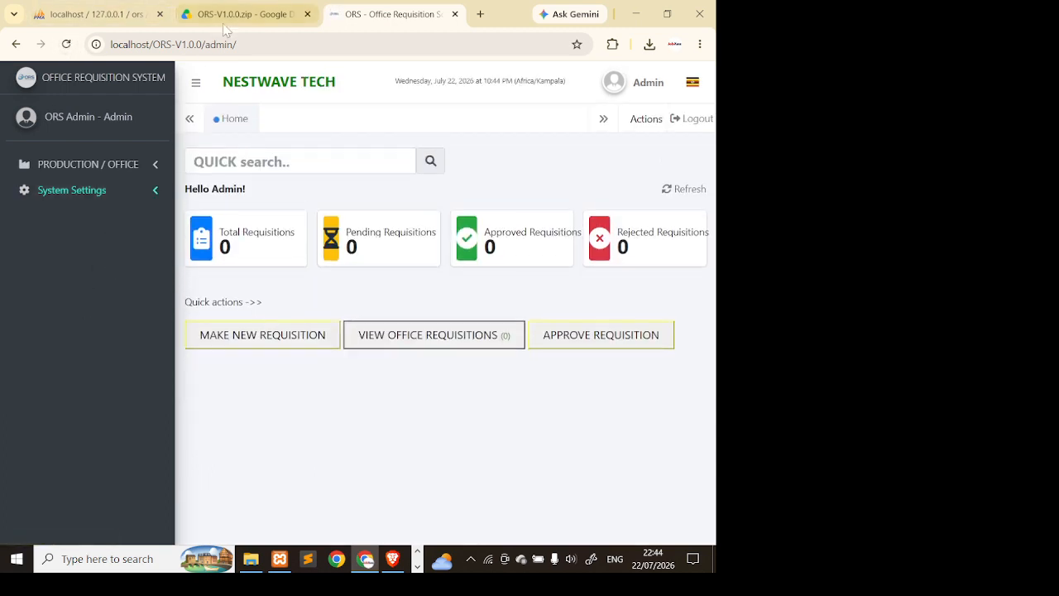
# - Toggle the side navigation, then open System Settings > My Account Settings
pyautogui.click(196, 83)
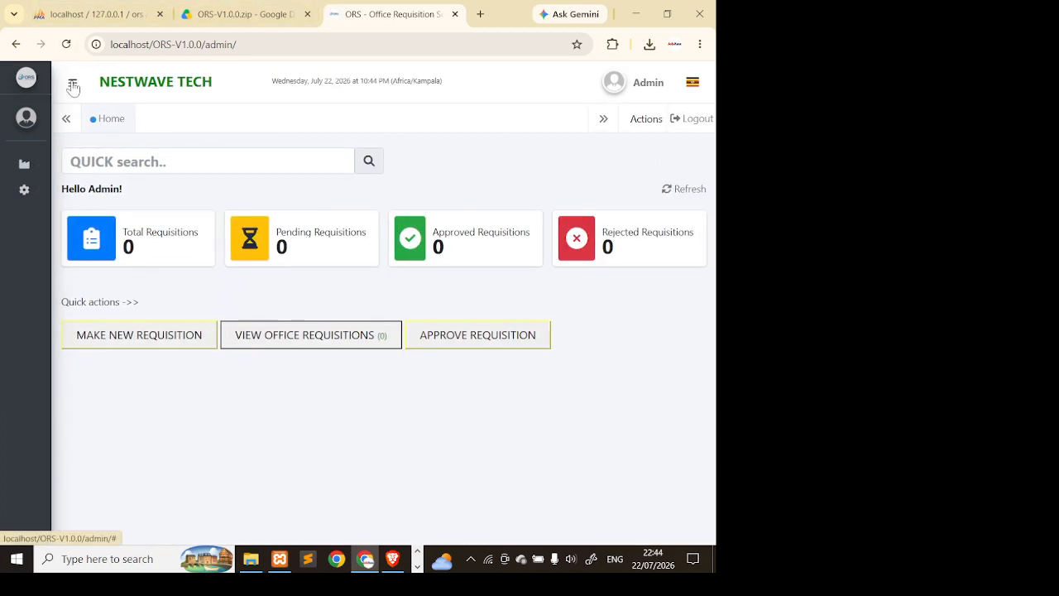
pyautogui.click(73, 86)
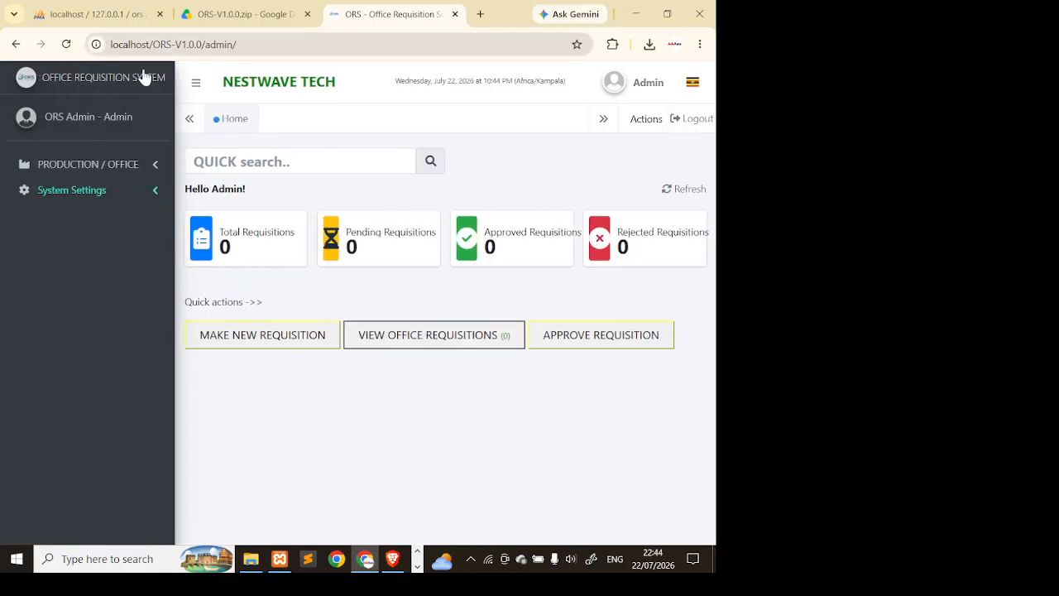
pyautogui.click(197, 86)
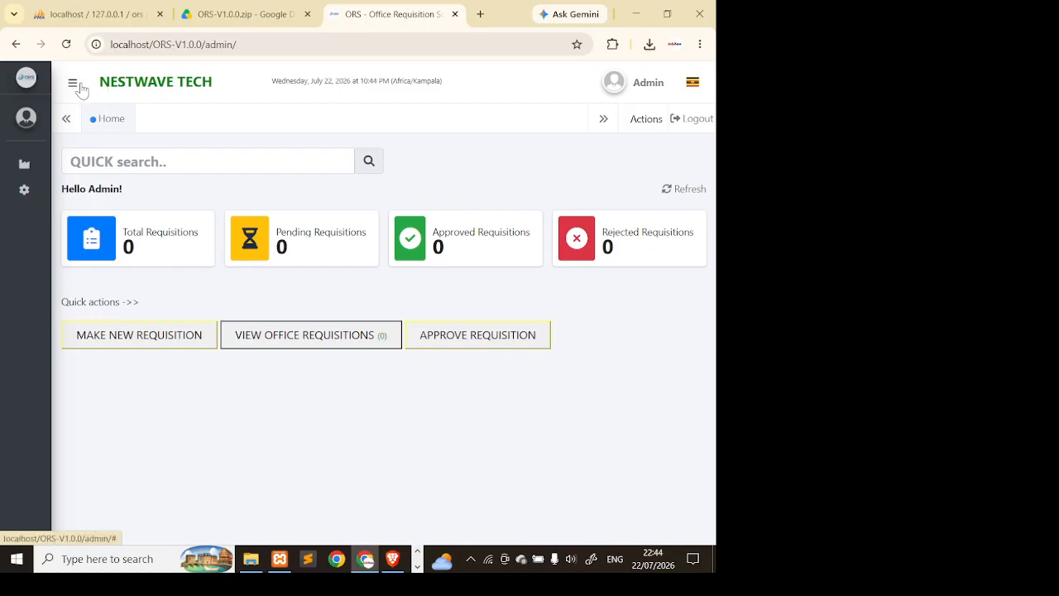
pyautogui.click(75, 86)
pyautogui.click(99, 191)
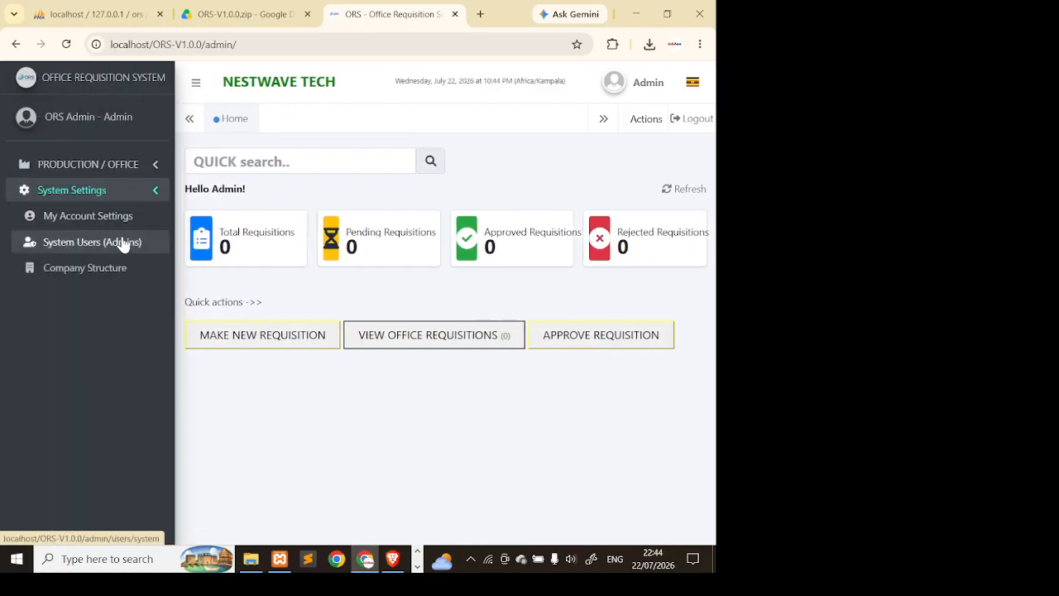
pyautogui.click(123, 217)
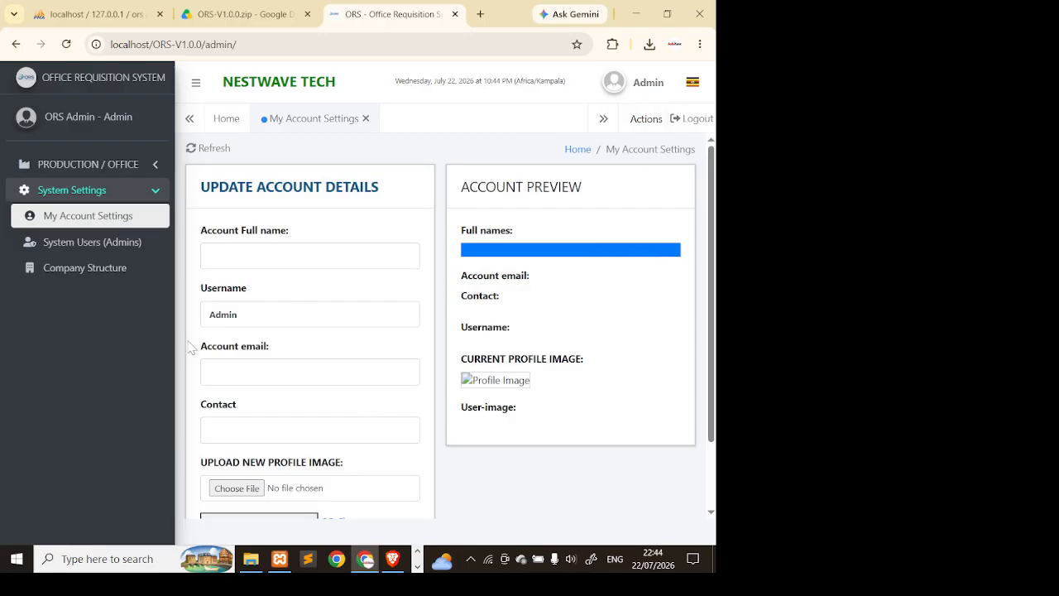
# - Open System Users (Admins) and preview the Add User roles, closing the form unsaved
pyautogui.click(255, 372)
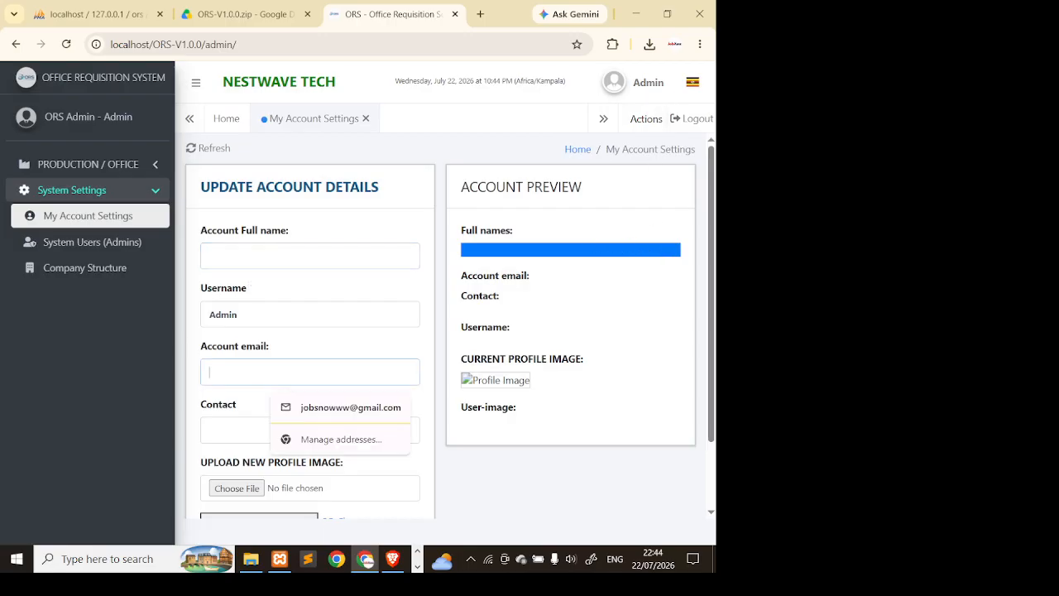
pyautogui.click(255, 429)
pyautogui.scroll(-1, 517, 305)
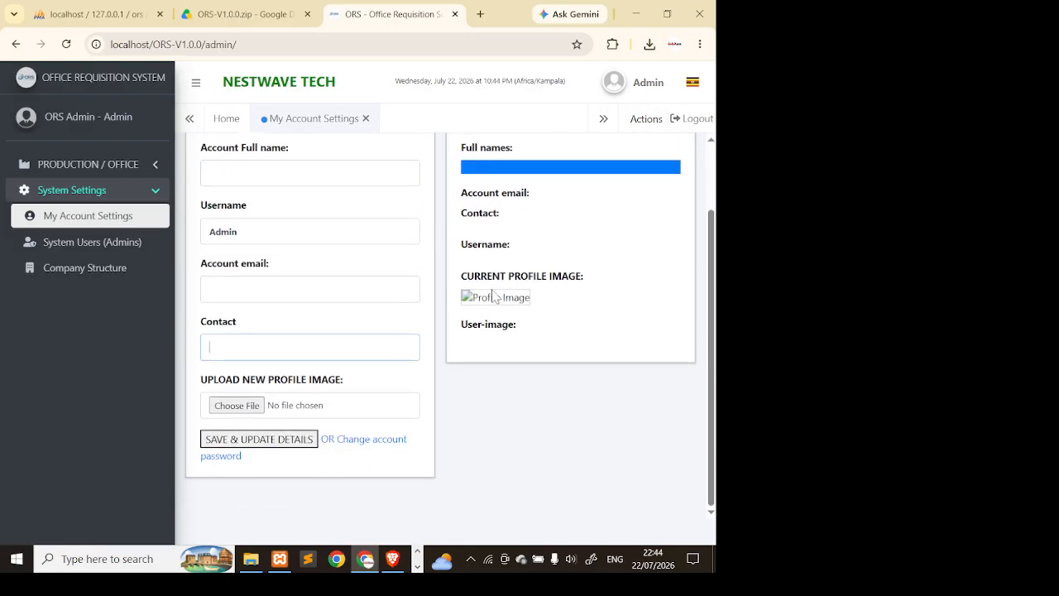
pyautogui.click(71, 243)
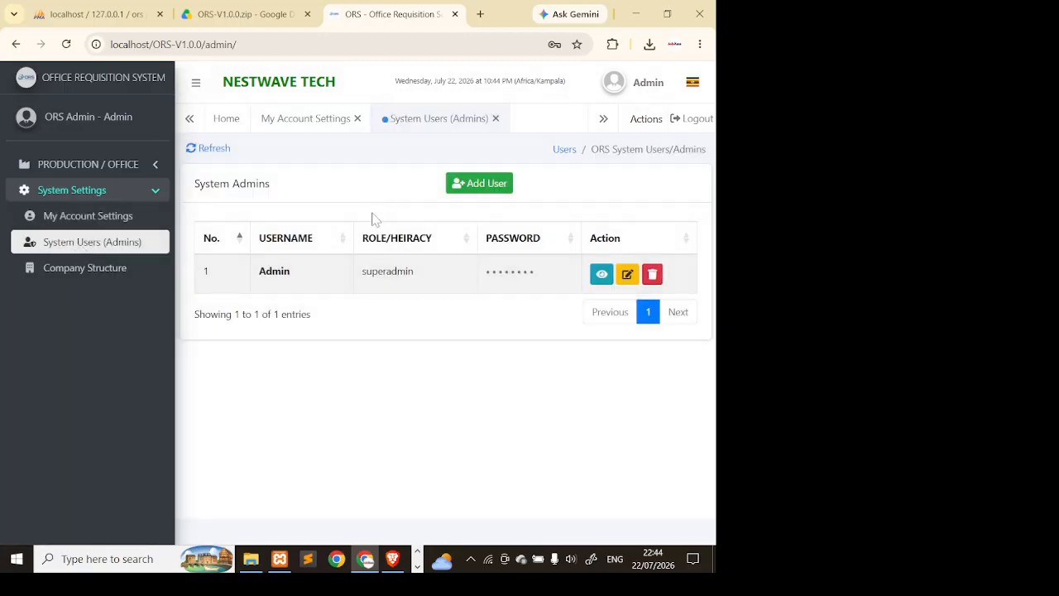
pyautogui.click(457, 183)
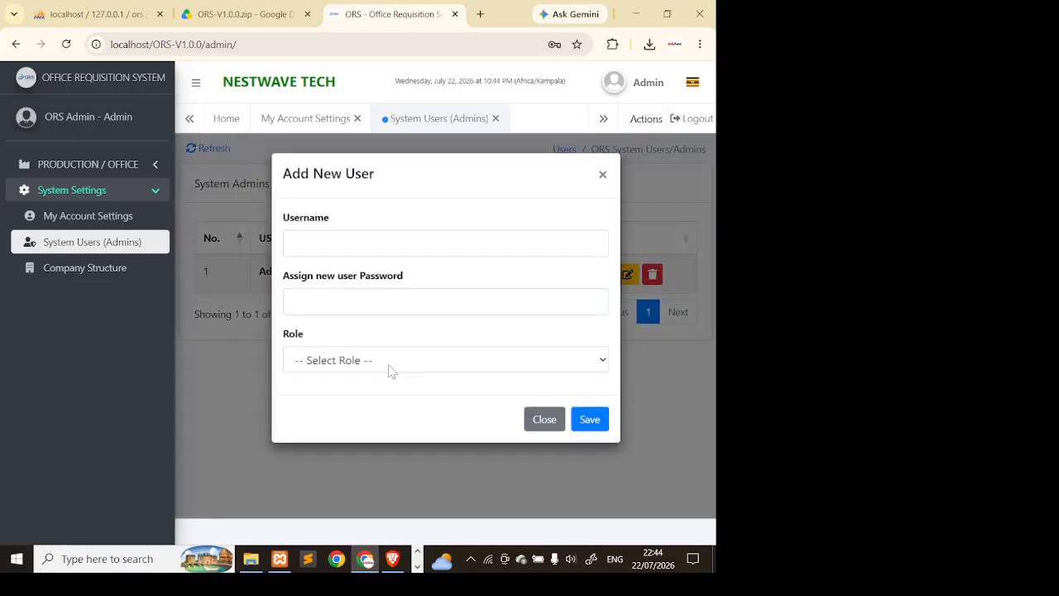
pyautogui.click(382, 369)
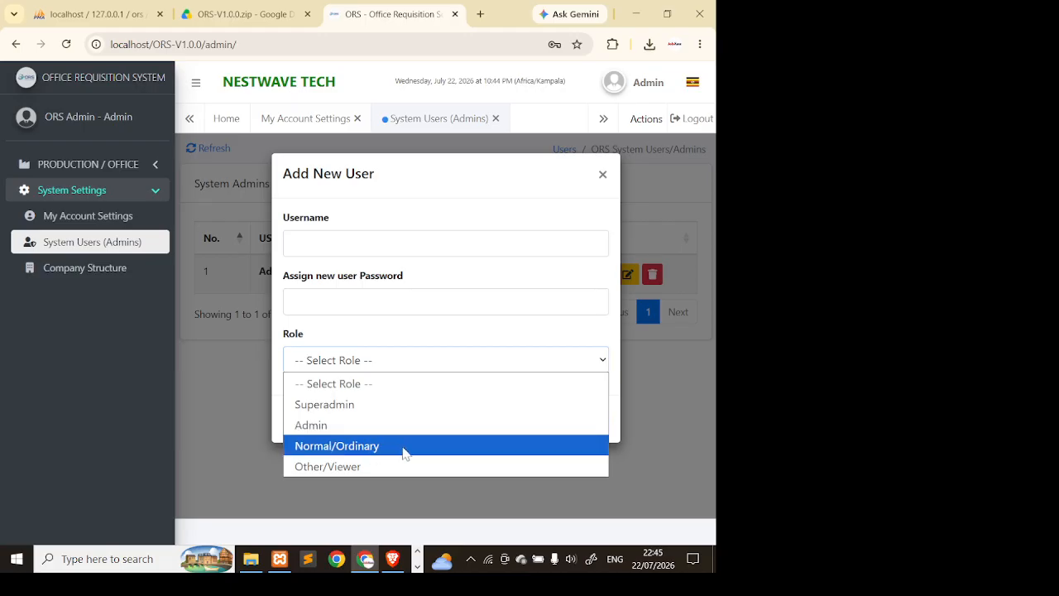
pyautogui.click(664, 414)
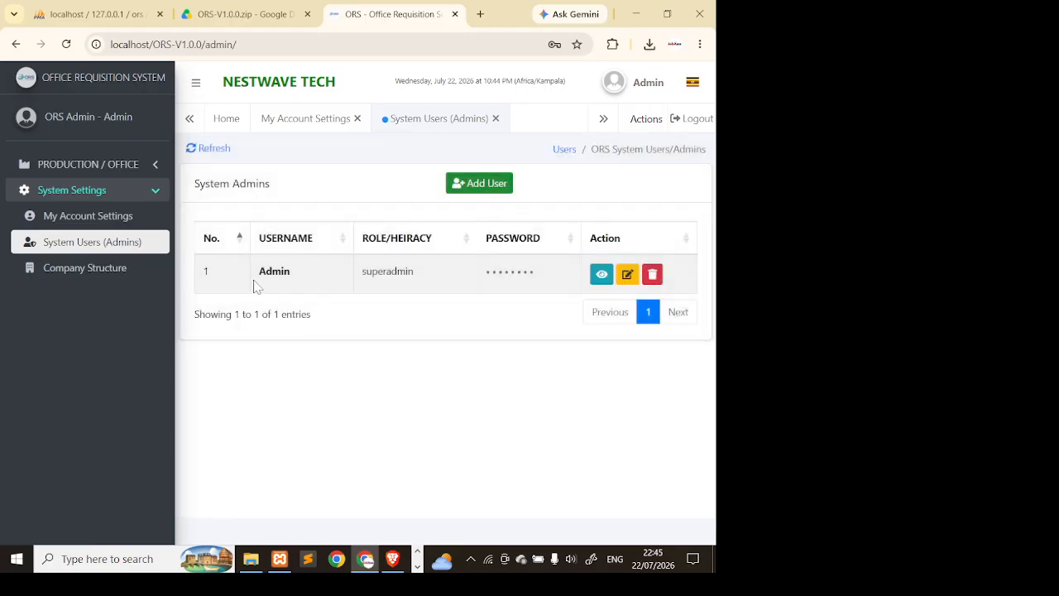
# - Highlight the Admin account's username, superadmin role and masked password in the table
pyautogui.moveTo(291, 272); pyautogui.dragTo(253, 276)
pyautogui.moveTo(431, 277); pyautogui.dragTo(363, 273)
pyautogui.moveTo(547, 275); pyautogui.dragTo(447, 279)
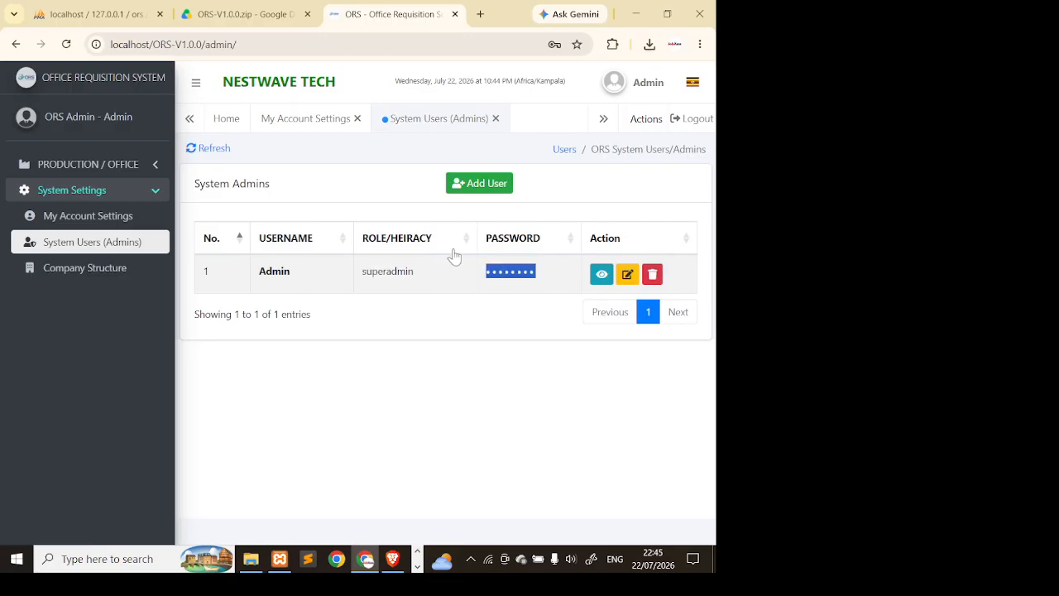
# - Open the Admin account's details, submit the admin password, and dismiss the failed-verification alert
pyautogui.click(601, 276)
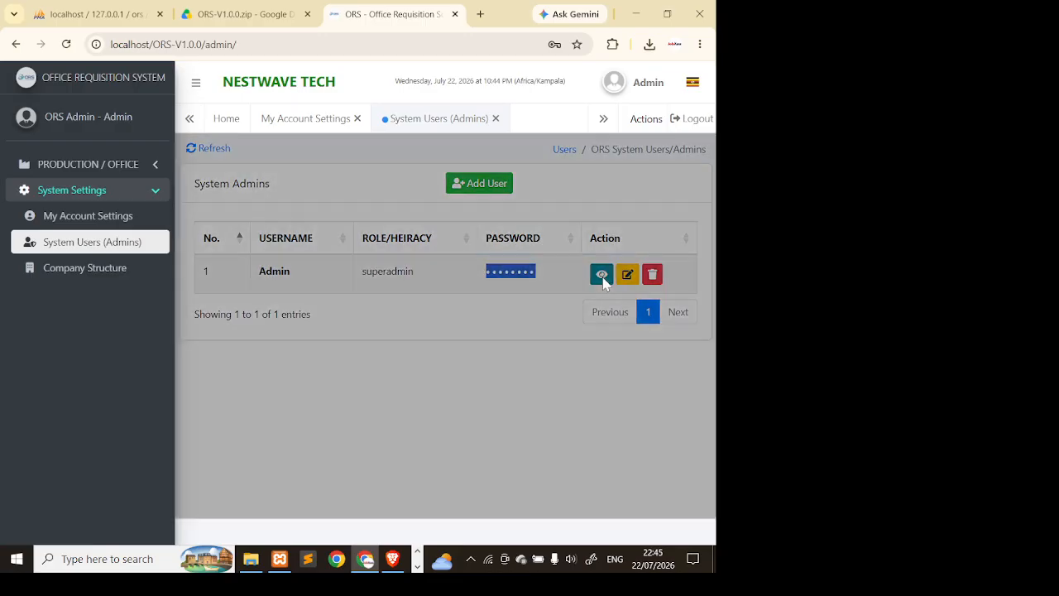
pyautogui.click(445, 220)
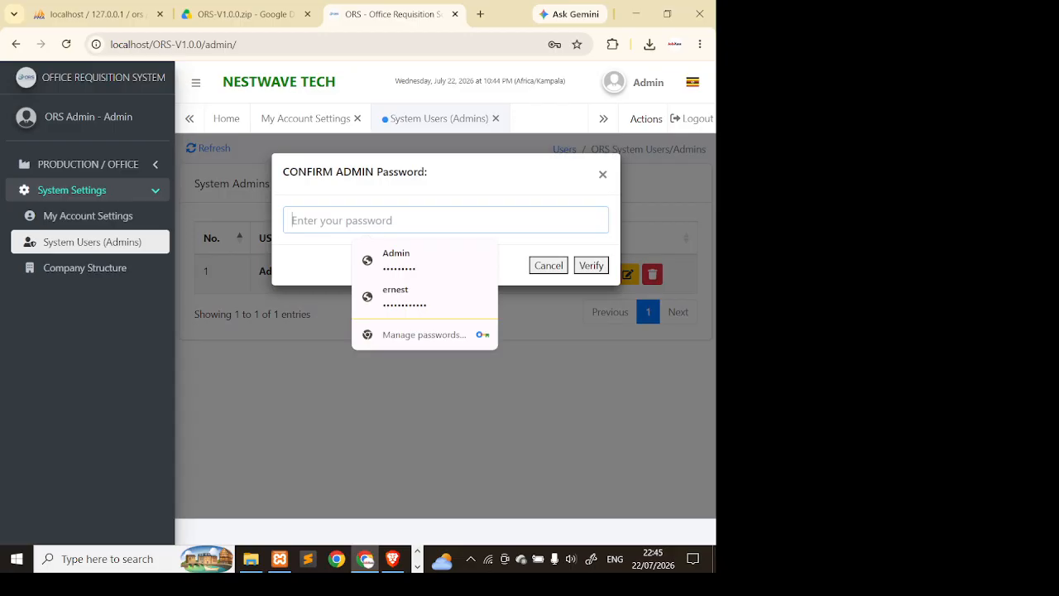
pyautogui.write('•••')
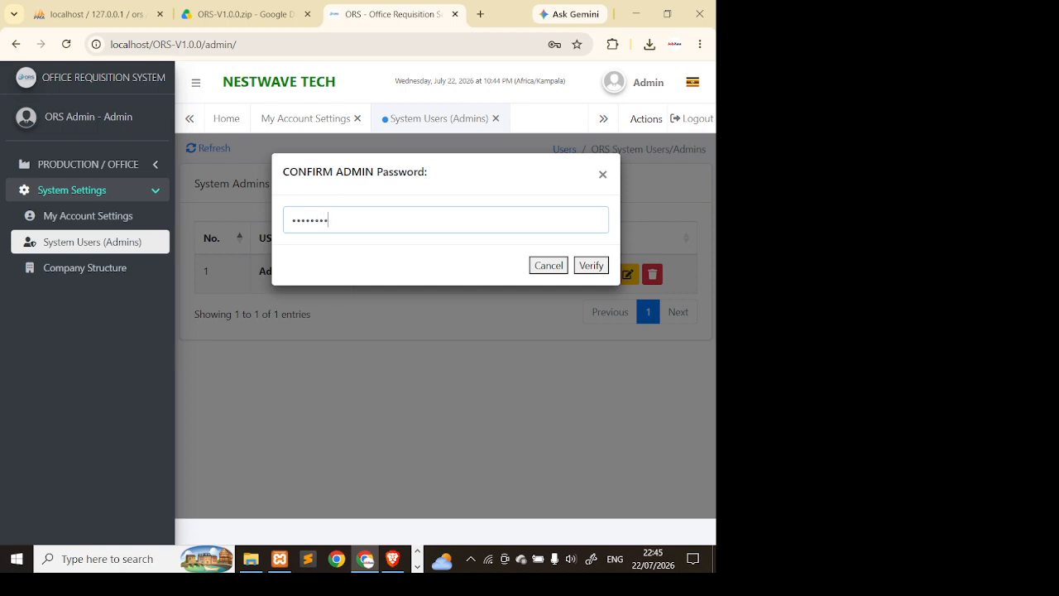
pyautogui.click(591, 264)
pyautogui.click(446, 412)
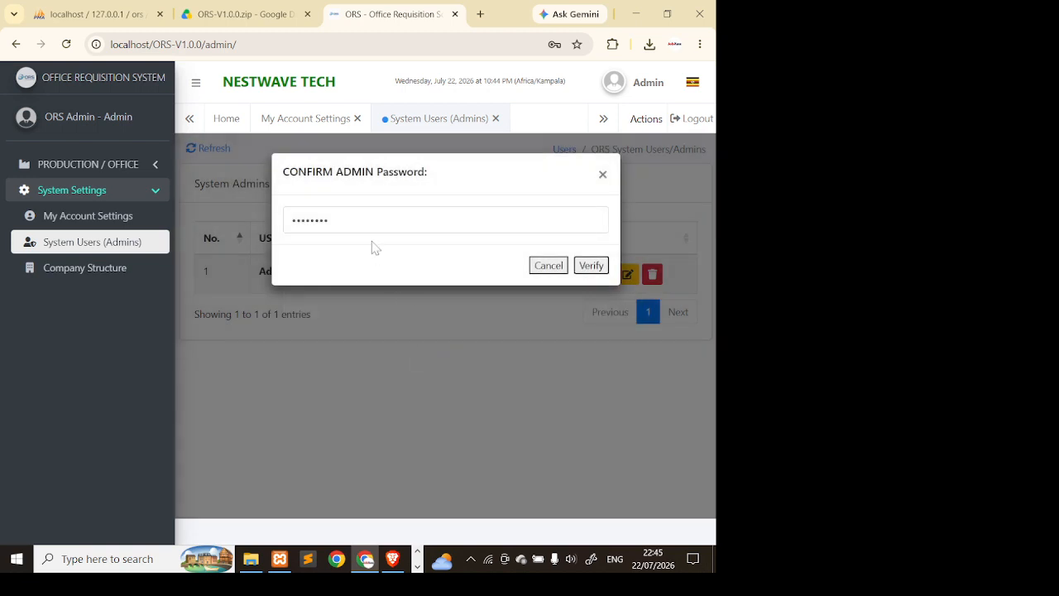
# - Re-enter the admin password to reveal Admin's stored password, then close the notice
pyautogui.hotkey('ctrl', 'a')
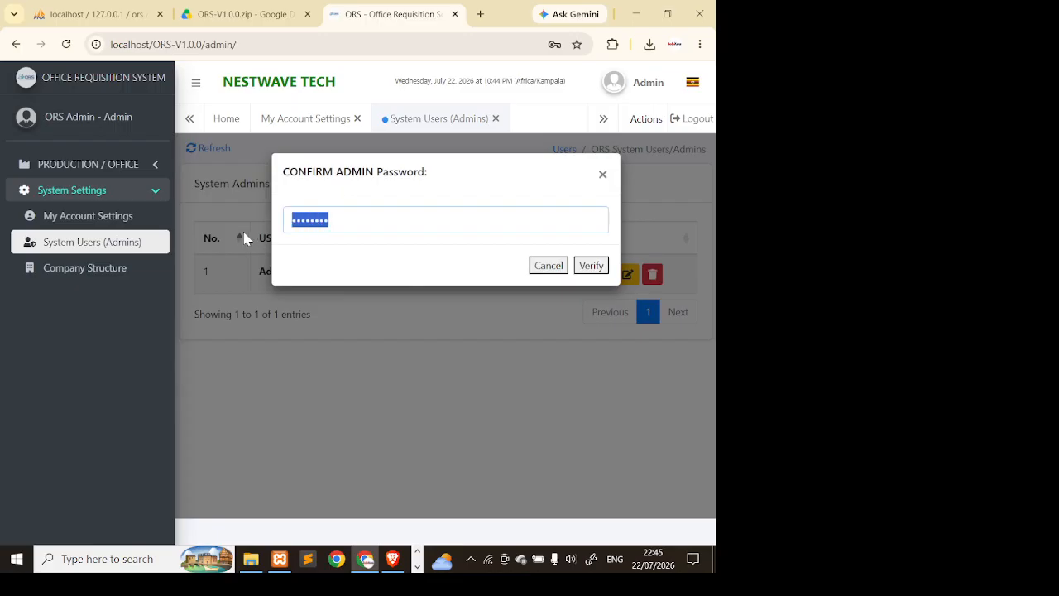
pyautogui.write('a')
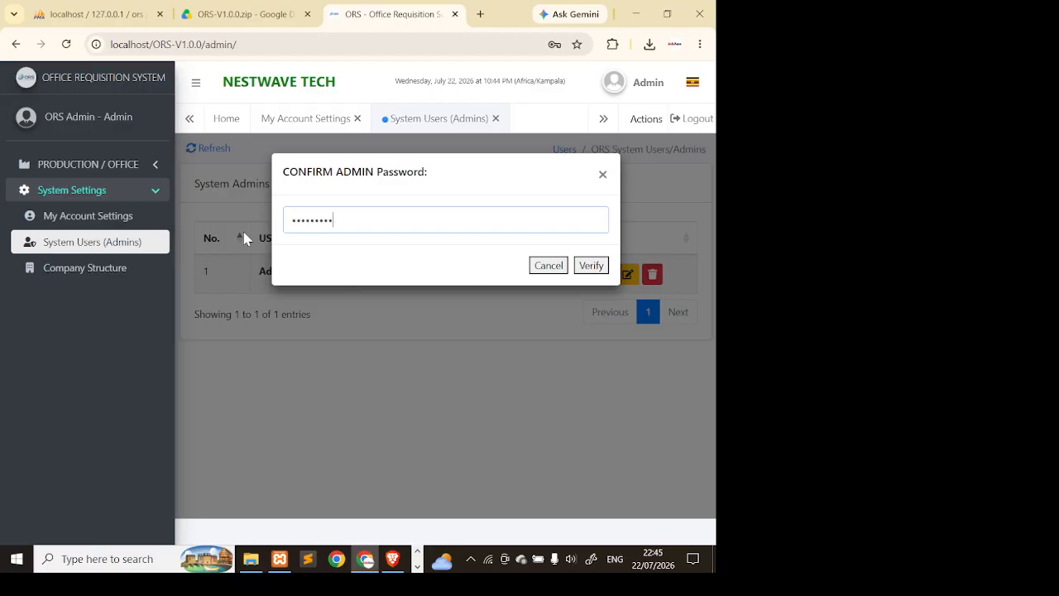
pyautogui.click(603, 266)
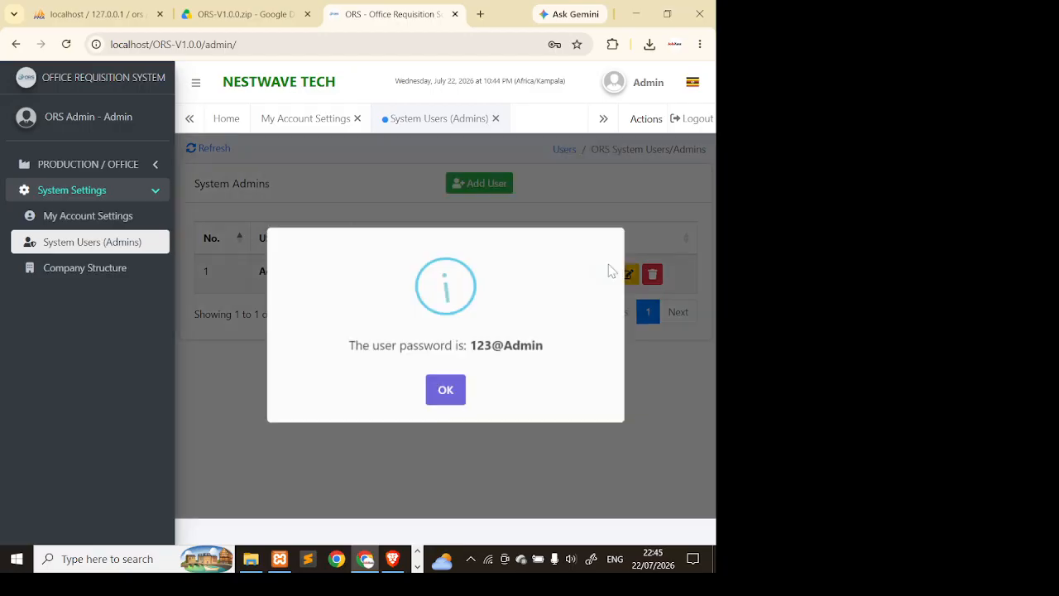
pyautogui.moveTo(441, 346); pyautogui.dragTo(572, 352)
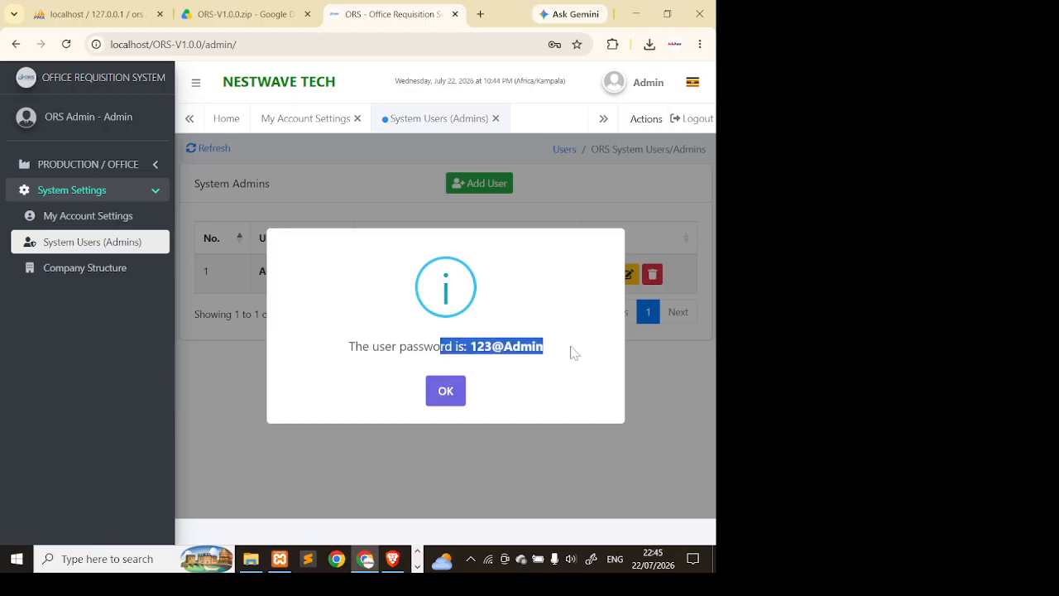
pyautogui.click(449, 392)
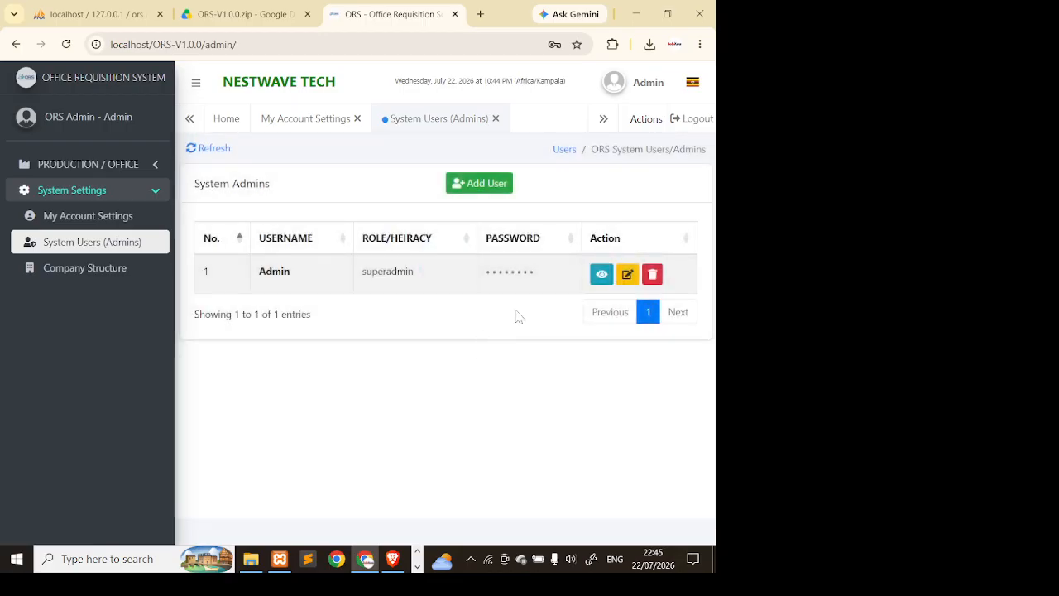
# - Create system user Sample with a password and the Normal/Ordinary role, and save it
pyautogui.click(470, 186)
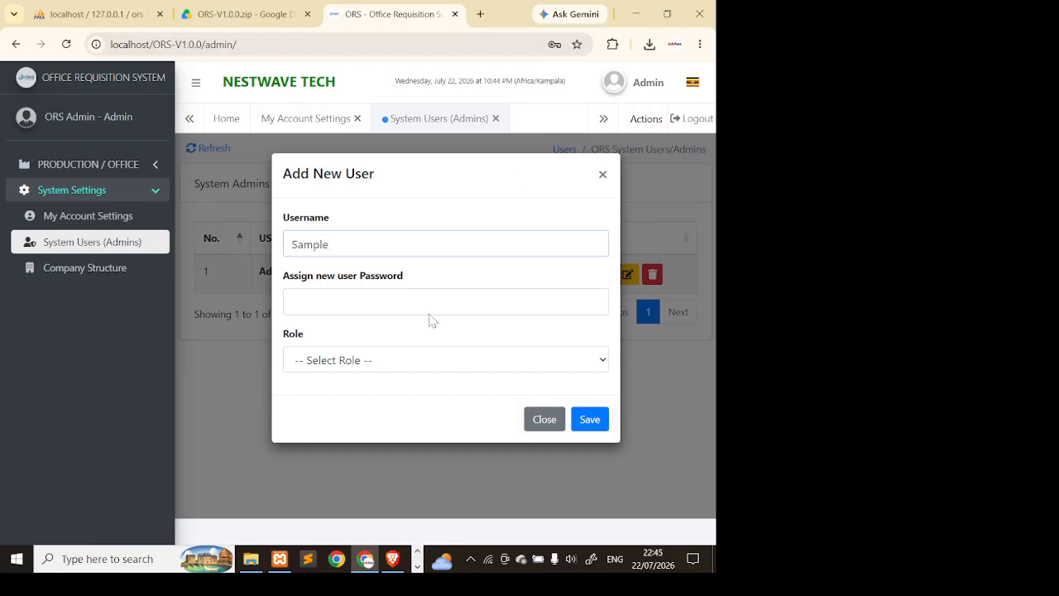
pyautogui.press('Tab')
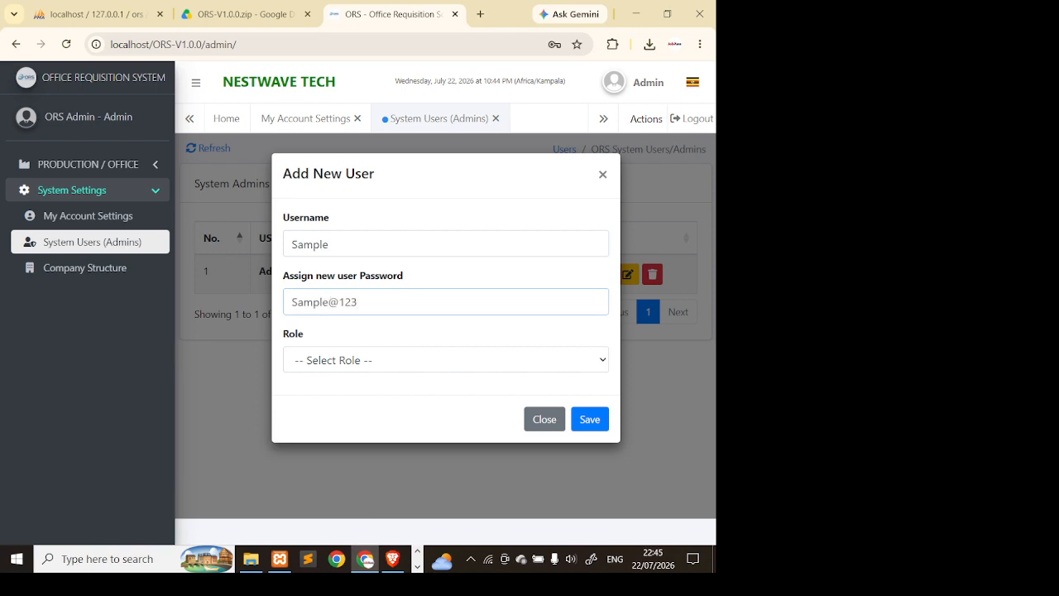
pyautogui.click(403, 359)
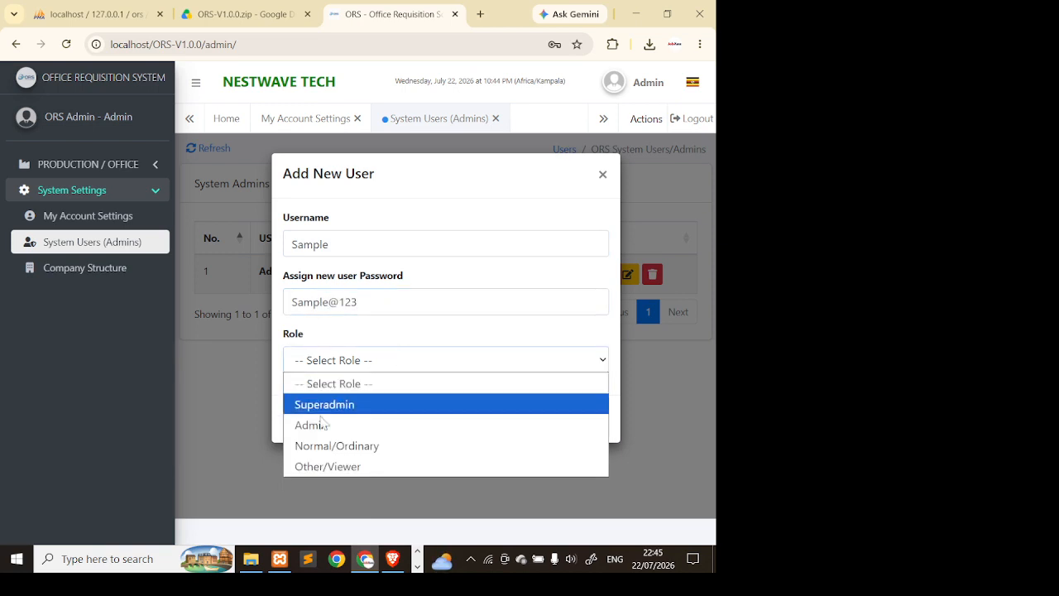
pyautogui.click(383, 447)
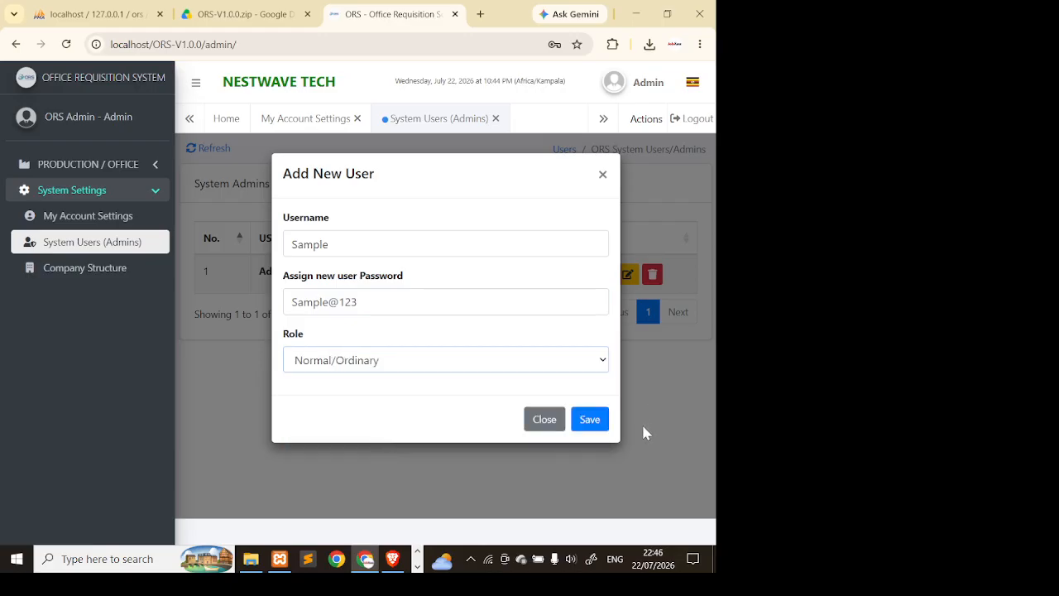
pyautogui.click(589, 419)
pyautogui.click(447, 411)
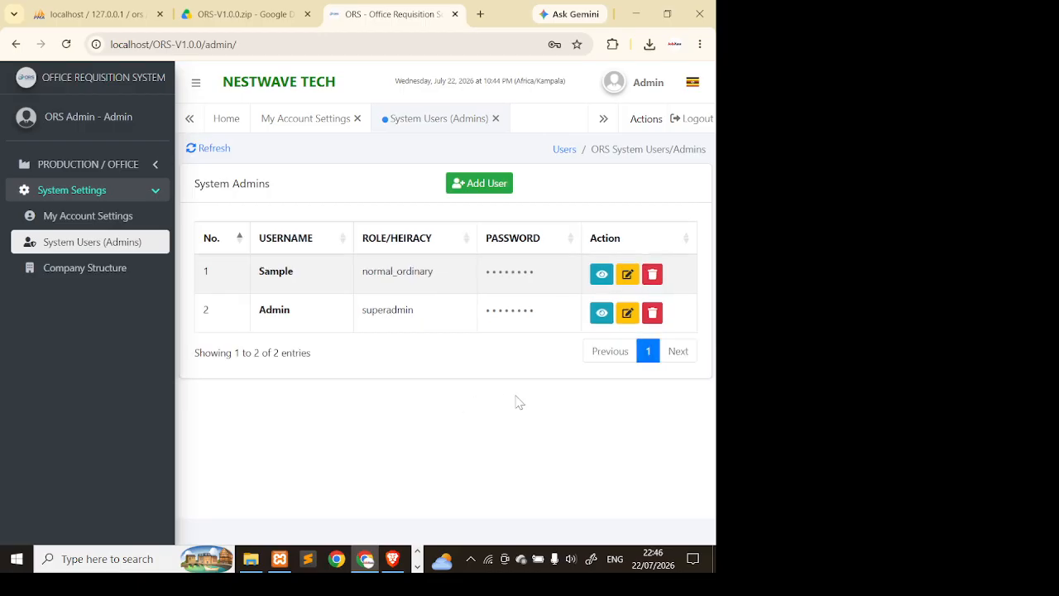
# - Log out of Admin and enter the Sample username and password on the login page
pyautogui.click(691, 120)
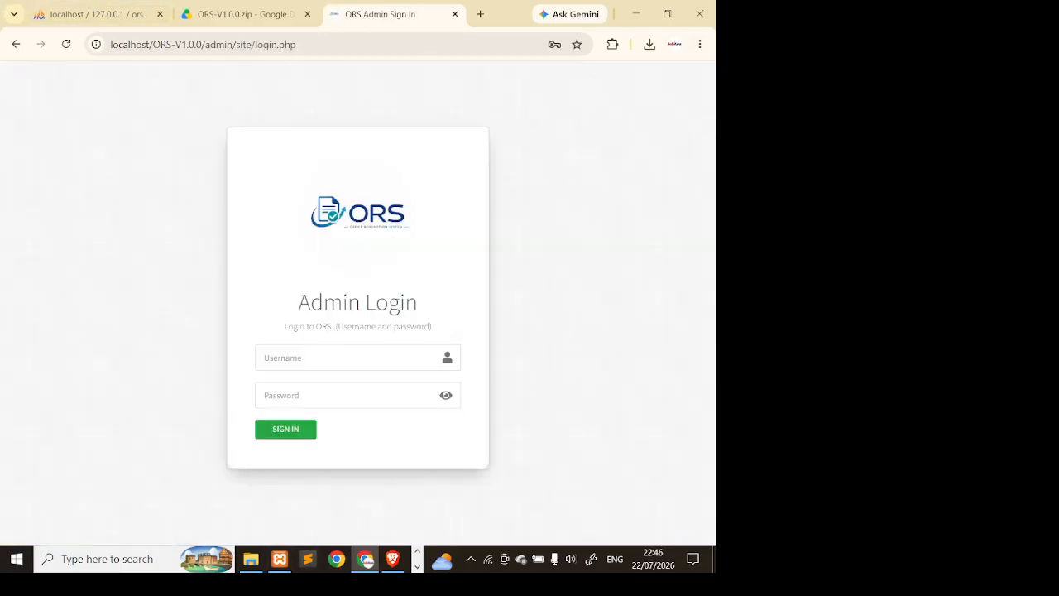
pyautogui.click(358, 357)
pyautogui.write('Sample')
pyautogui.press('Tab')
pyautogui.write('••')
pyautogui.click(445, 398)
# - Sign in as Sample, let Chrome save the login, and enter OTP 000000
pyautogui.click(303, 426)
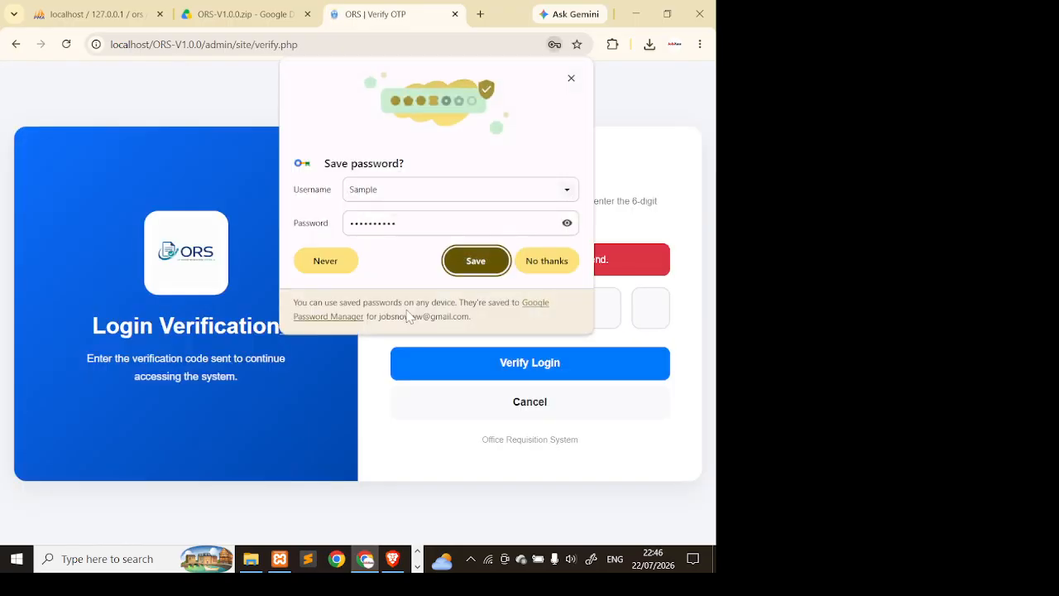
pyautogui.click(472, 263)
pyautogui.write('000000')
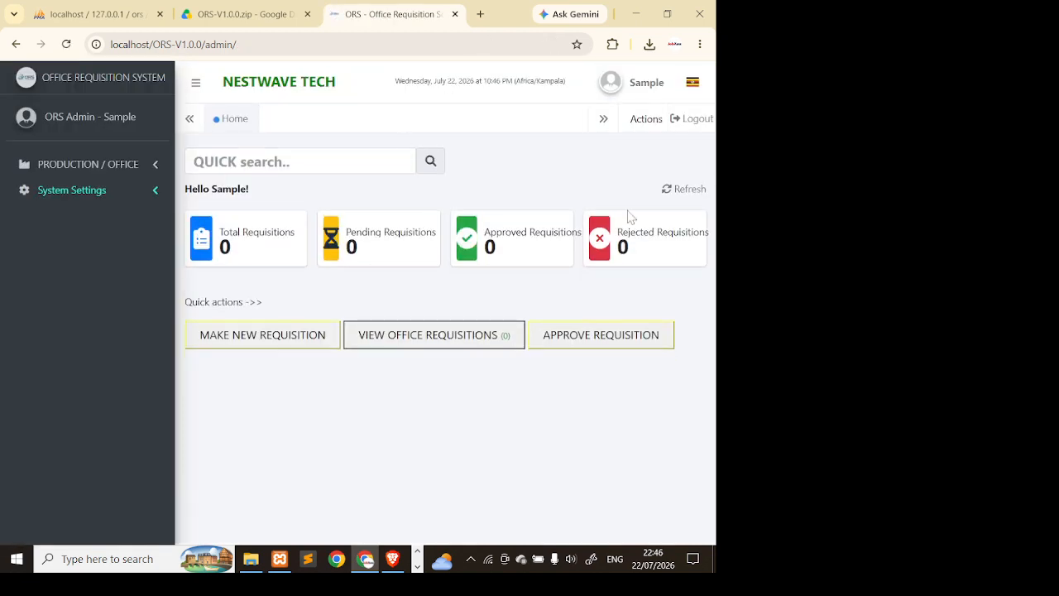
# - Open verify.php from ORS-V1.0.0\admin\site in Sublime Text and scroll through it
pyautogui.click(251, 559)
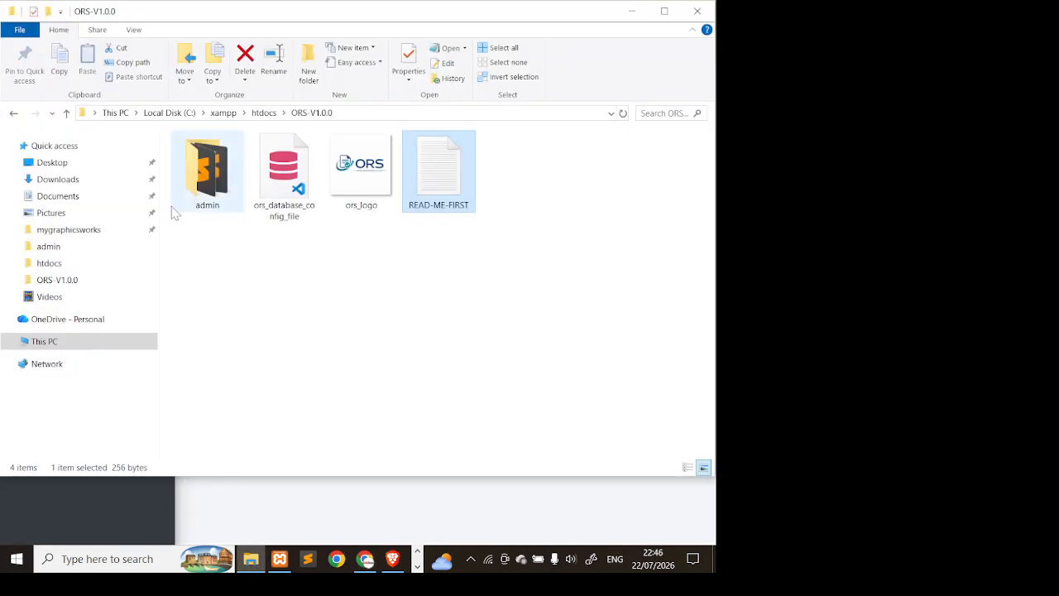
pyautogui.doubleClick(207, 170)
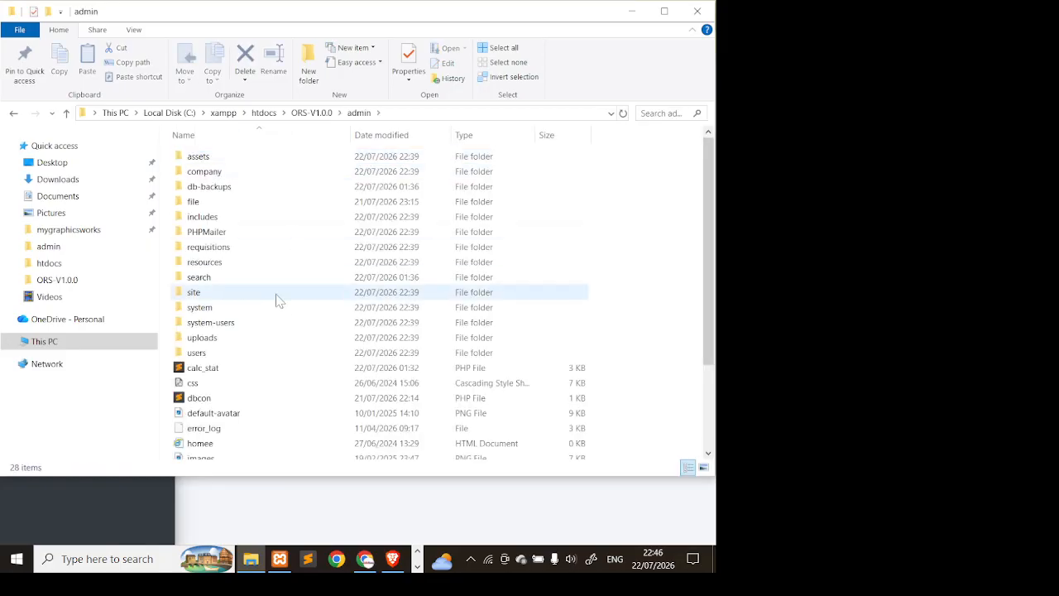
pyautogui.doubleClick(242, 294)
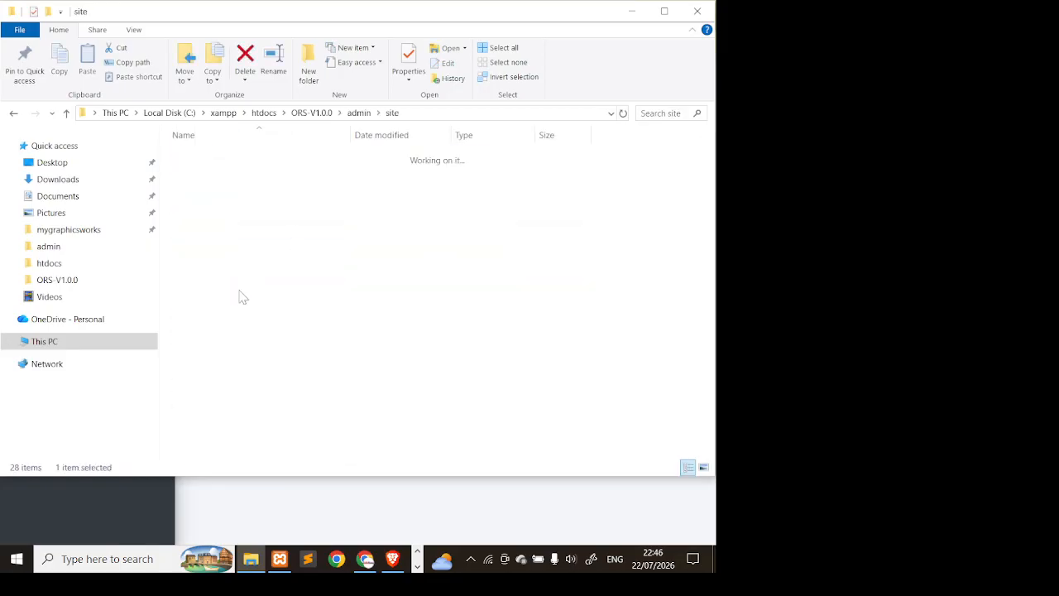
pyautogui.doubleClick(257, 325)
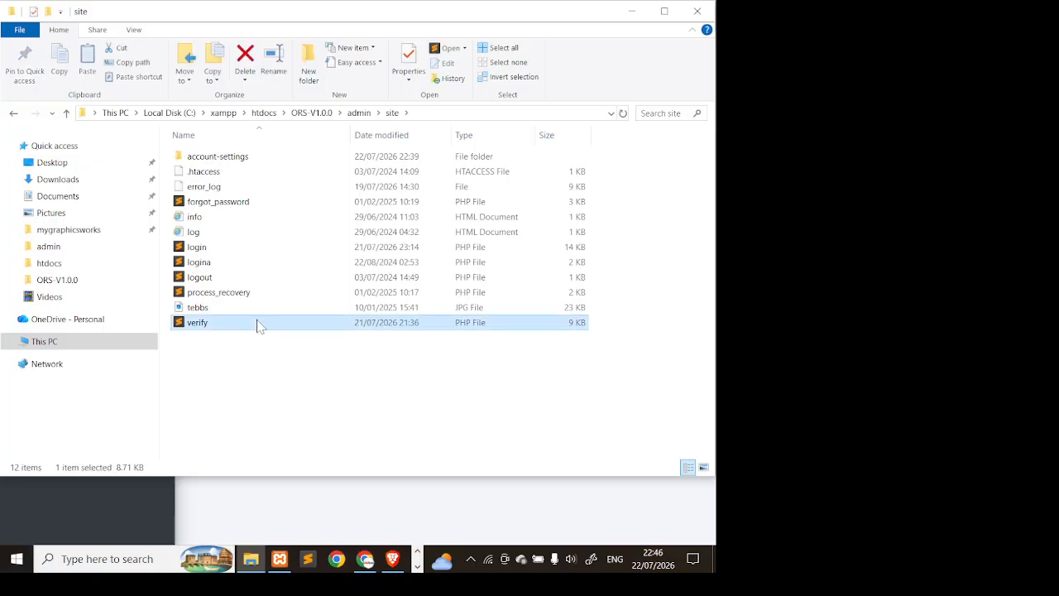
pyautogui.scroll(-2, 488, 247)
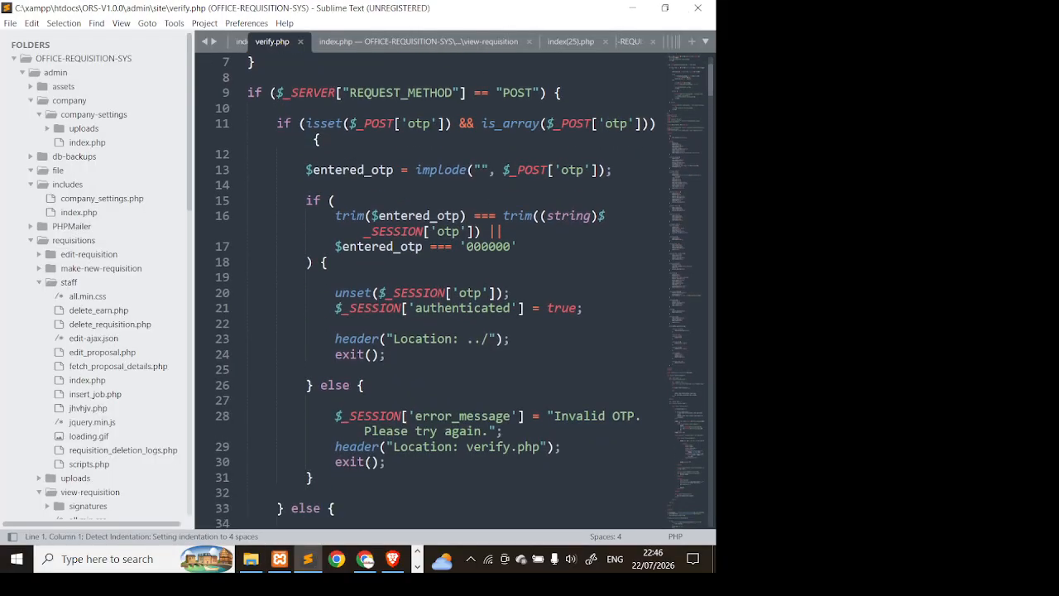
pyautogui.click(488, 247)
pyautogui.scroll(-2, 489, 246)
pyautogui.click(488, 262)
pyautogui.scroll(-4, 488, 262)
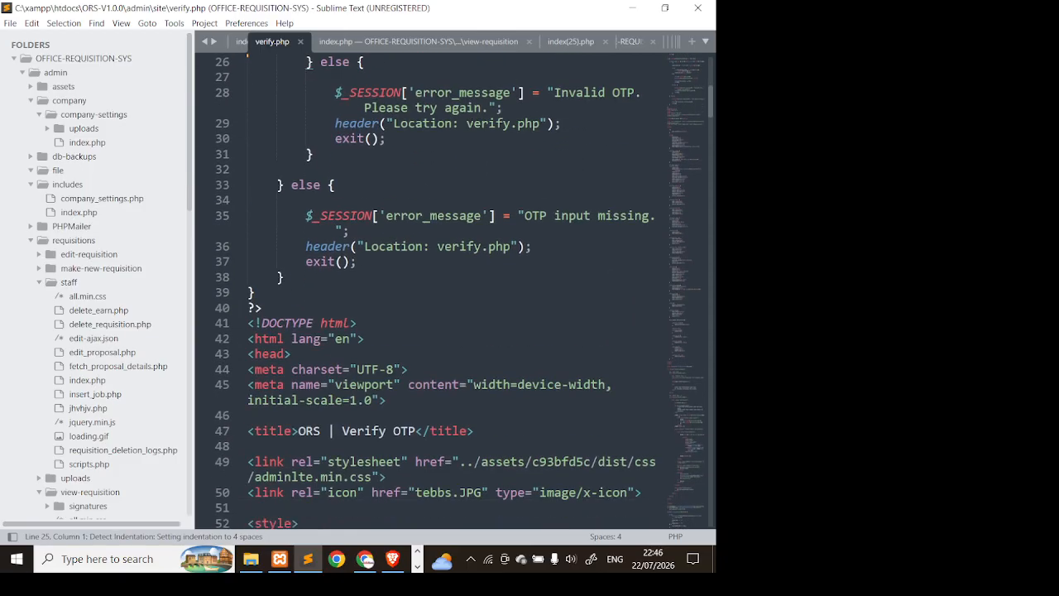
pyautogui.scroll(8, 488, 261)
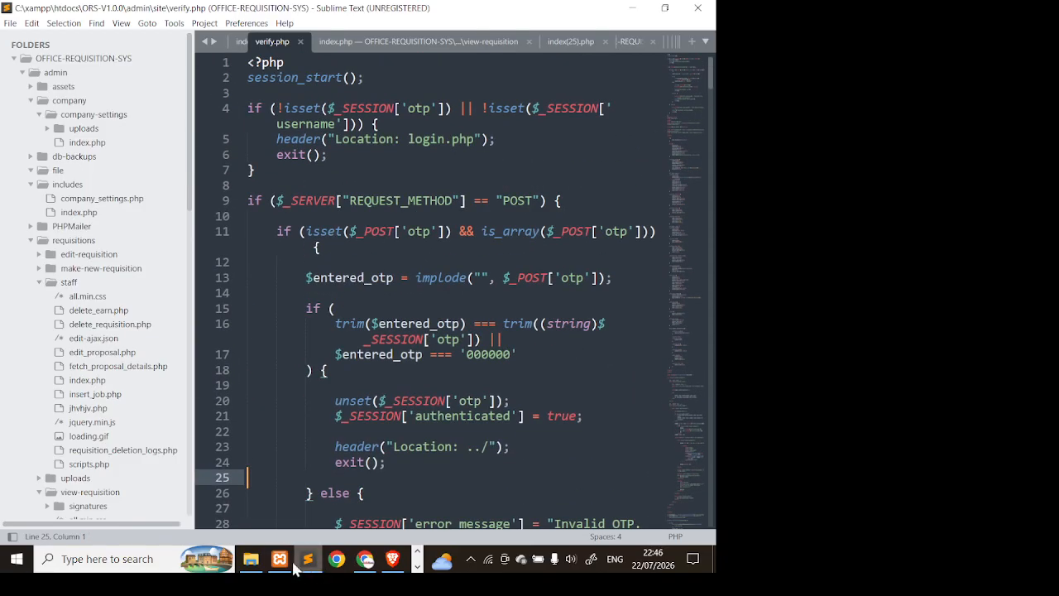
# - Open login.php and inspect its blank mail host, username, password, sender and recipient settings
pyautogui.click(251, 559)
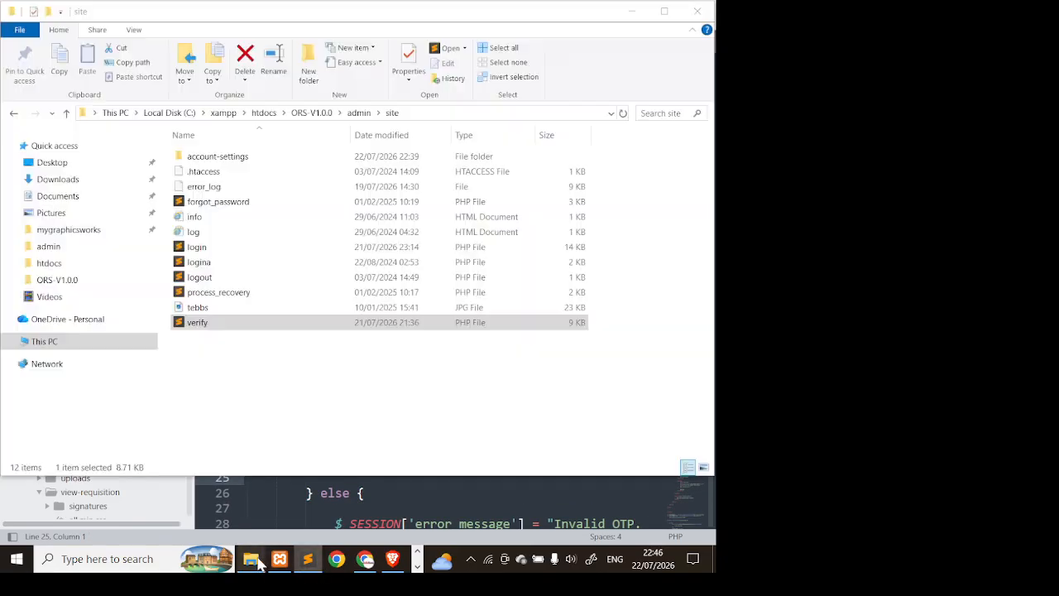
pyautogui.doubleClick(285, 249)
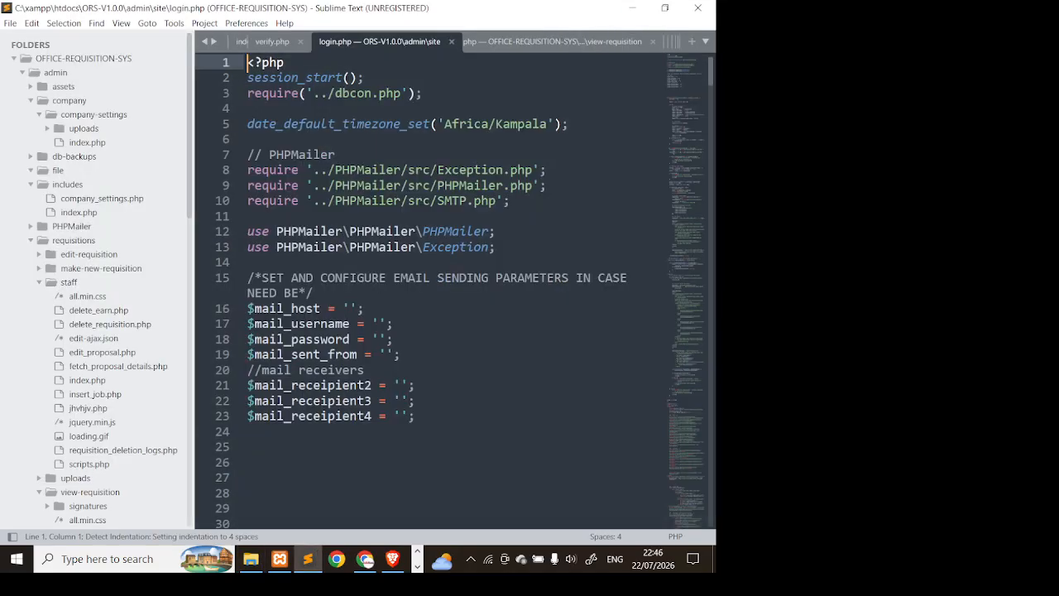
pyautogui.click(285, 279)
pyautogui.scroll(-2, 285, 278)
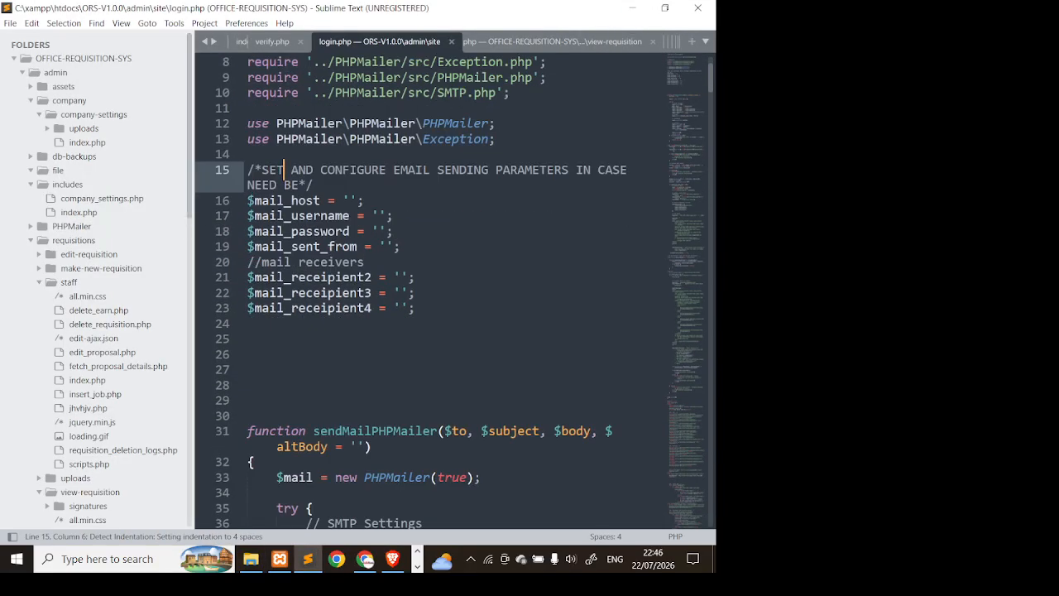
pyautogui.moveTo(341, 170); pyautogui.dragTo(593, 170)
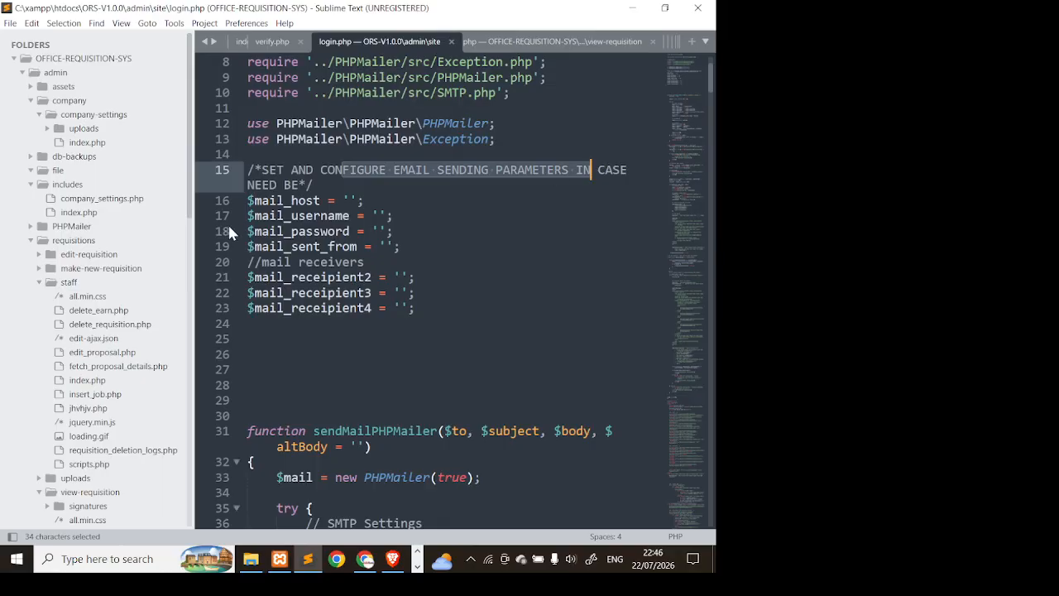
pyautogui.click(307, 201)
pyautogui.click(349, 200)
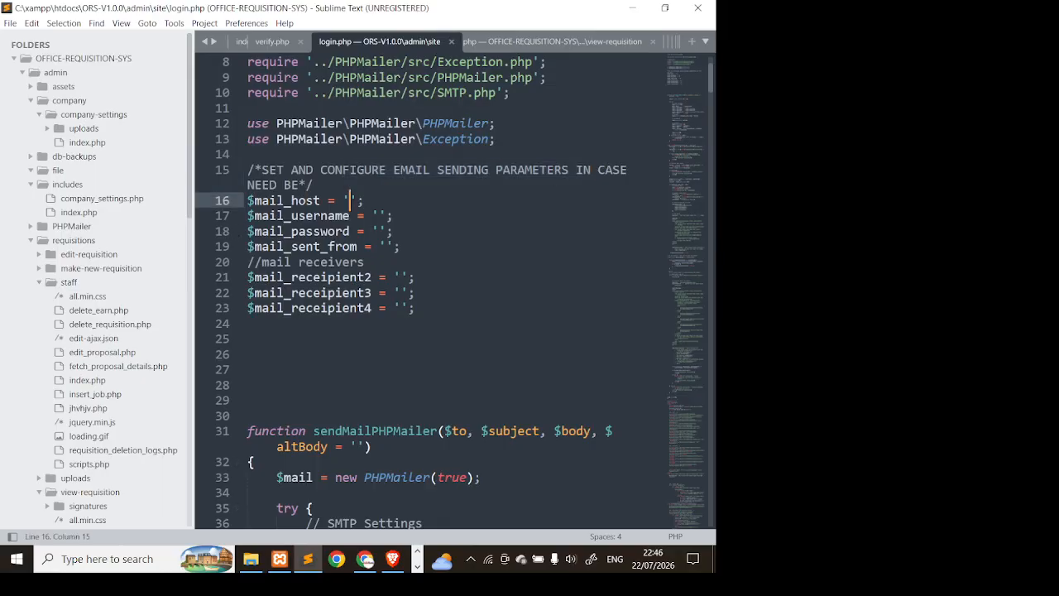
pyautogui.click(373, 215)
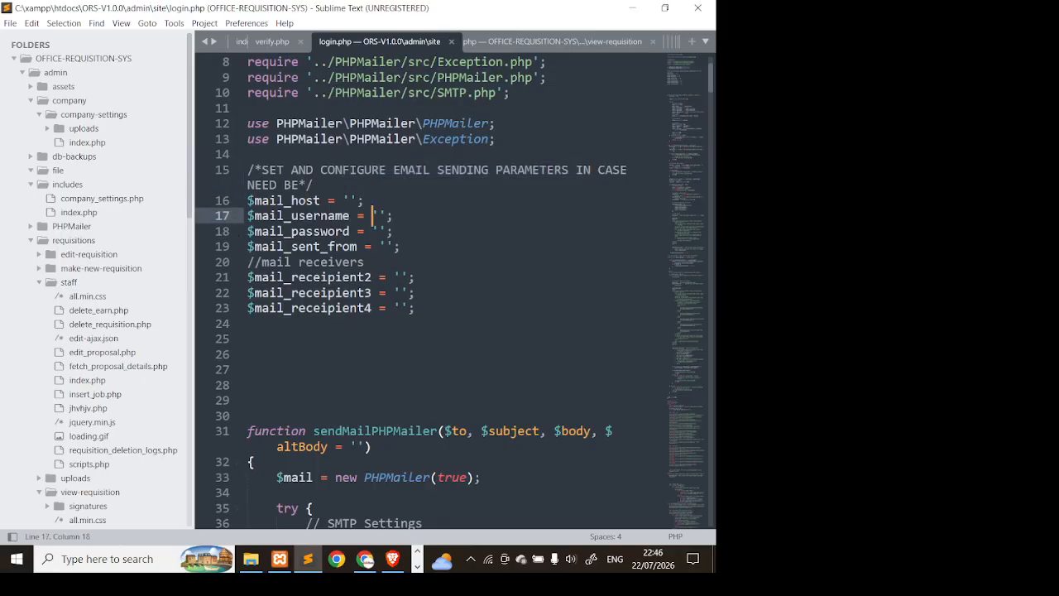
pyautogui.click(387, 232)
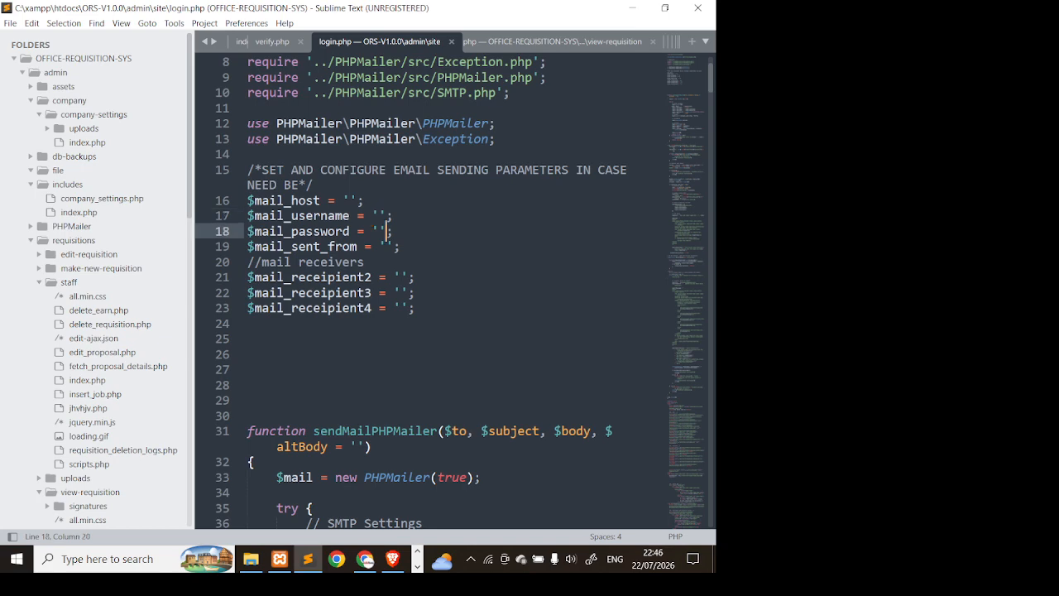
pyautogui.click(394, 247)
pyautogui.click(408, 279)
# - Scroll through login.php's OTP email code, then return to the ORS dashboard
pyautogui.scroll(-2, 408, 278)
pyautogui.scroll(-7, 453, 290)
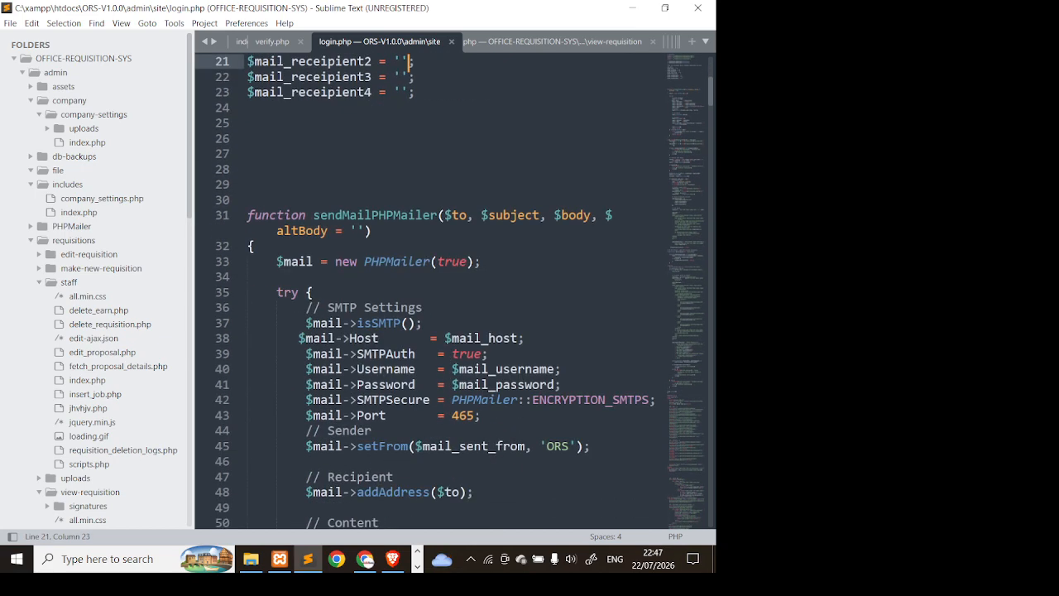
pyautogui.scroll(6, 453, 290)
pyautogui.scroll(-9, 453, 289)
pyautogui.scroll(-3, 453, 290)
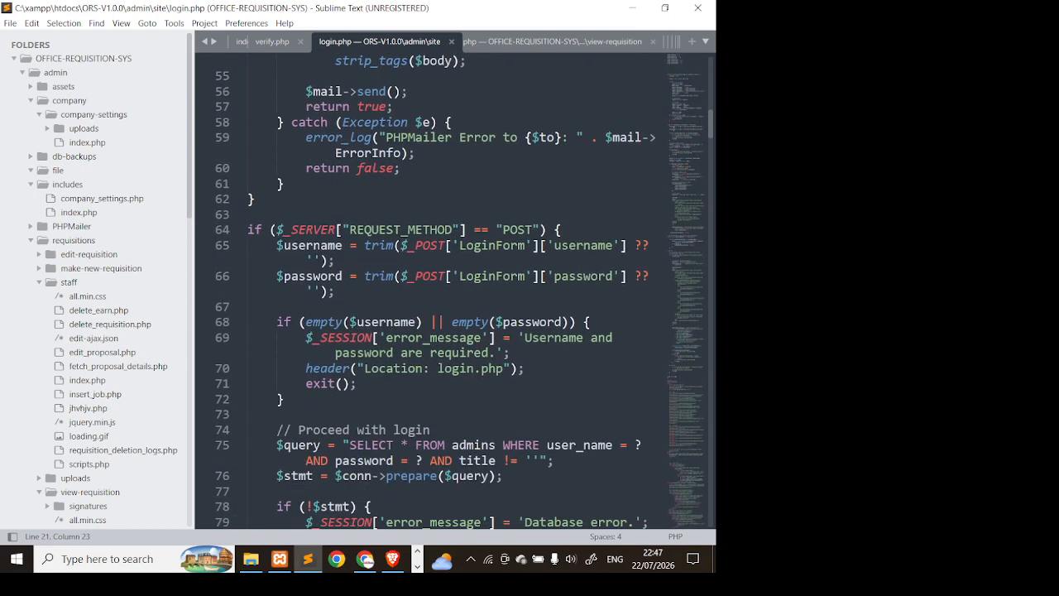
pyautogui.click(453, 307)
pyautogui.scroll(-16, 453, 307)
pyautogui.scroll(-1, 454, 307)
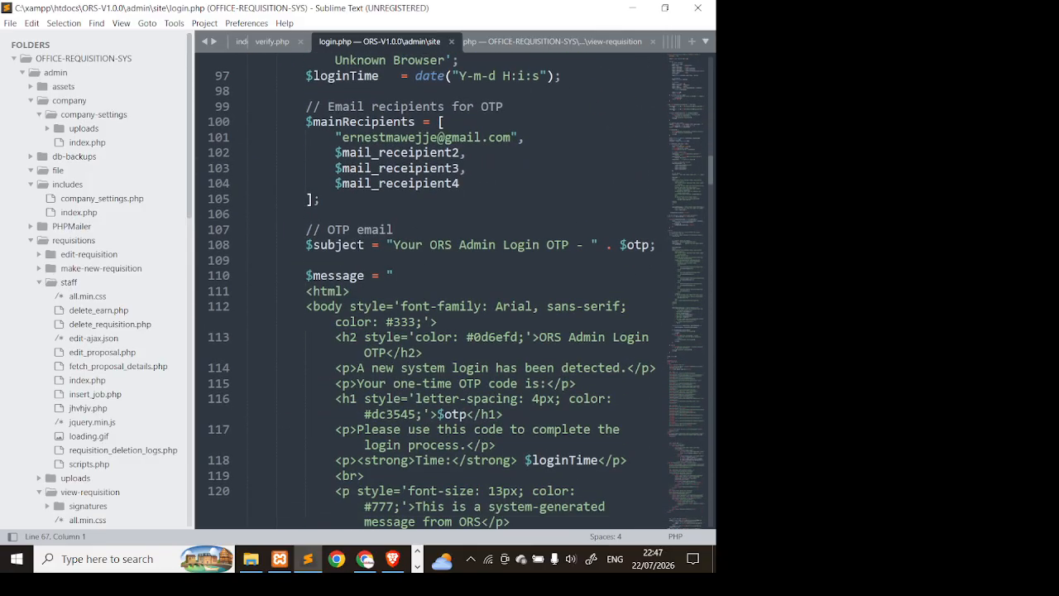
pyautogui.click(365, 559)
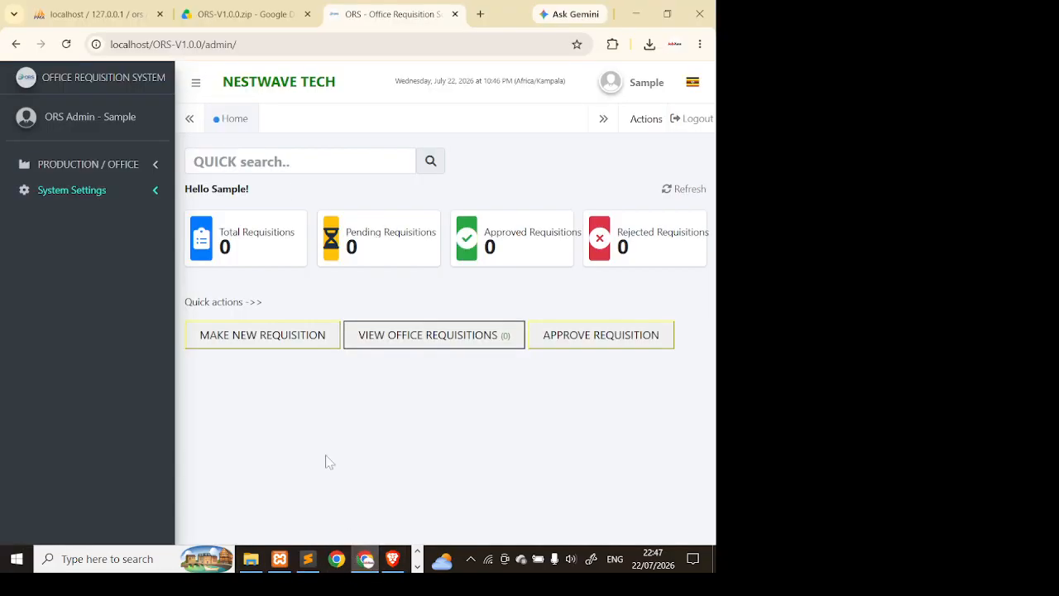
# - View the system users list, then log out of the Sample account
pyautogui.click(107, 199)
pyautogui.click(131, 243)
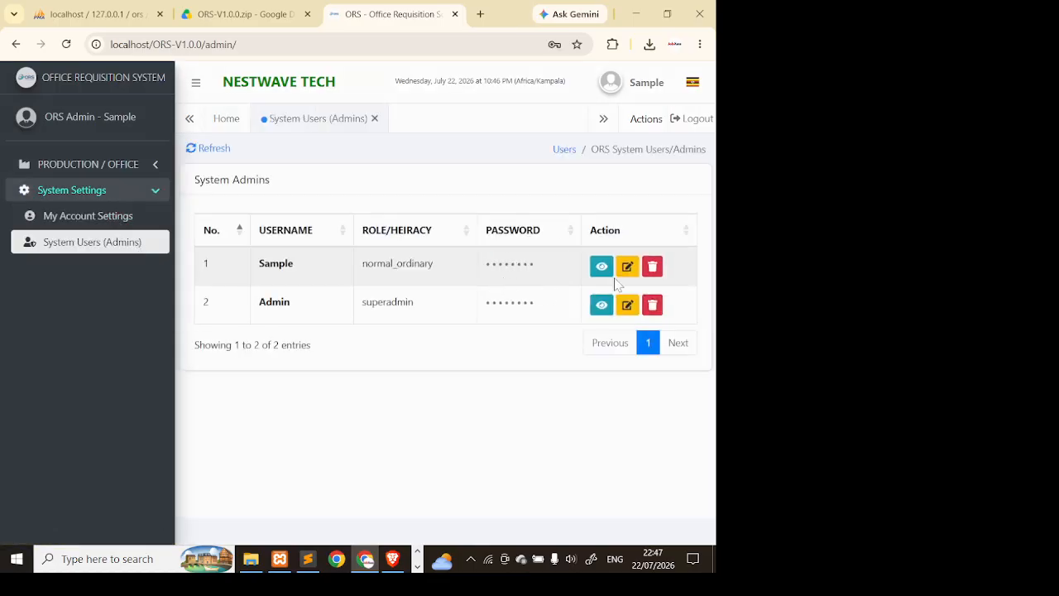
pyautogui.click(642, 89)
pyautogui.click(642, 96)
pyautogui.click(709, 131)
# - Try a saved login for the username, then cancel the Windows PIN prompt and suggestions
pyautogui.click(352, 357)
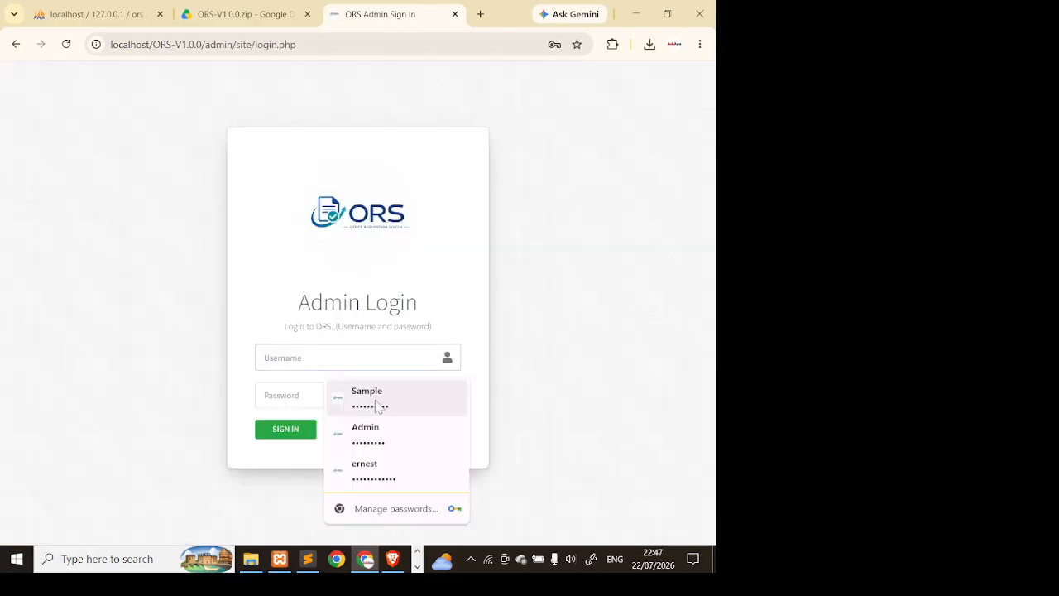
pyautogui.click(402, 478)
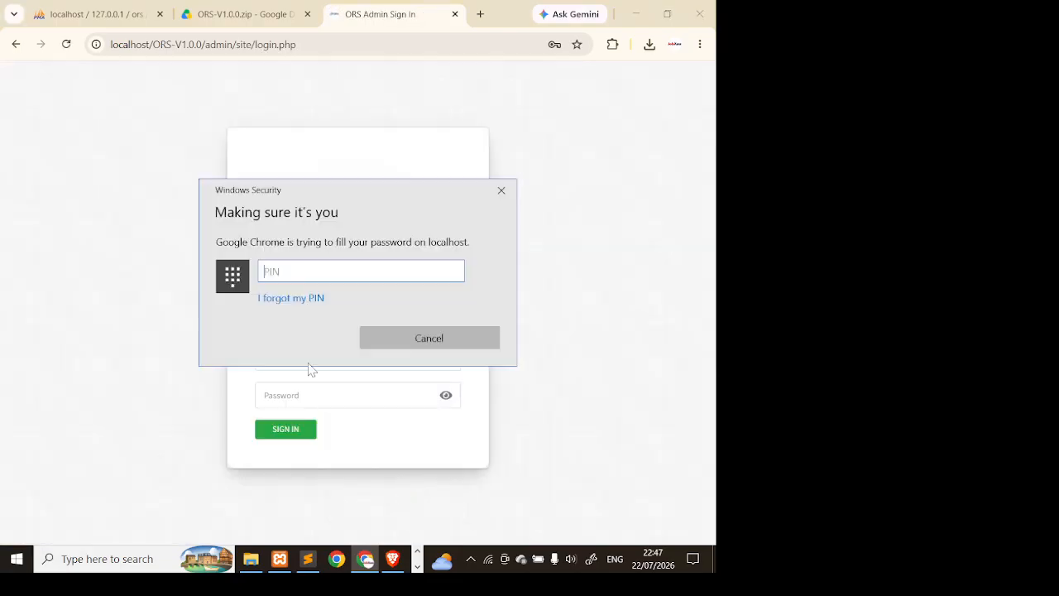
pyautogui.click(421, 338)
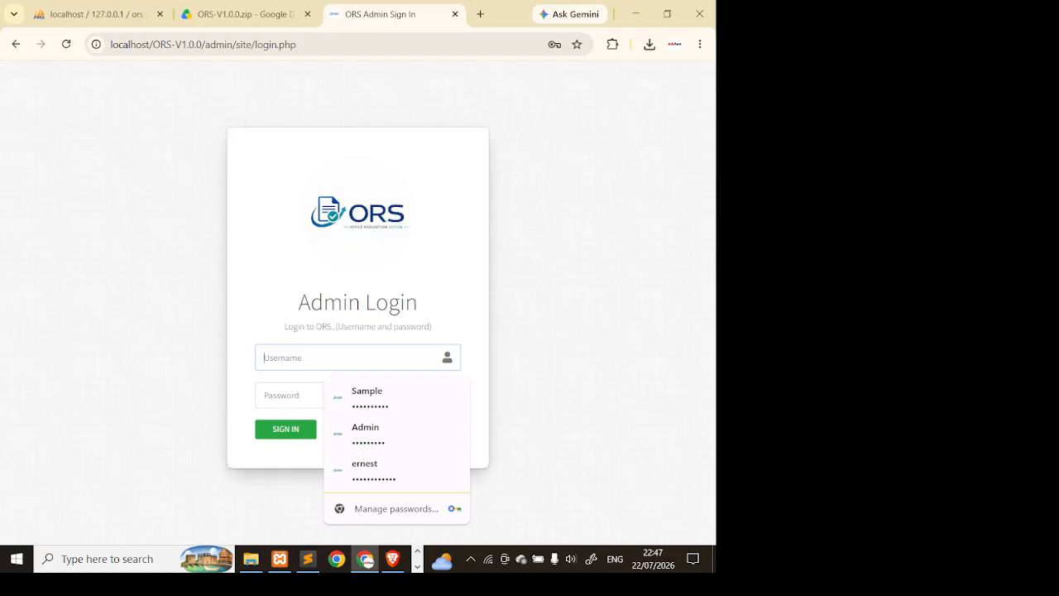
pyautogui.click(395, 435)
pyautogui.click(365, 358)
pyautogui.click(397, 432)
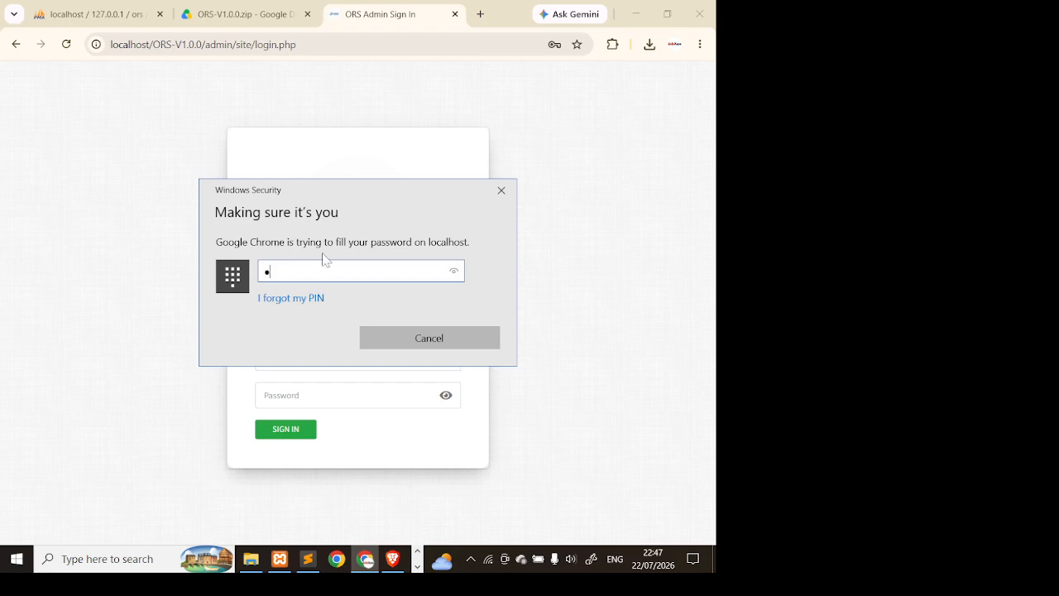
pyautogui.write('•')
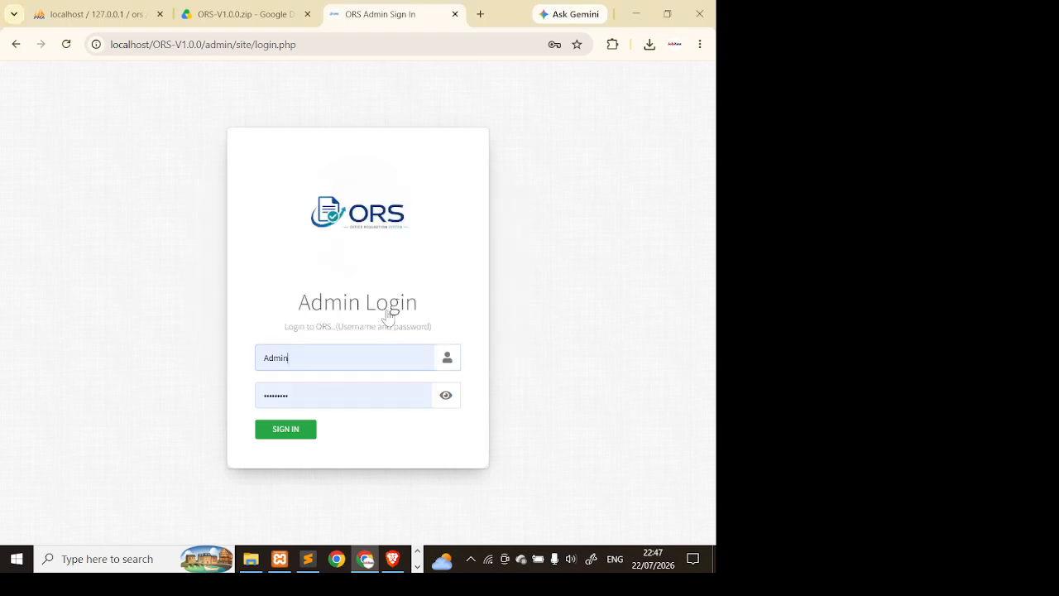
pyautogui.click(292, 437)
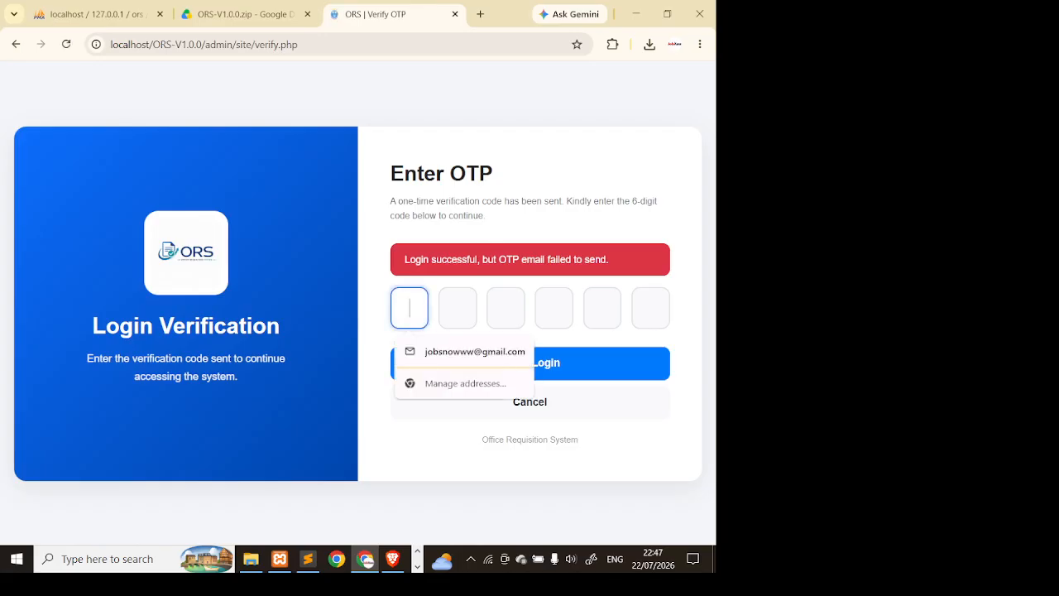
pyautogui.write('000000')
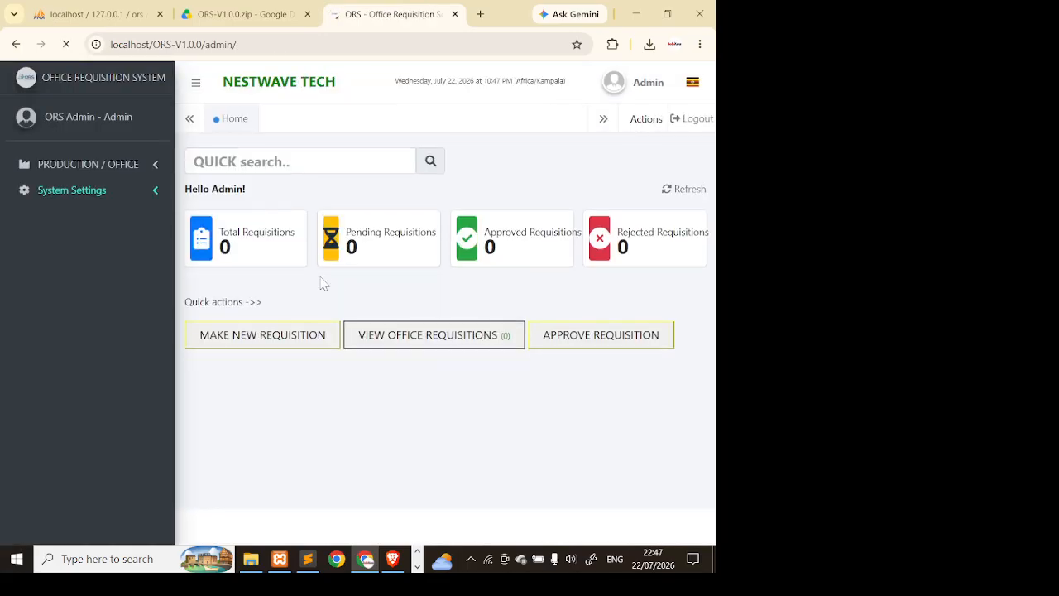
# - Browse the System Users, Company Structure and Reset System pages, then reload the Home dashboard
pyautogui.click(98, 199)
pyautogui.click(134, 242)
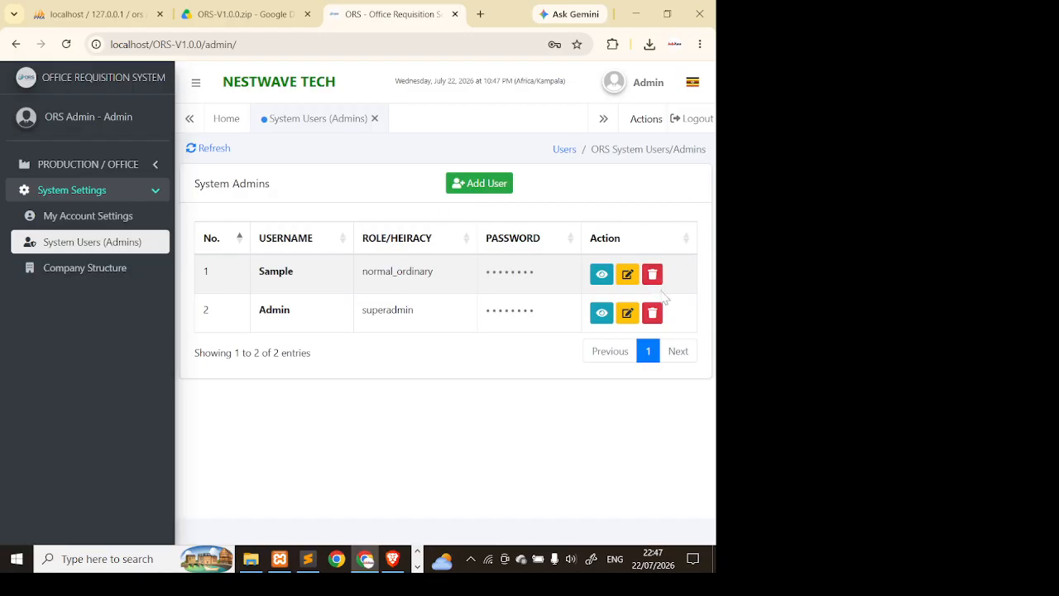
pyautogui.click(649, 83)
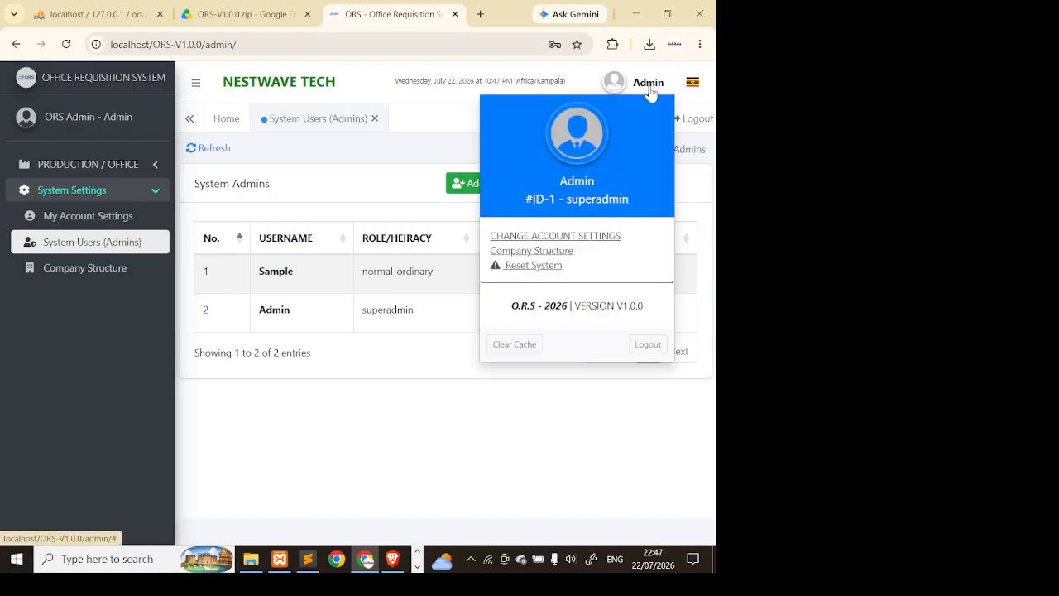
pyautogui.click(562, 251)
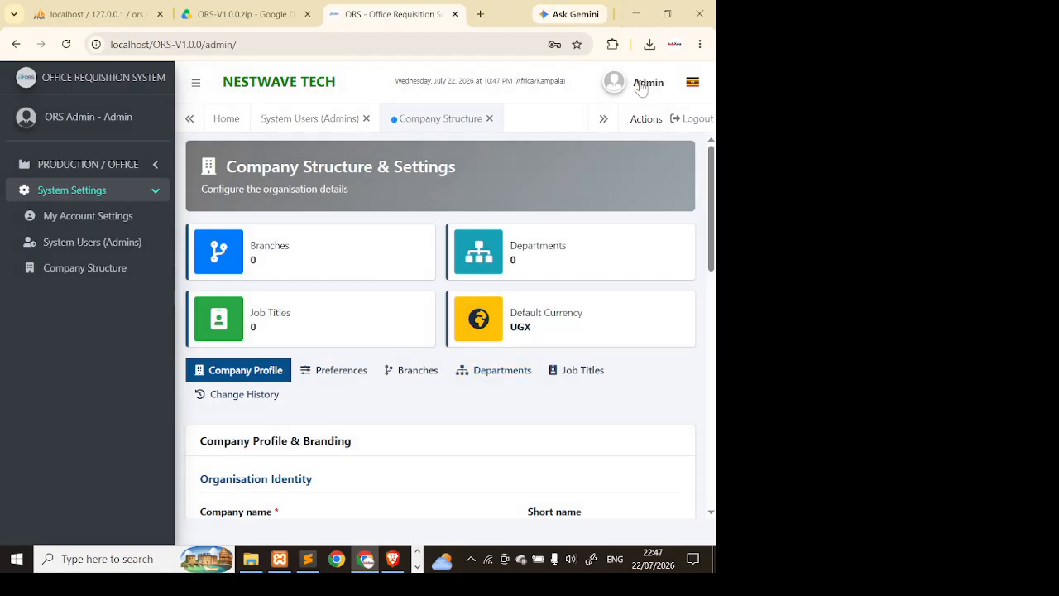
pyautogui.click(633, 83)
pyautogui.click(539, 265)
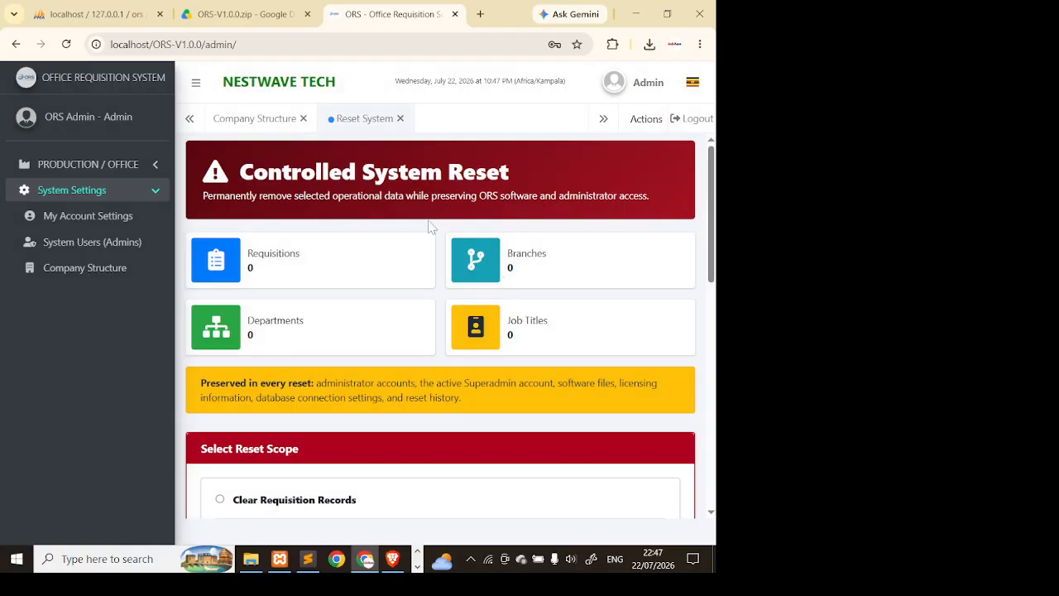
pyautogui.click(66, 44)
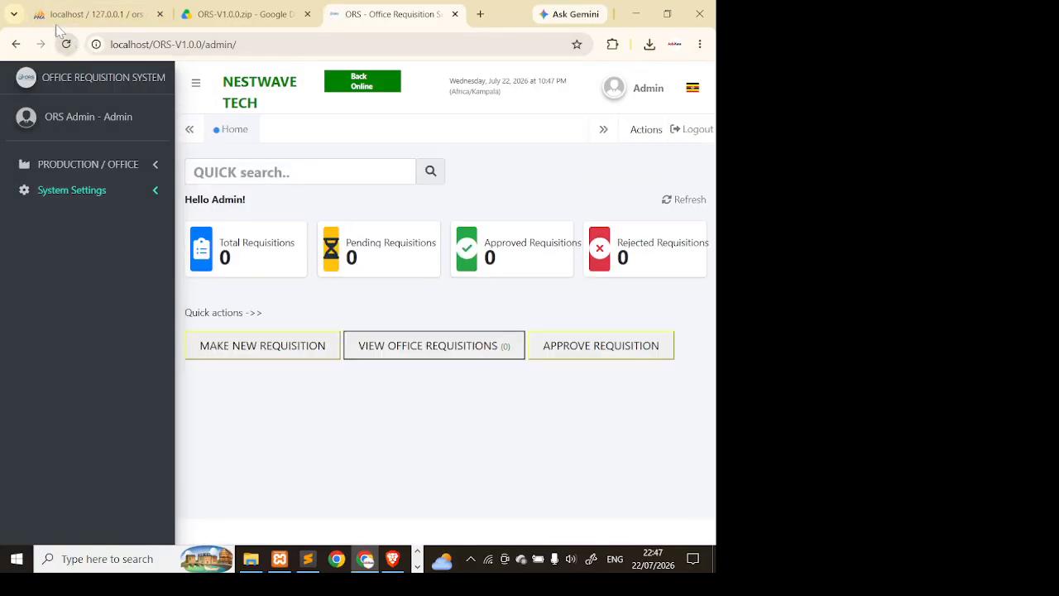
pyautogui.click(142, 197)
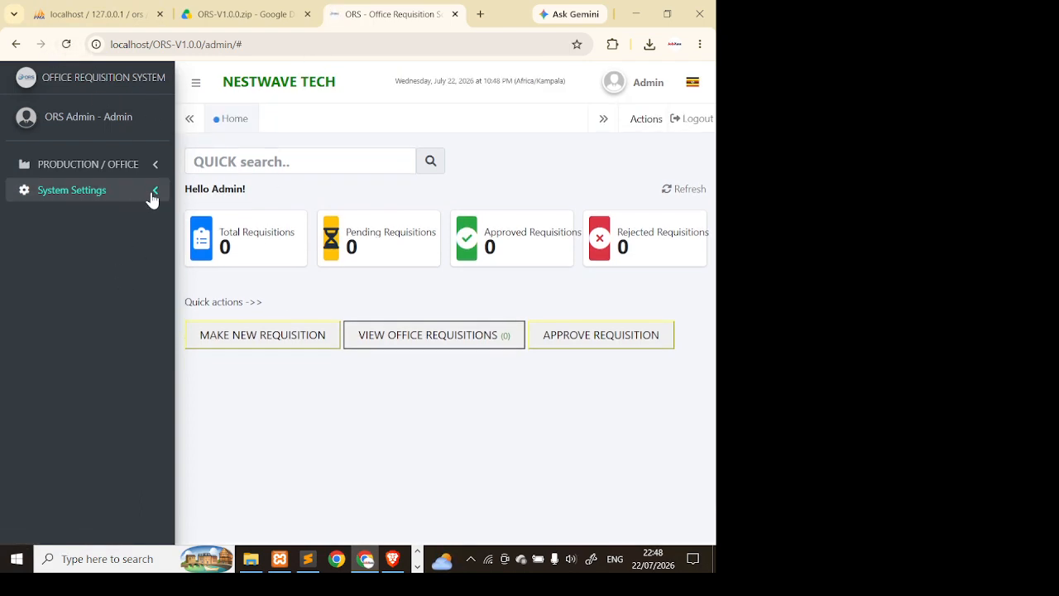
# - Open the PRODUCTION / OFFICE requisitions list and try the By Month and Custom Date Range filters
pyautogui.click(133, 170)
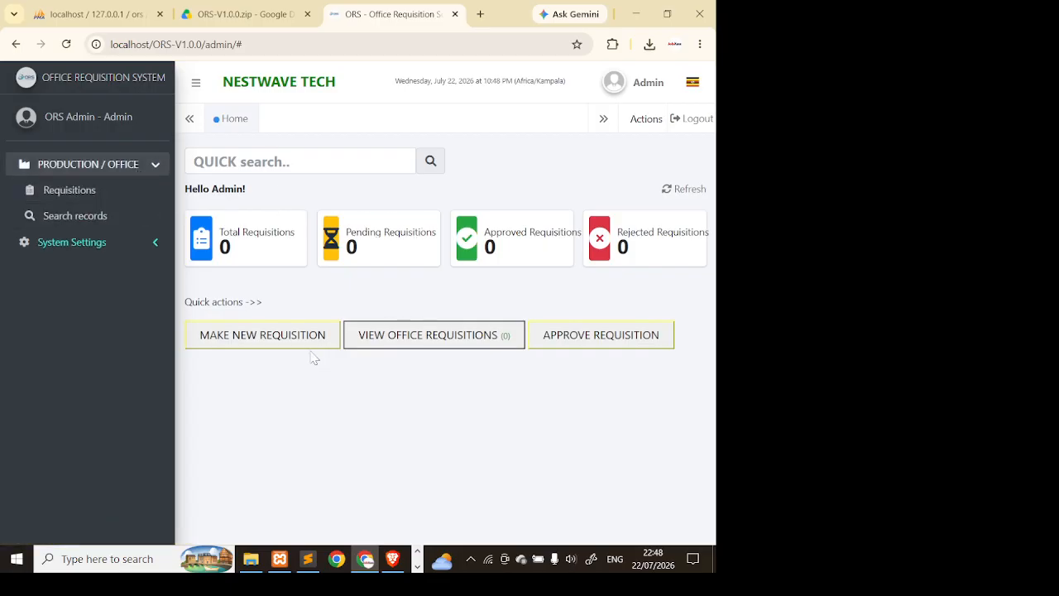
pyautogui.click(112, 192)
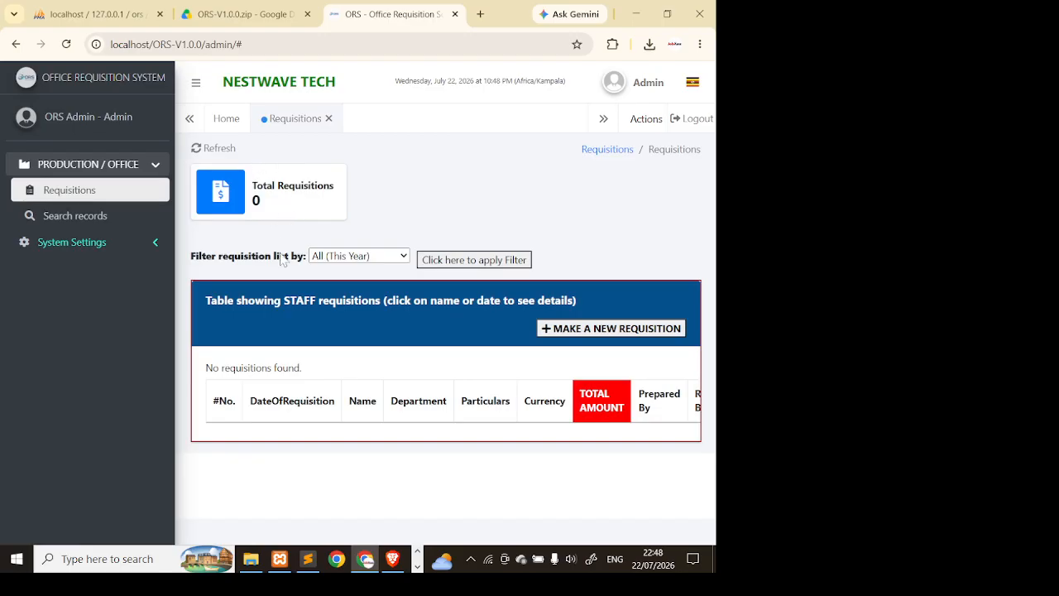
pyautogui.click(369, 256)
pyautogui.click(370, 291)
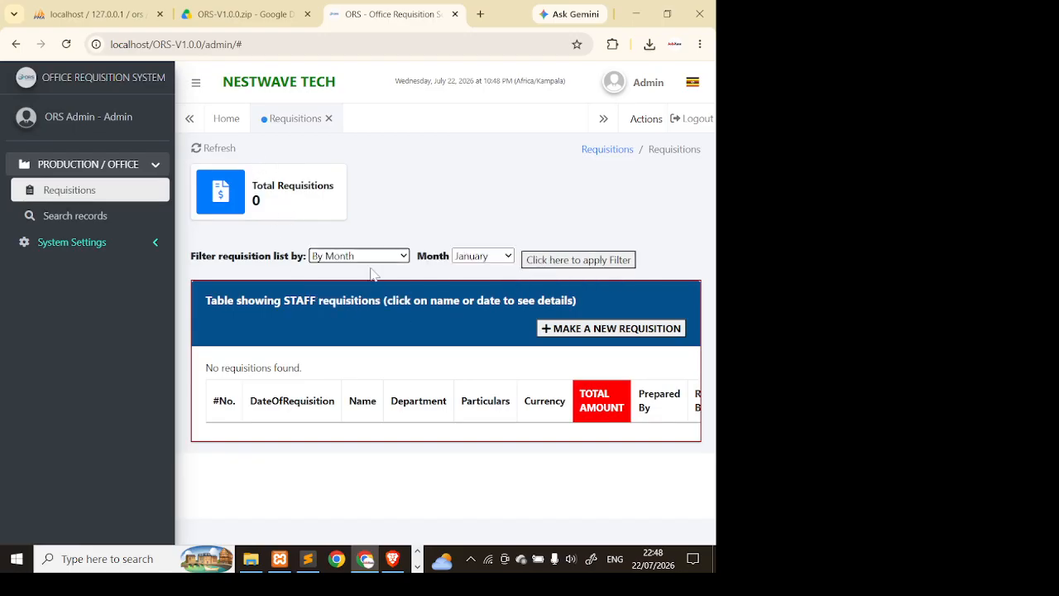
pyautogui.click(372, 259)
pyautogui.click(384, 309)
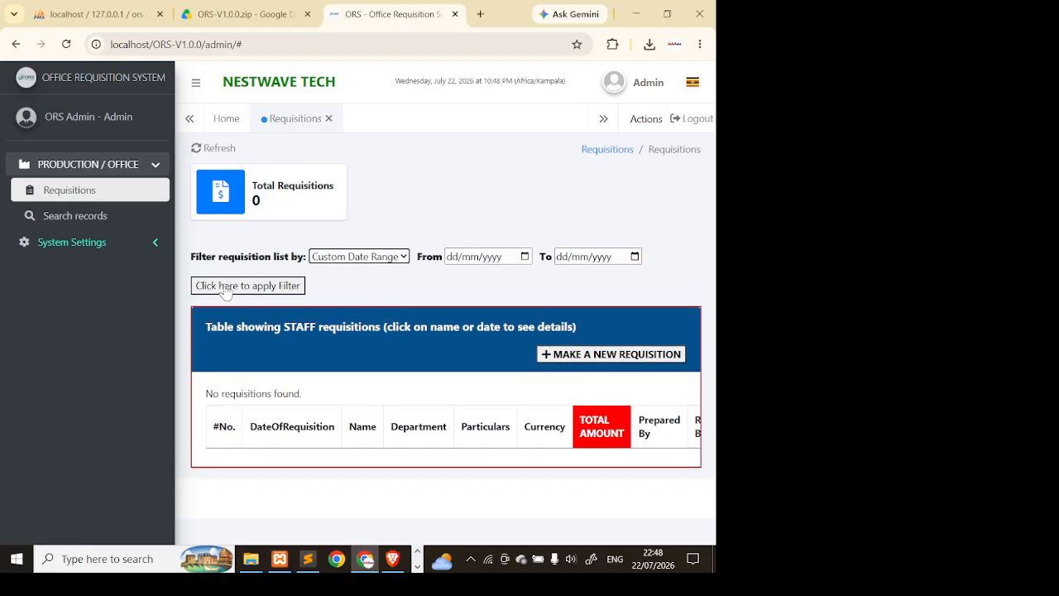
# - Collapse the sidebar and start a new requisition form
pyautogui.click(196, 83)
pyautogui.moveTo(56, 97)
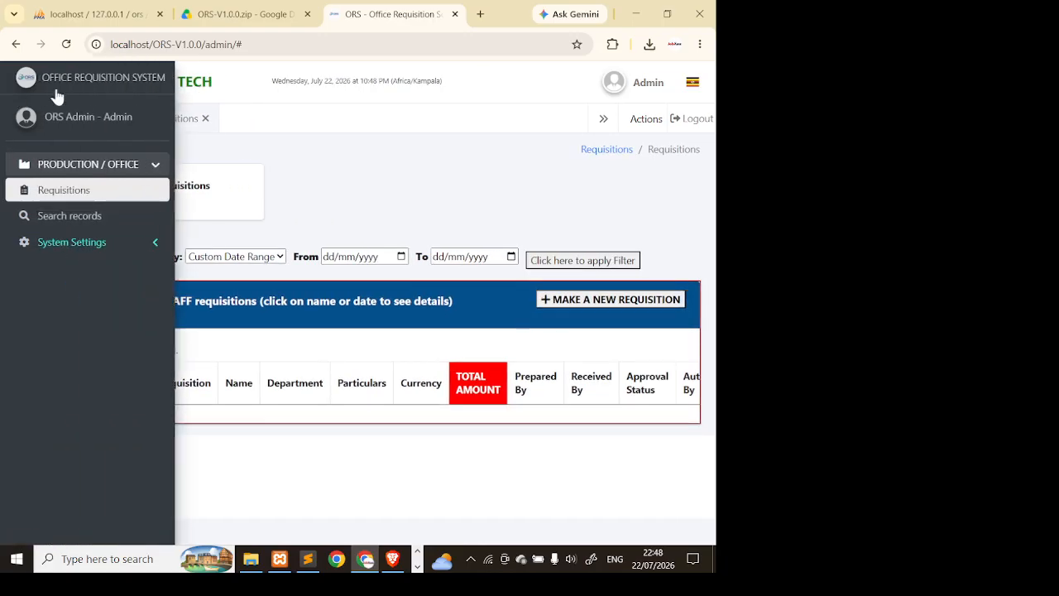
pyautogui.click(74, 82)
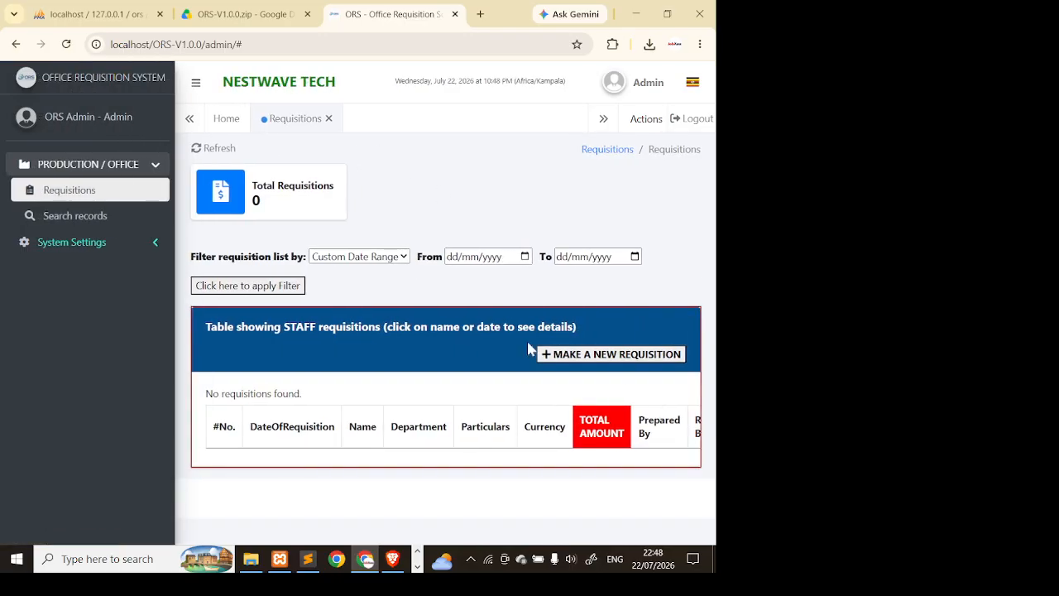
pyautogui.click(196, 82)
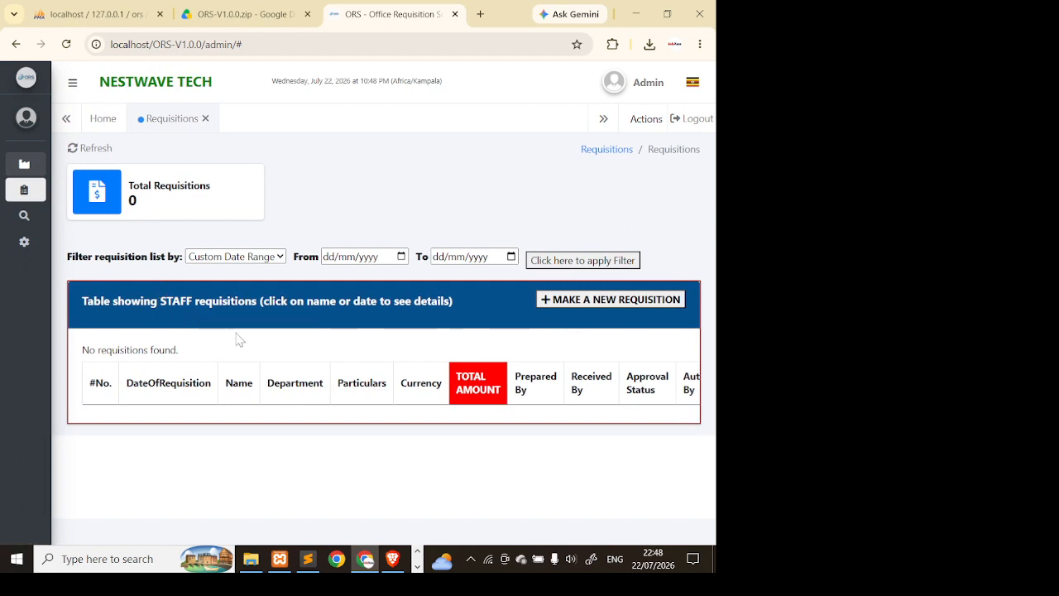
pyautogui.click(545, 301)
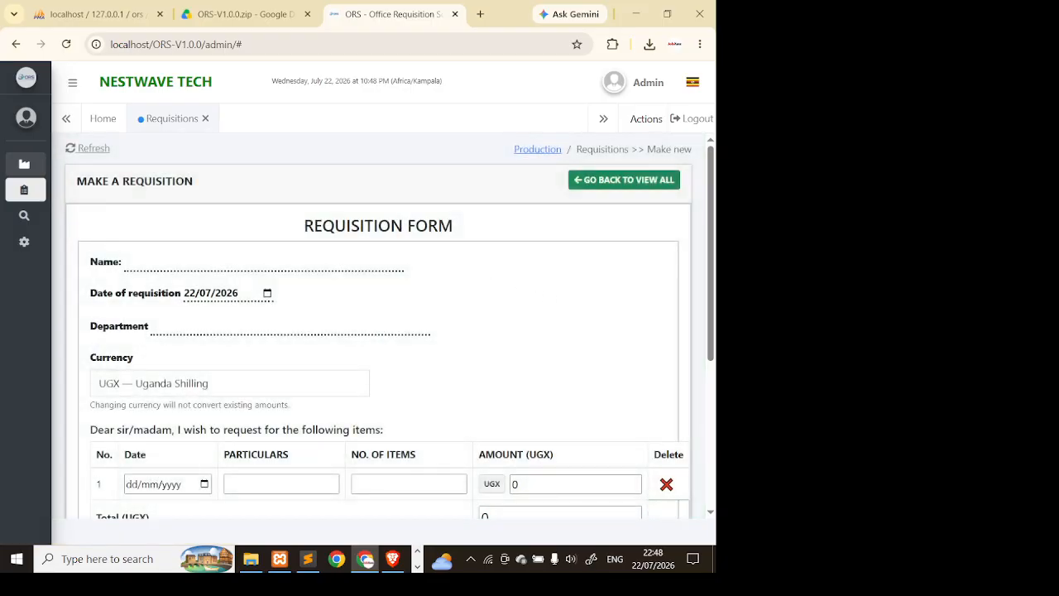
# - Enter Sample as the requisition name and FINANCE as the department
pyautogui.click(248, 261)
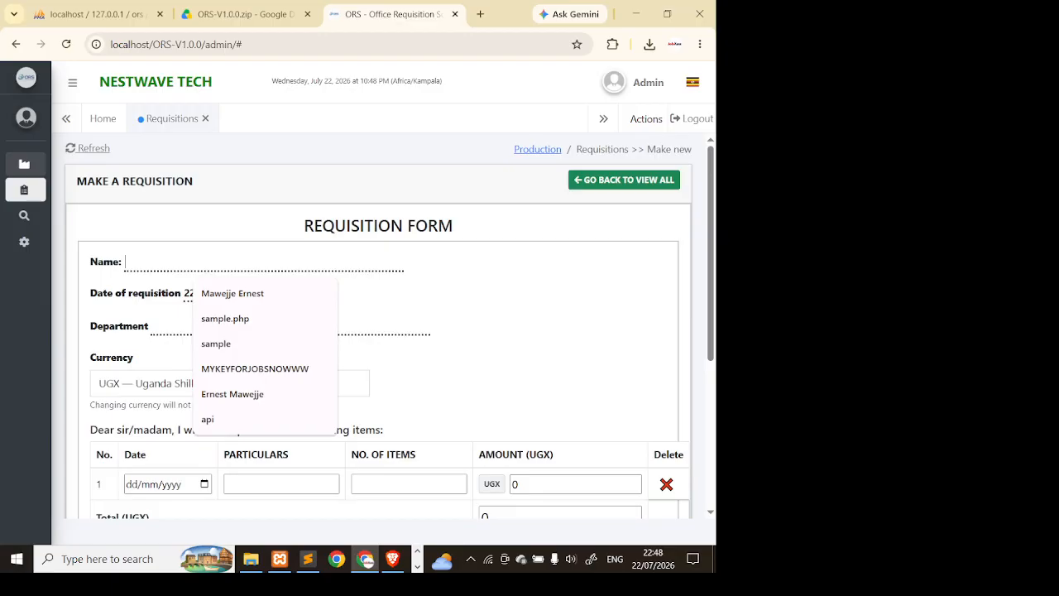
pyautogui.write('Sample')
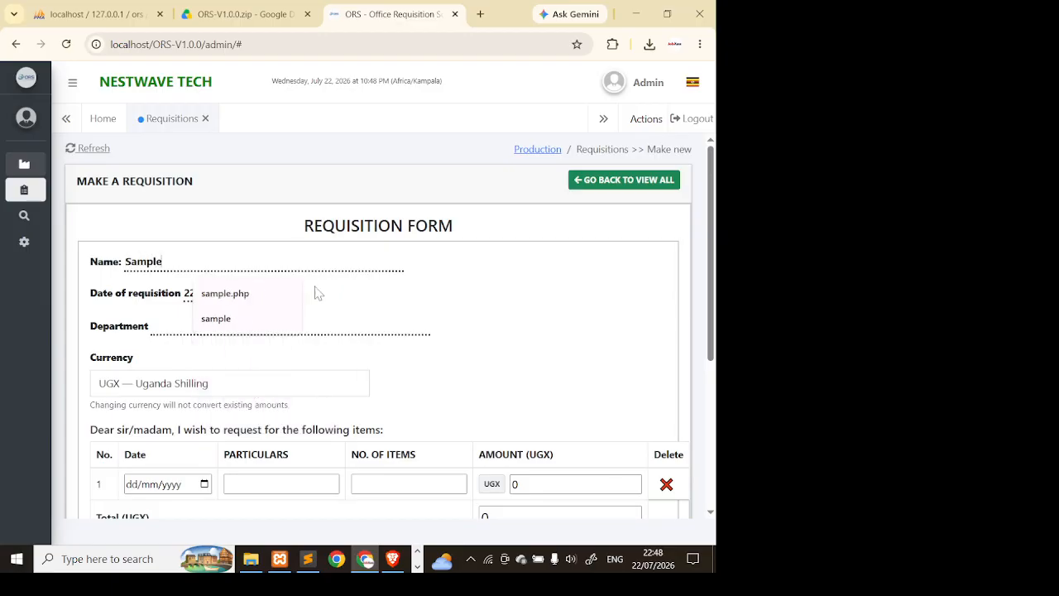
pyautogui.scroll(-2, 314, 293)
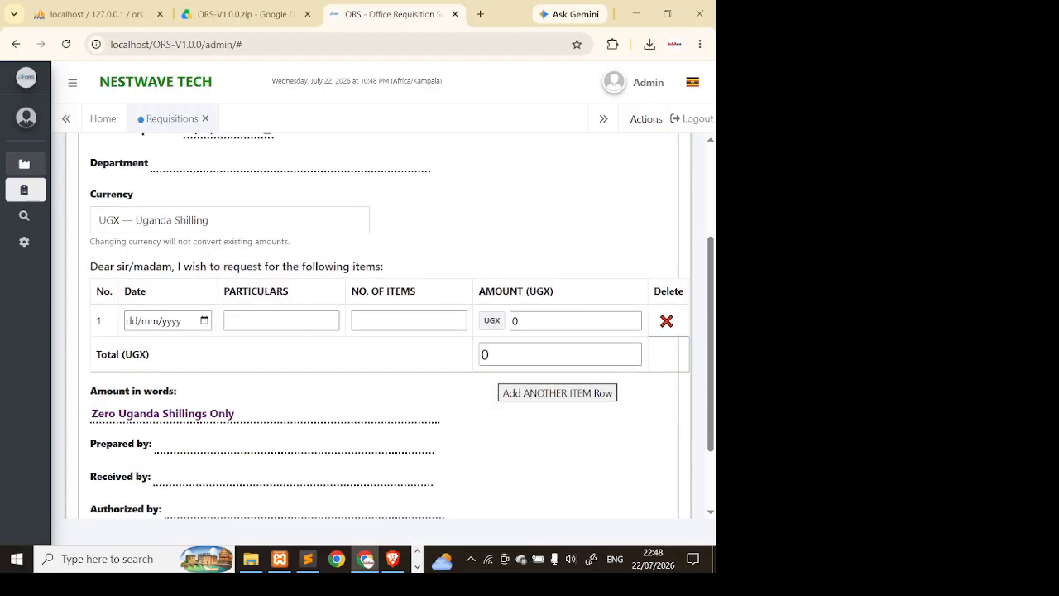
pyautogui.scroll(2, 246, 187)
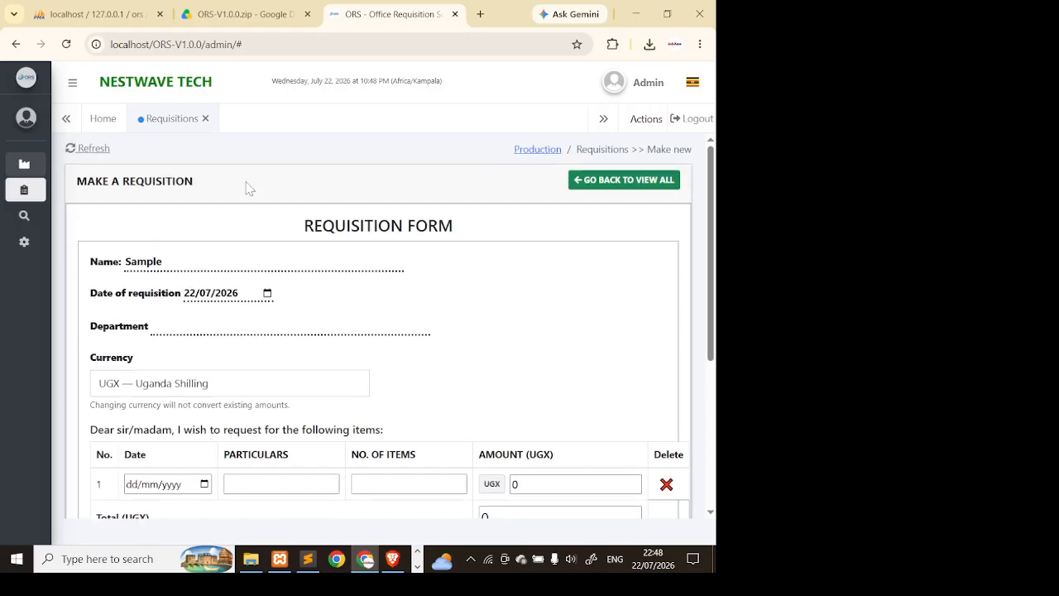
pyautogui.click(243, 300)
pyautogui.click(231, 325)
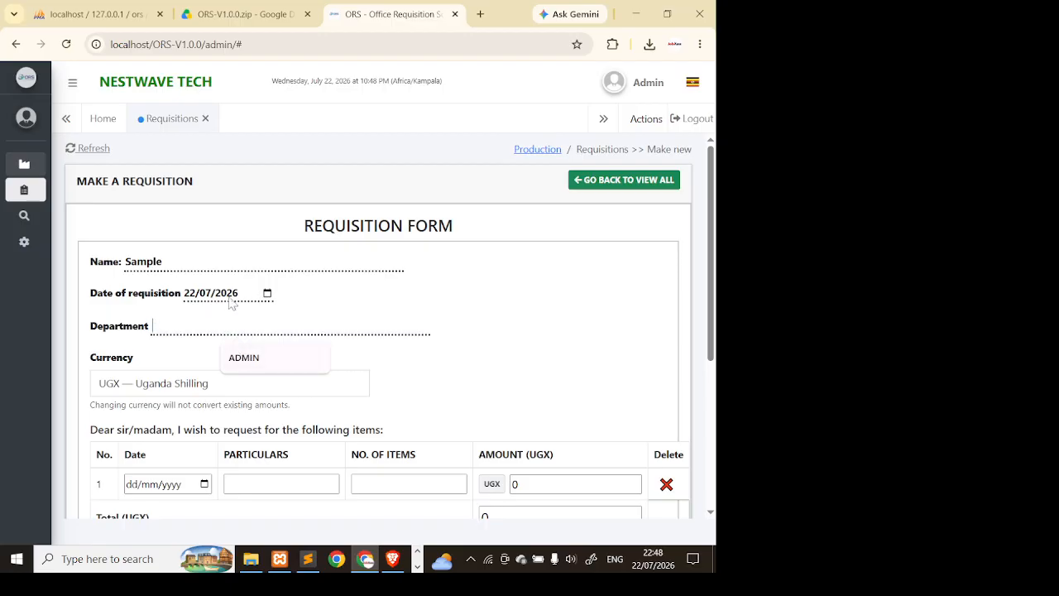
pyautogui.write('FINANCE')
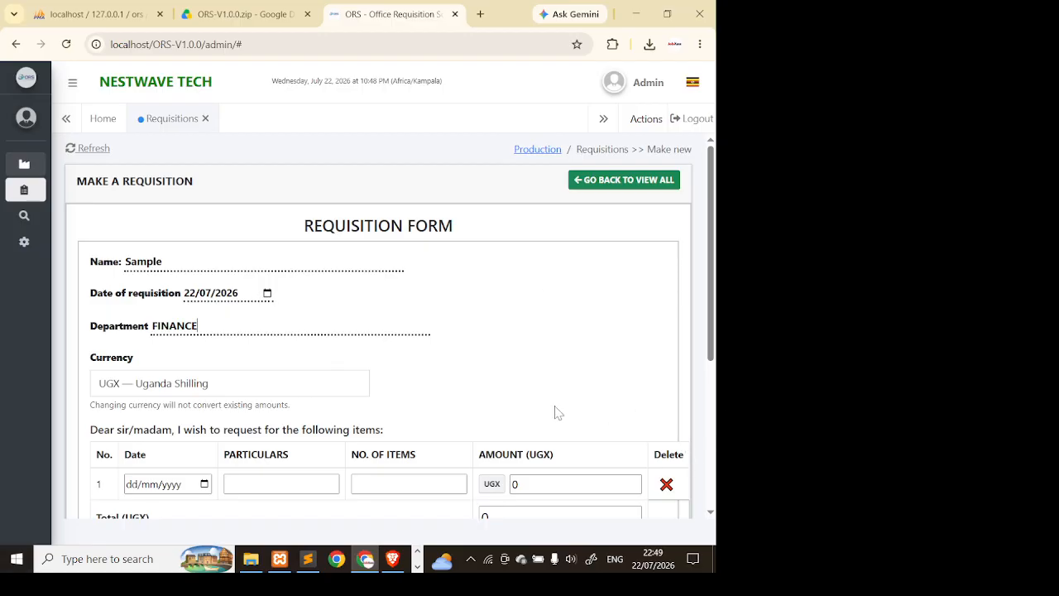
# - Change the requisition currency to USD — United States Dollar
pyautogui.scroll(-2, 534, 316)
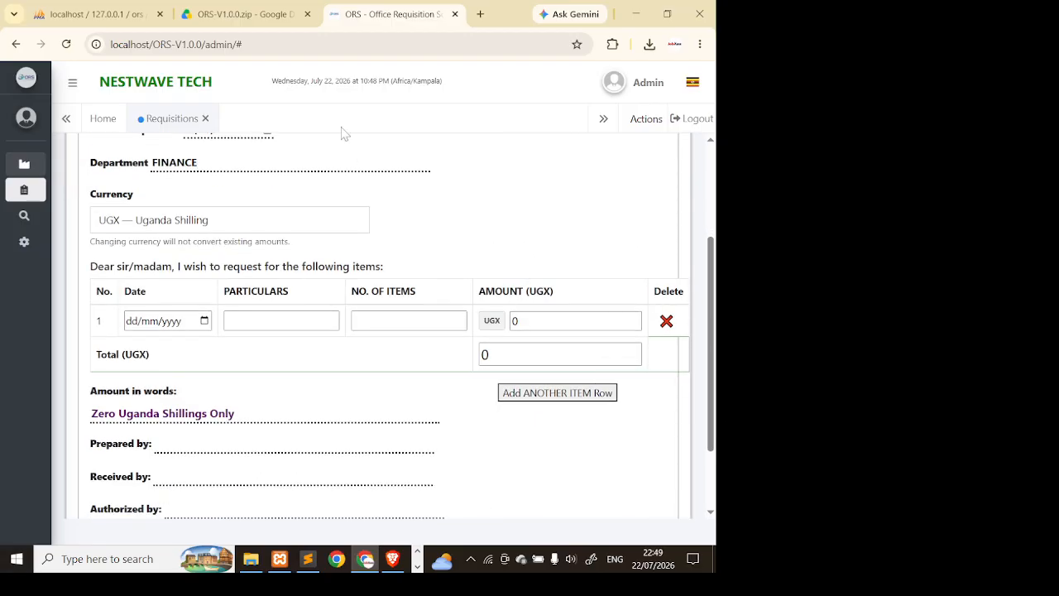
pyautogui.click(312, 227)
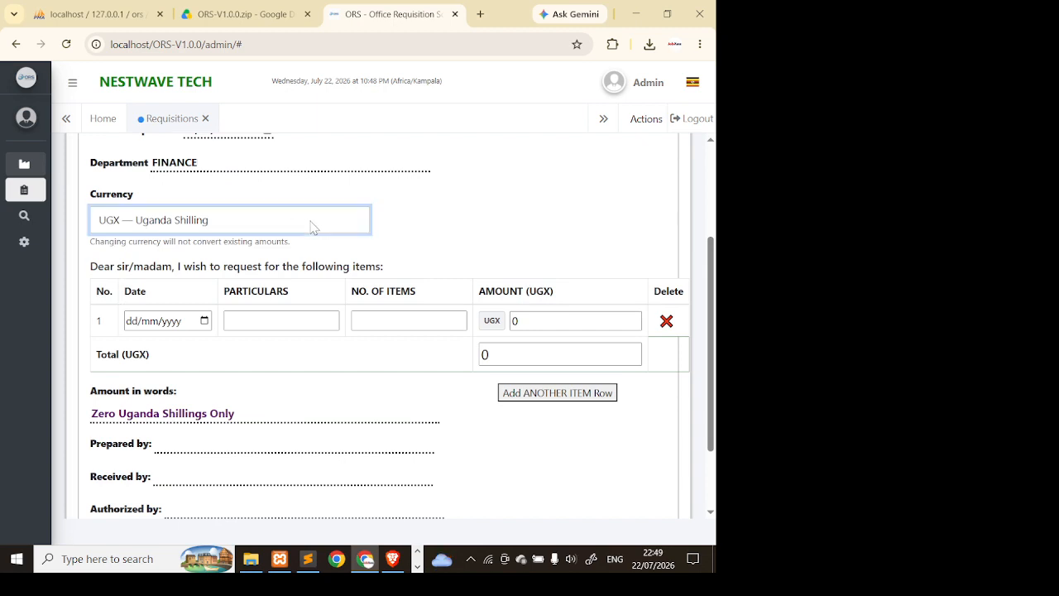
pyautogui.click(313, 228)
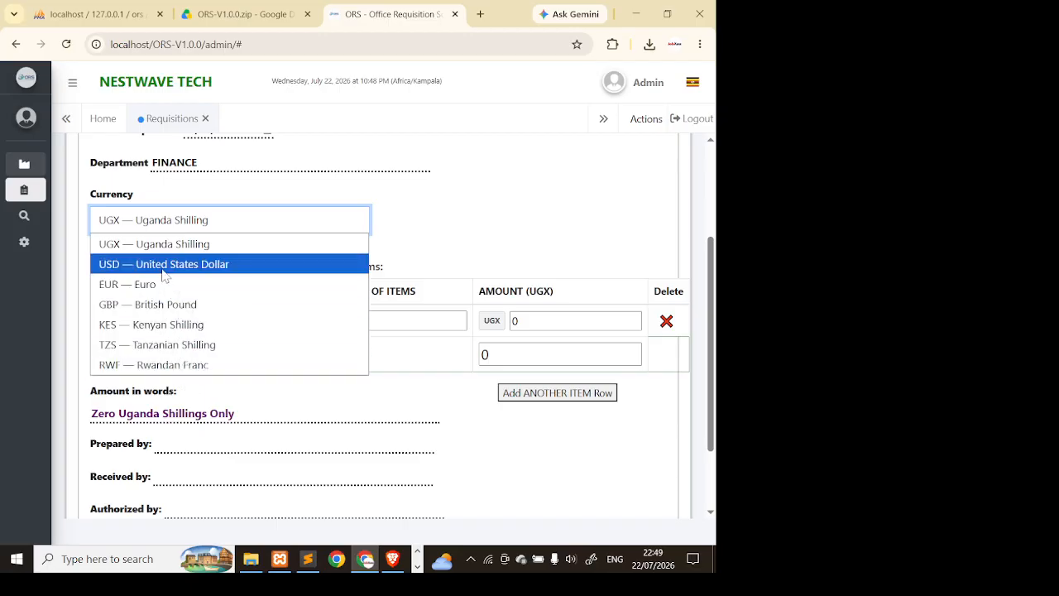
pyautogui.click(194, 265)
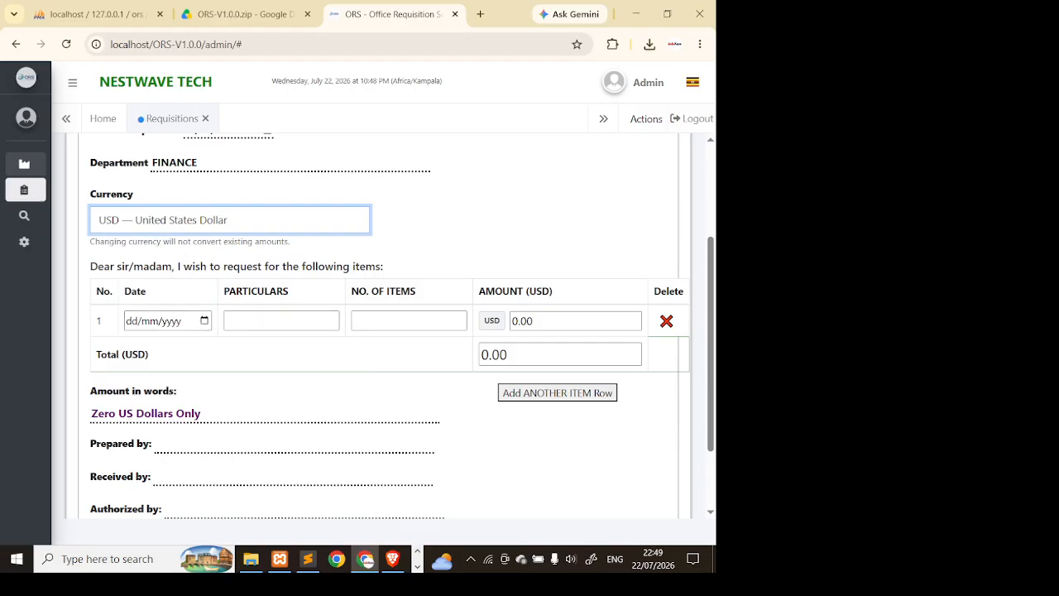
pyautogui.moveTo(104, 266); pyautogui.dragTo(325, 265)
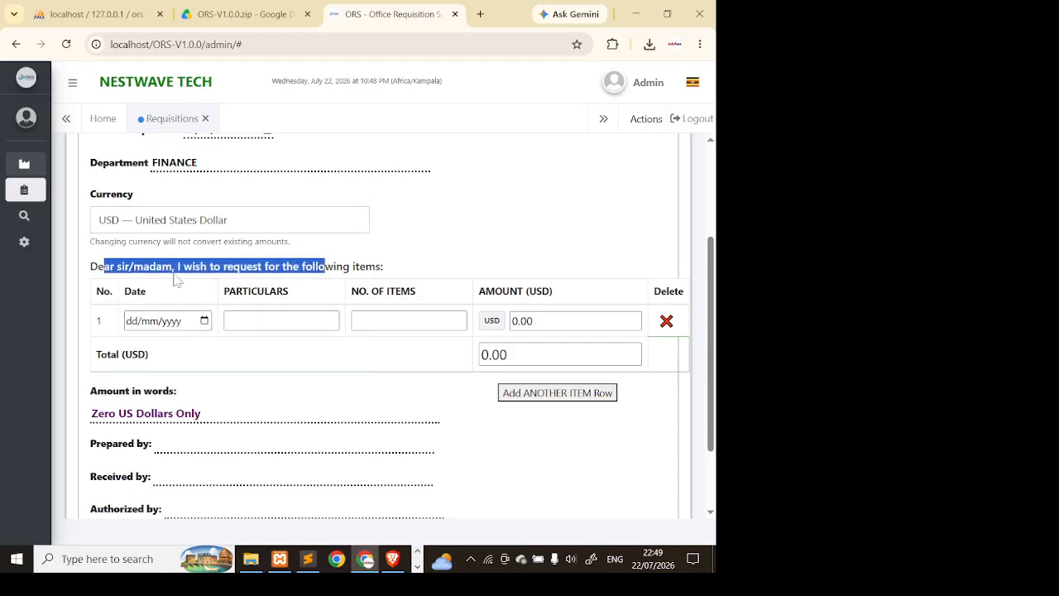
# - Fill row 1: date 22/07/2026, OFFICE BOOKS, 20 items at 300
pyautogui.click(204, 322)
pyautogui.click(181, 451)
pyautogui.click(249, 320)
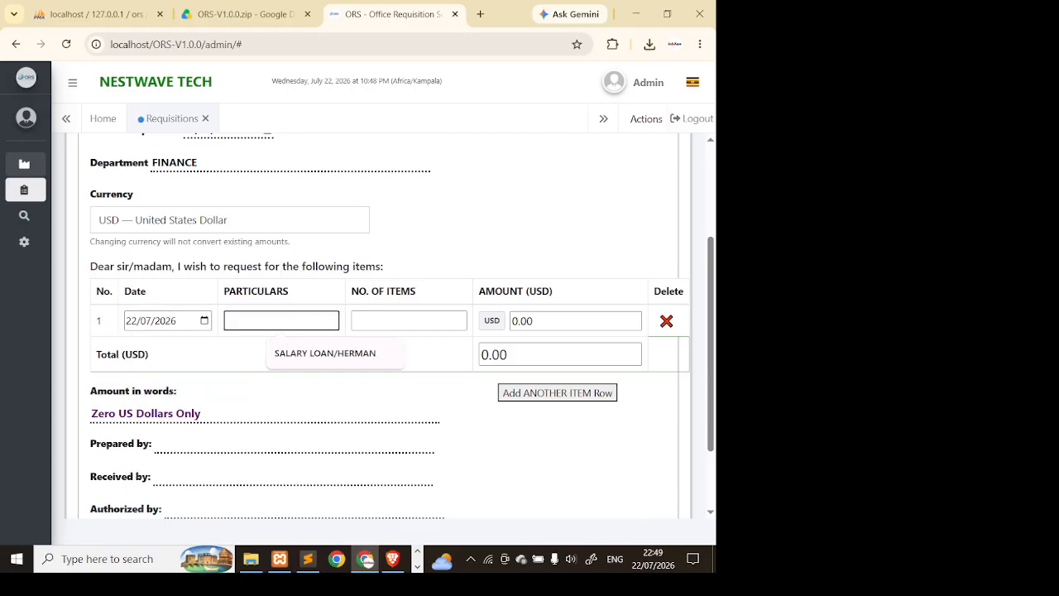
pyautogui.write('TEST')
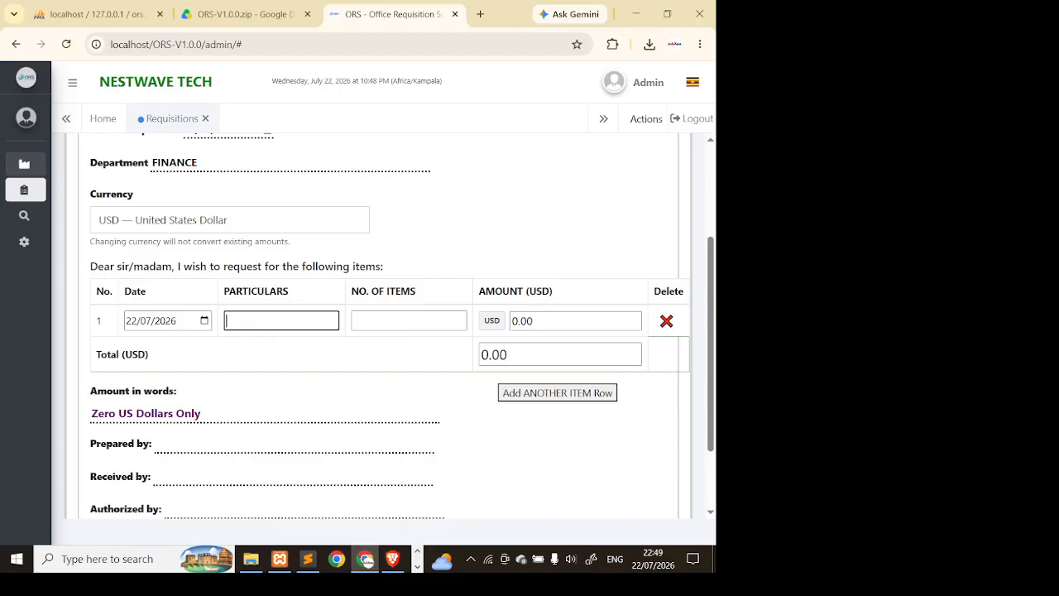
pyautogui.write('OFFICE BOOKS')
pyautogui.click(409, 321)
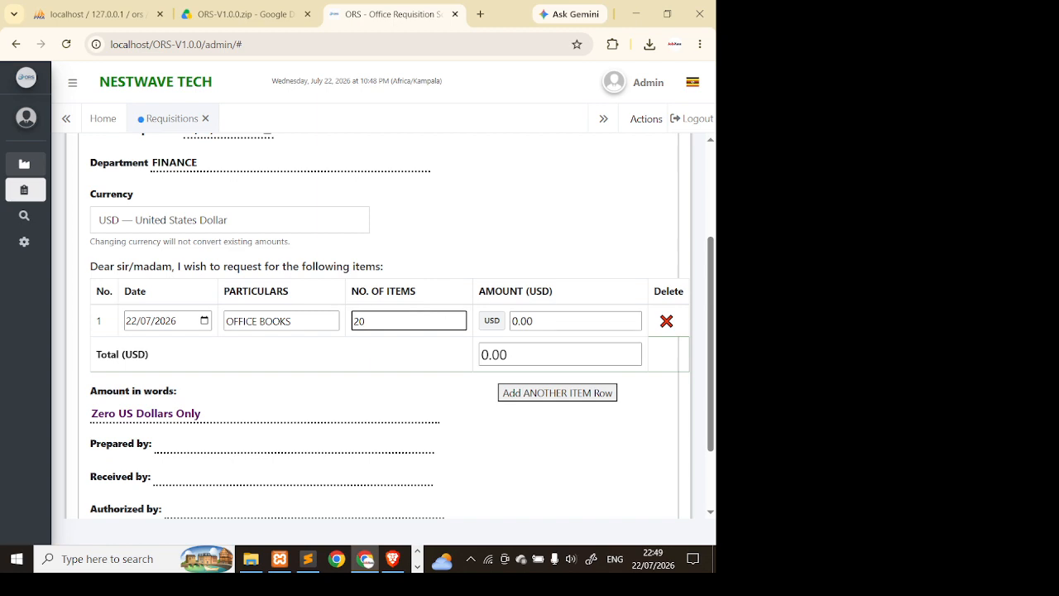
pyautogui.press('Tab')
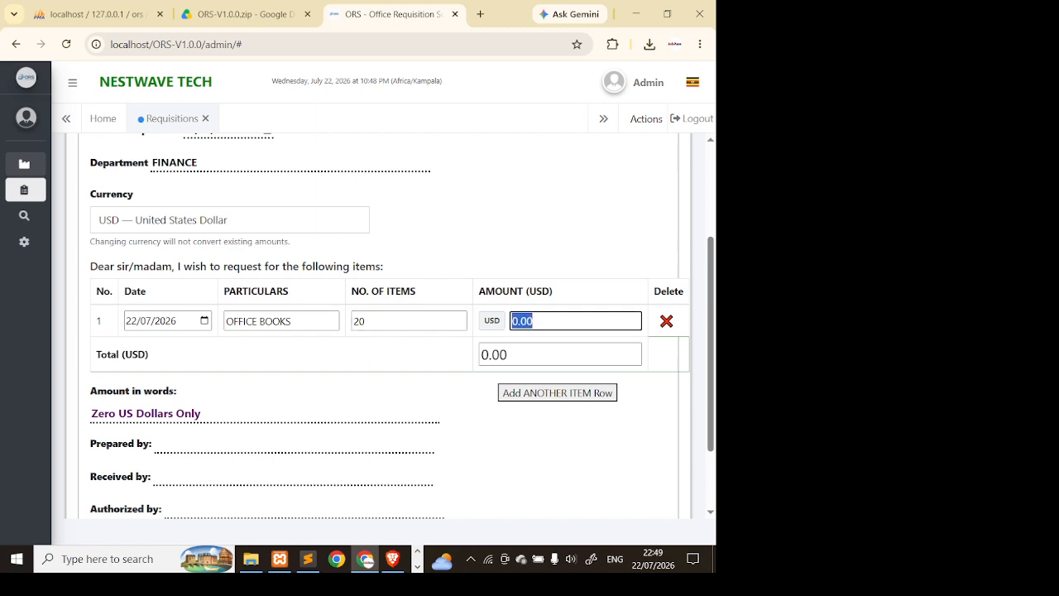
pyautogui.write('300')
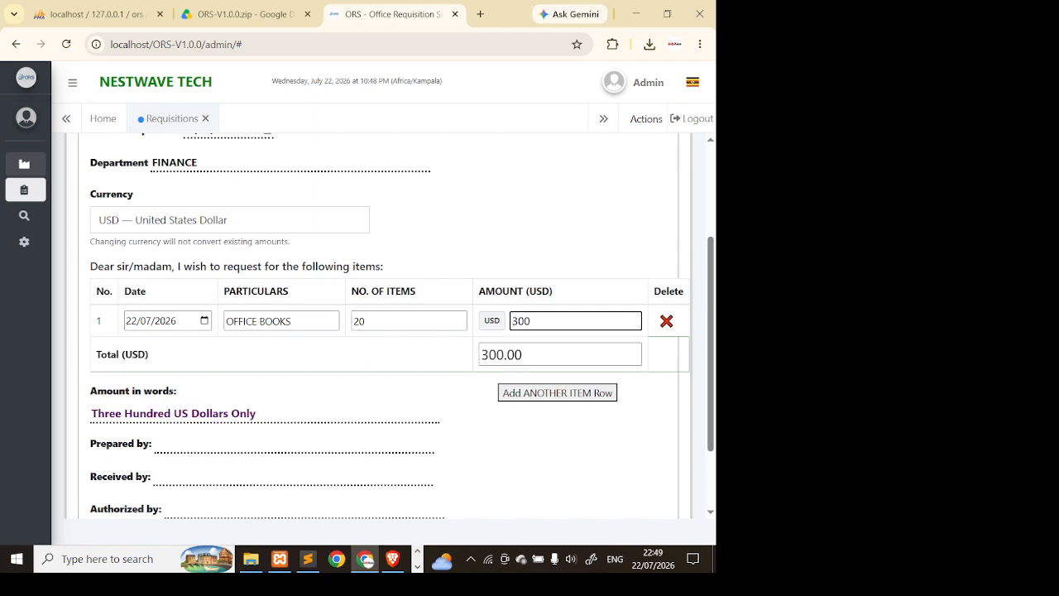
pyautogui.scroll(-1, 384, 283)
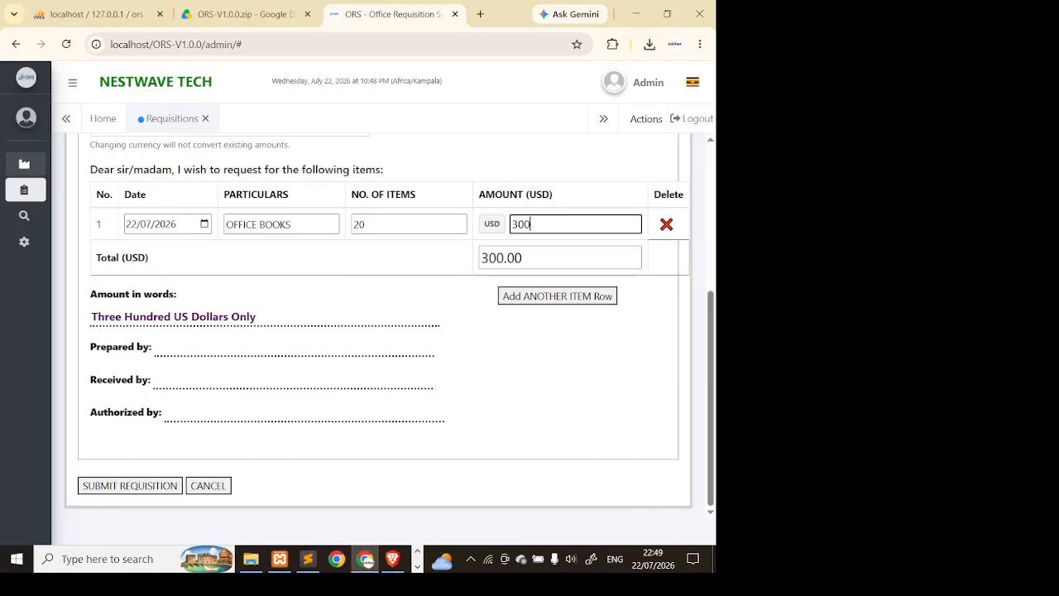
pyautogui.moveTo(92, 317); pyautogui.dragTo(256, 317)
pyautogui.scroll(3, 239, 285)
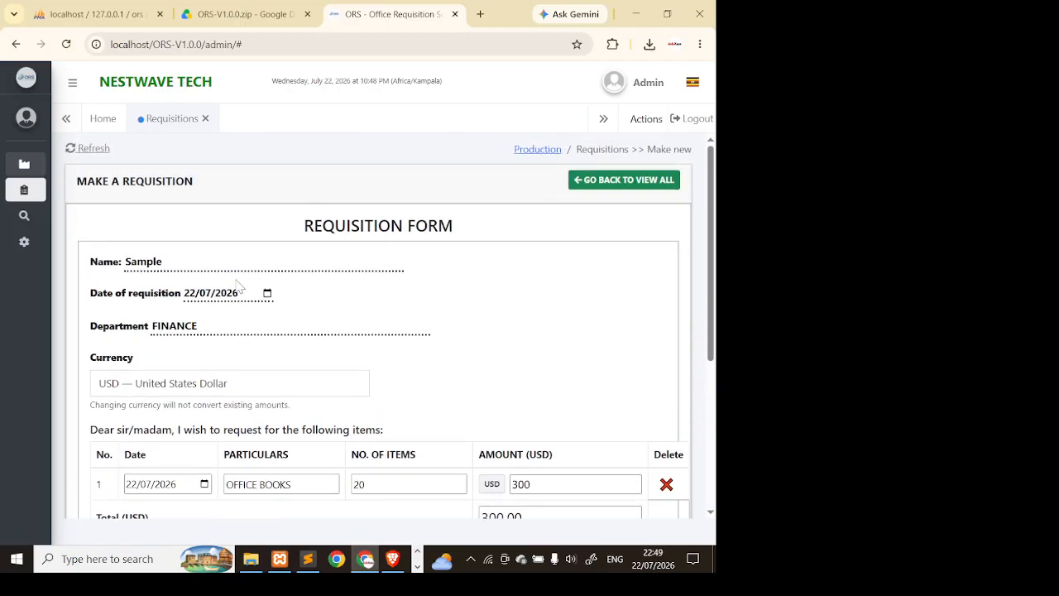
pyautogui.scroll(-2, 295, 277)
# - Switch the currency via Uganda Shilling to Euro and recheck row 1's description and count
pyautogui.click(187, 220)
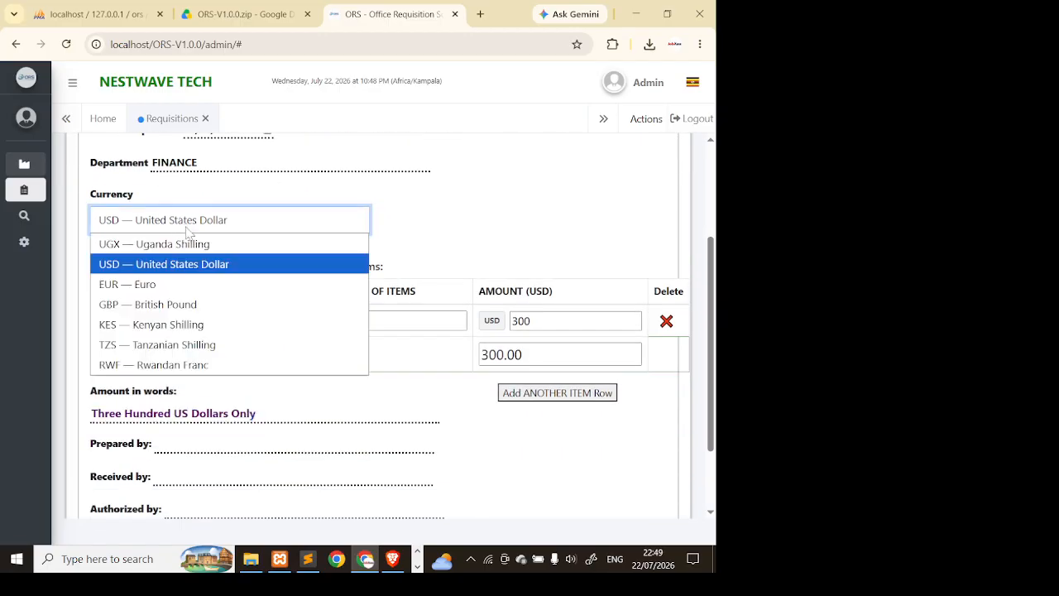
pyautogui.click(189, 245)
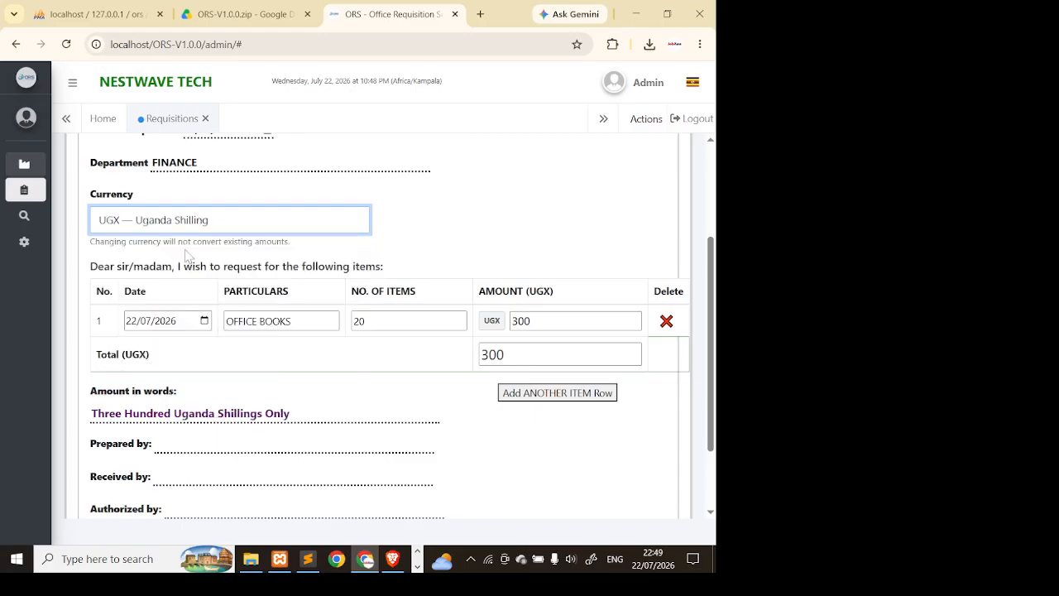
pyautogui.click(187, 227)
pyautogui.click(189, 286)
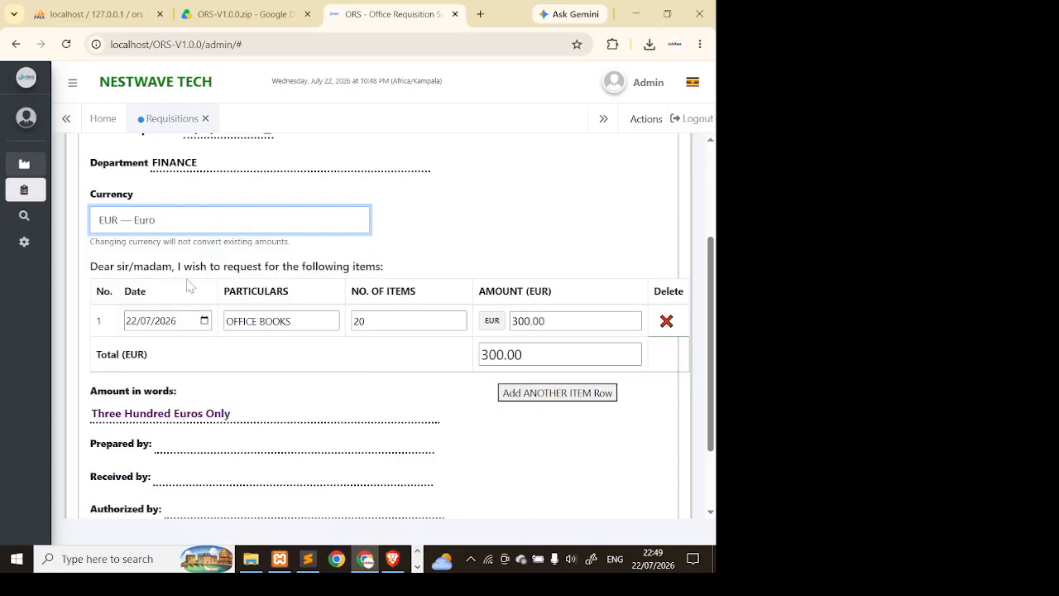
pyautogui.moveTo(293, 322); pyautogui.dragTo(233, 321)
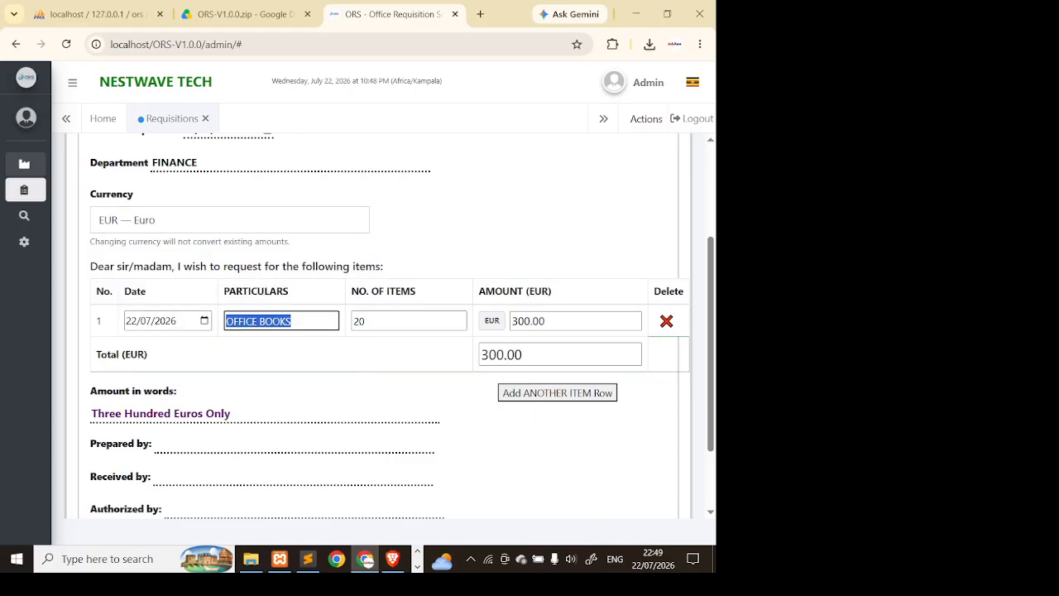
pyautogui.moveTo(369, 321); pyautogui.dragTo(359, 321)
pyautogui.press('Tab')
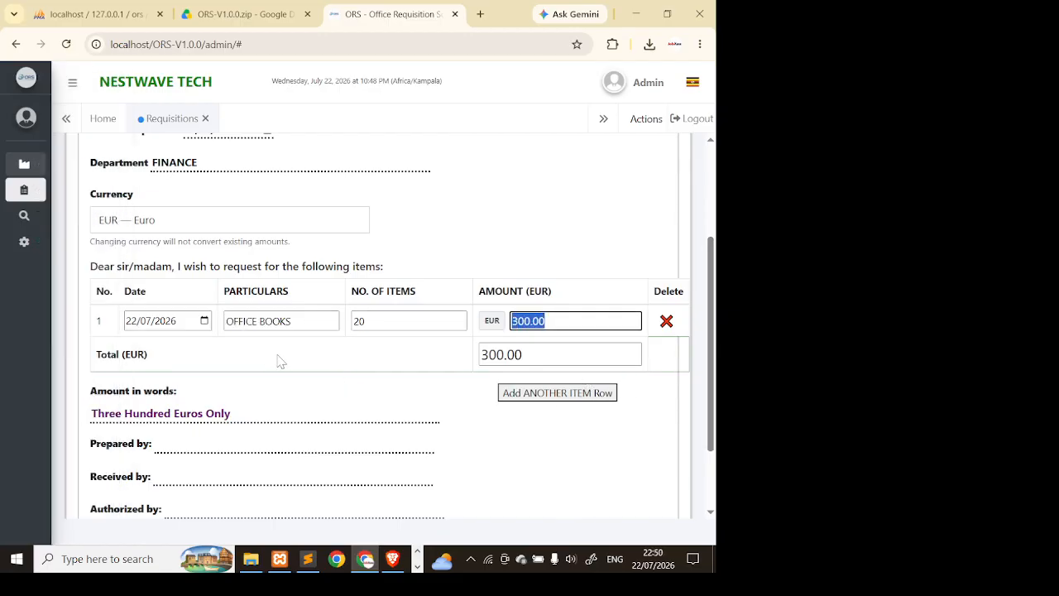
# - Add item rows up to six, delete them, and leave one empty second row
pyautogui.click(584, 398)
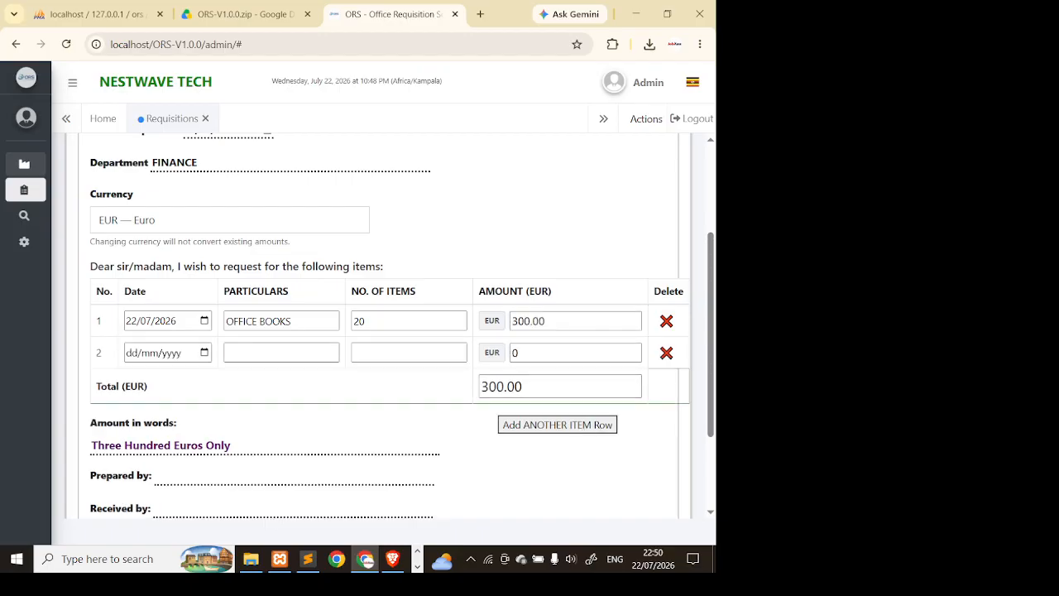
pyautogui.click(571, 427)
pyautogui.click(577, 457)
pyautogui.click(590, 488)
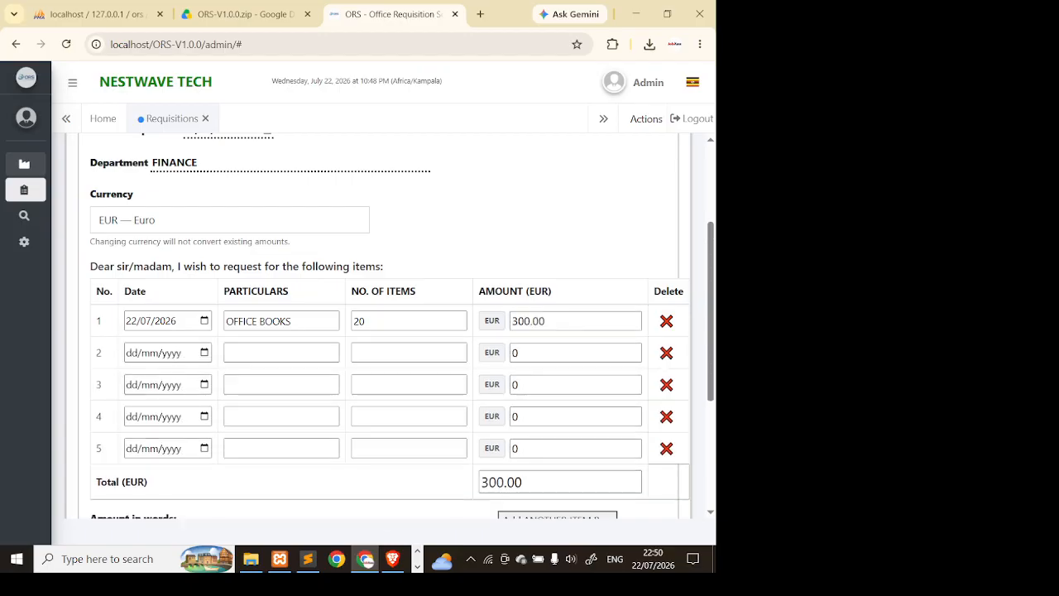
pyautogui.scroll(-2, 546, 404)
pyautogui.click(558, 361)
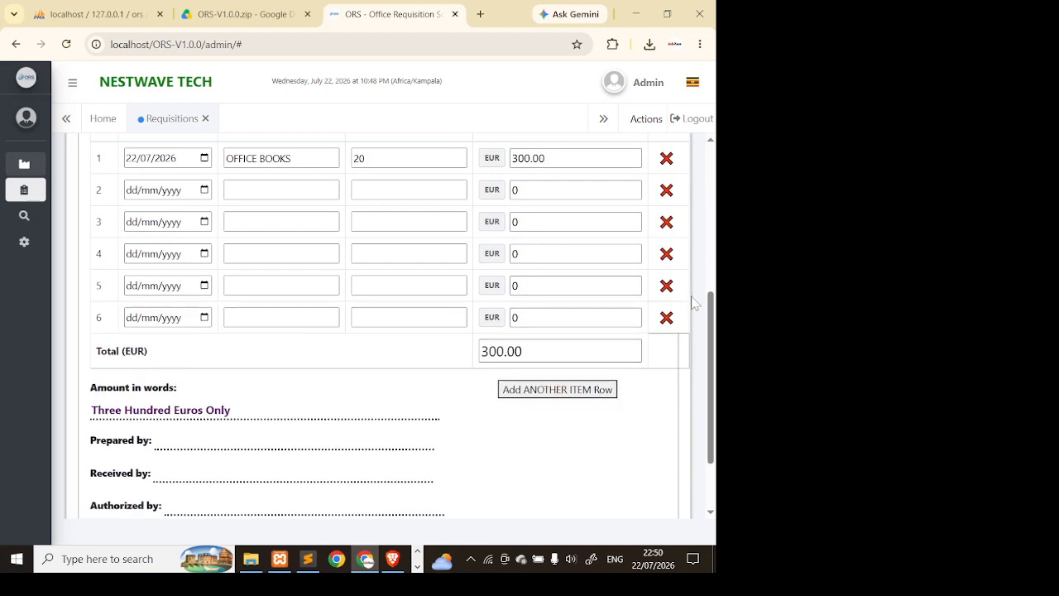
pyautogui.click(667, 320)
pyautogui.click(669, 290)
pyautogui.scroll(2, 671, 298)
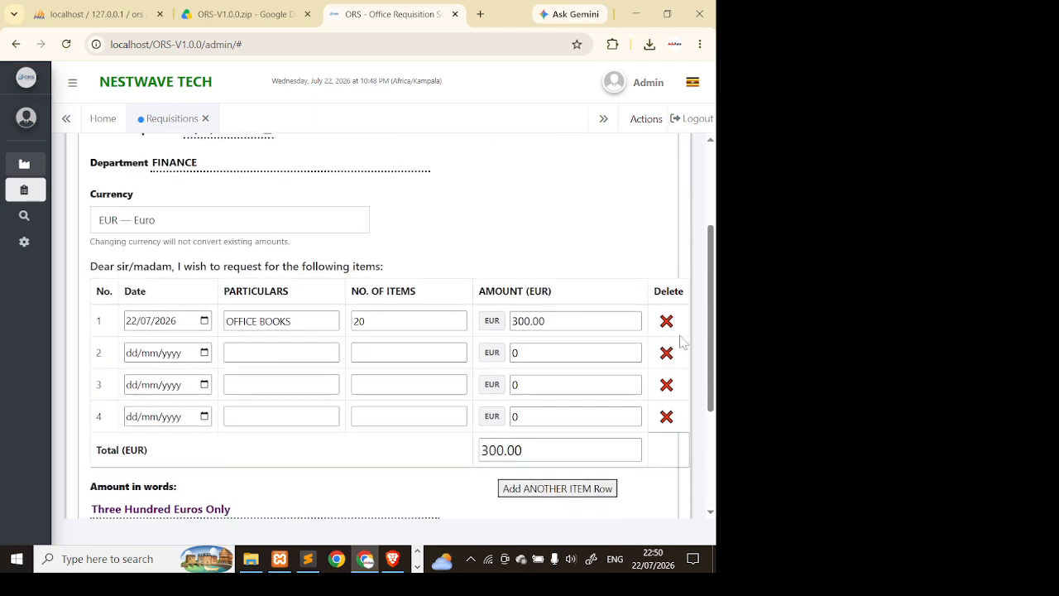
pyautogui.click(669, 418)
pyautogui.click(670, 386)
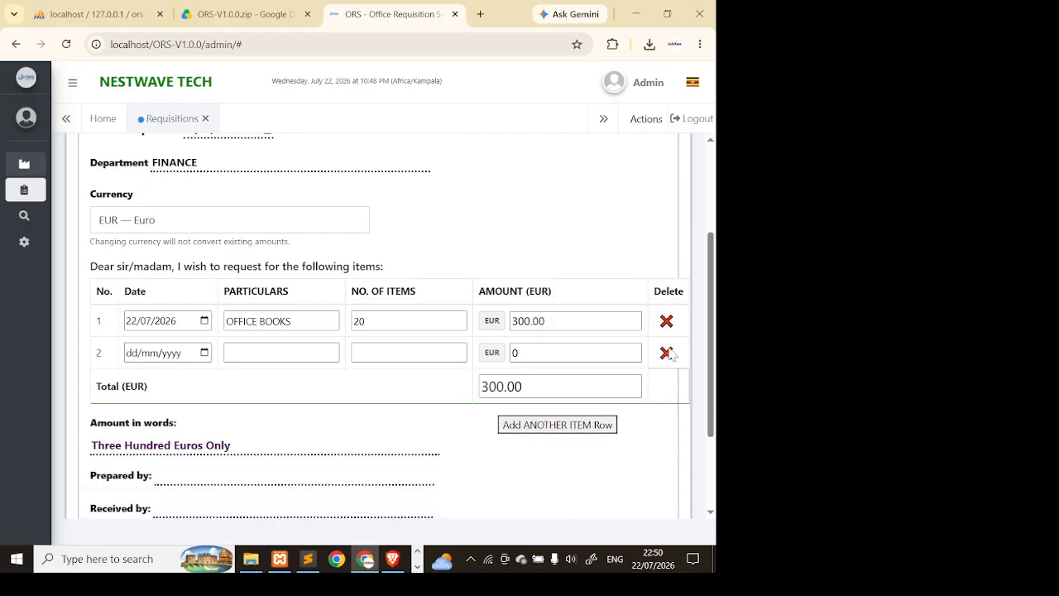
pyautogui.click(667, 352)
pyautogui.click(589, 394)
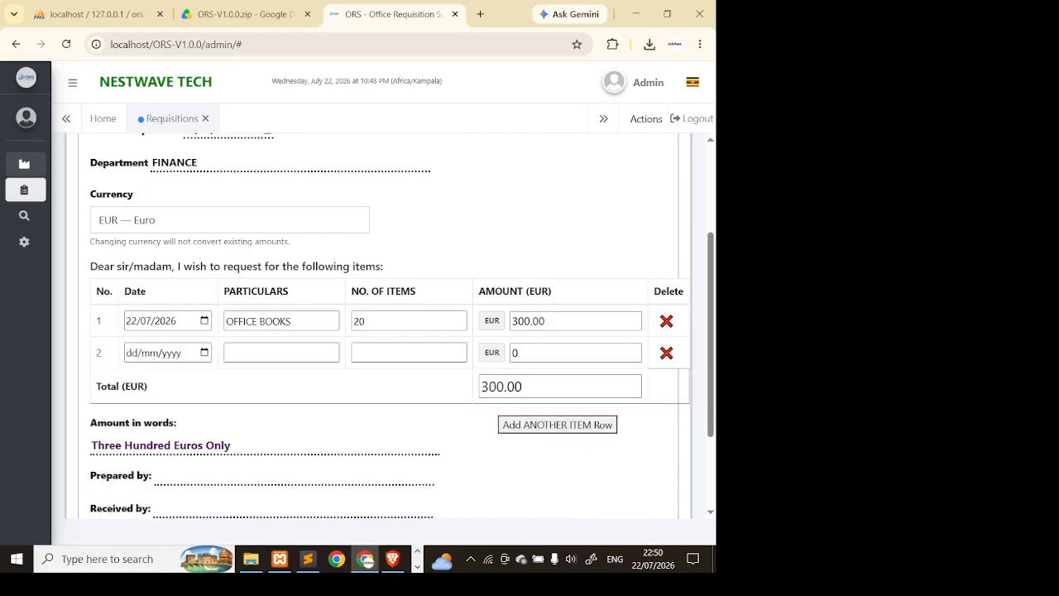
# - Fill row 2: date 23/07/2026, COMPUTER KEYBOARD, 01 item at 2,000
pyautogui.click(206, 353)
pyautogui.click(200, 267)
pyautogui.click(294, 353)
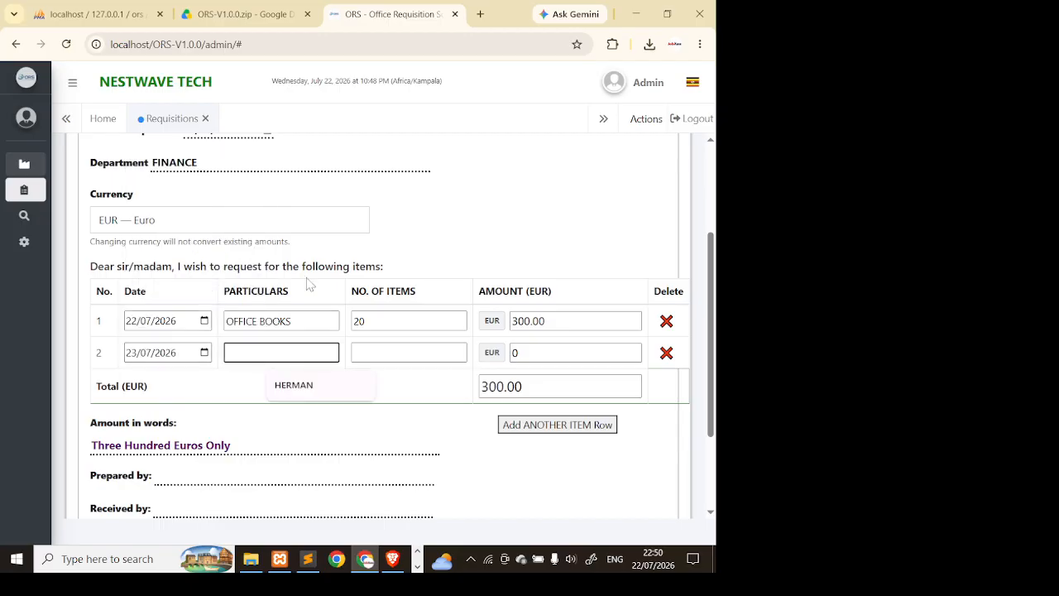
pyautogui.write('COMPUTER K')
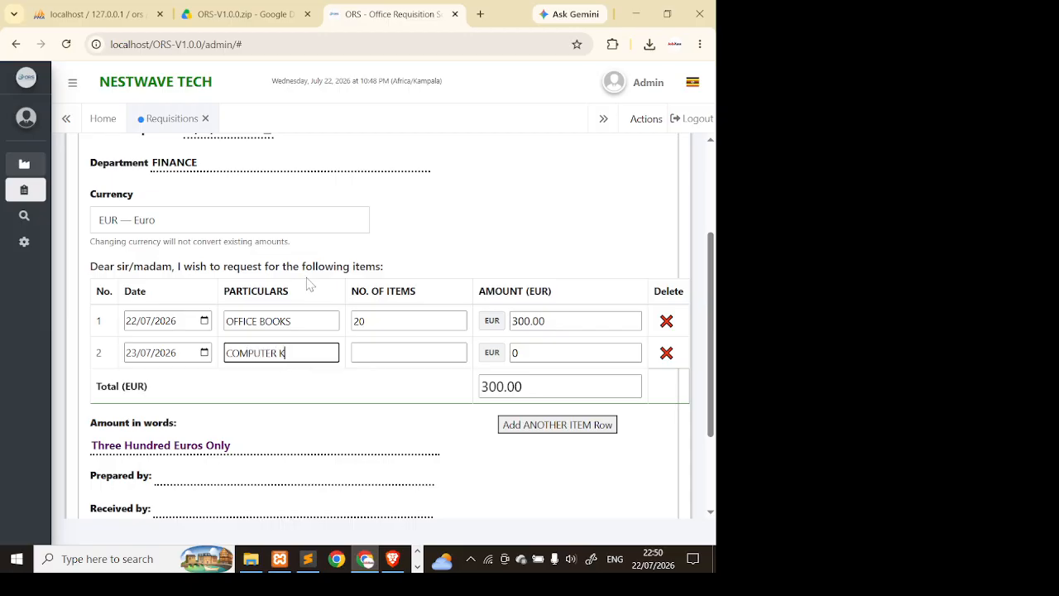
pyautogui.write('EYBOARD')
pyautogui.press('Tab')
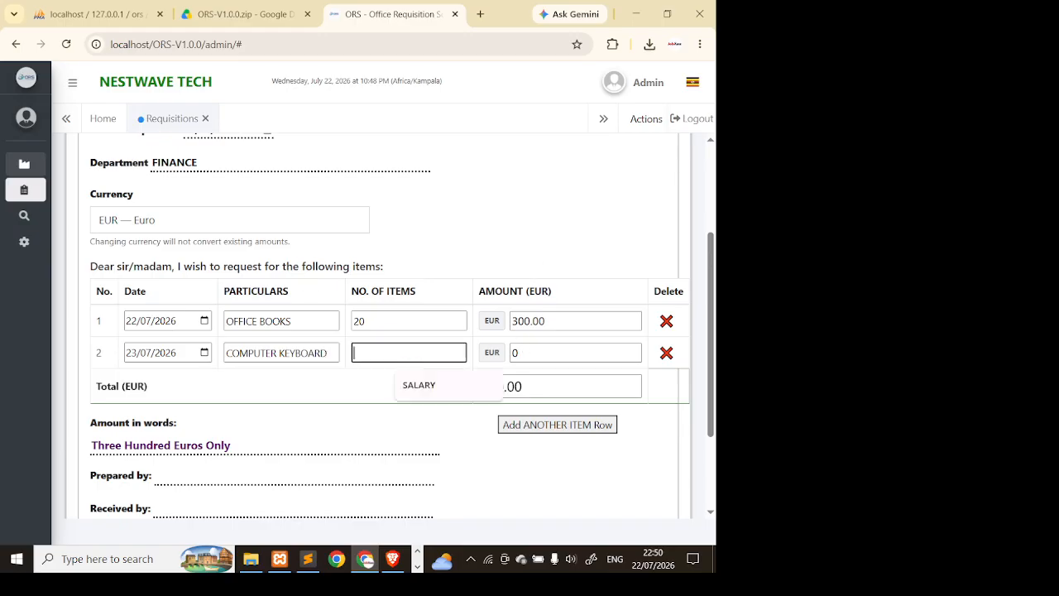
pyautogui.write('0')
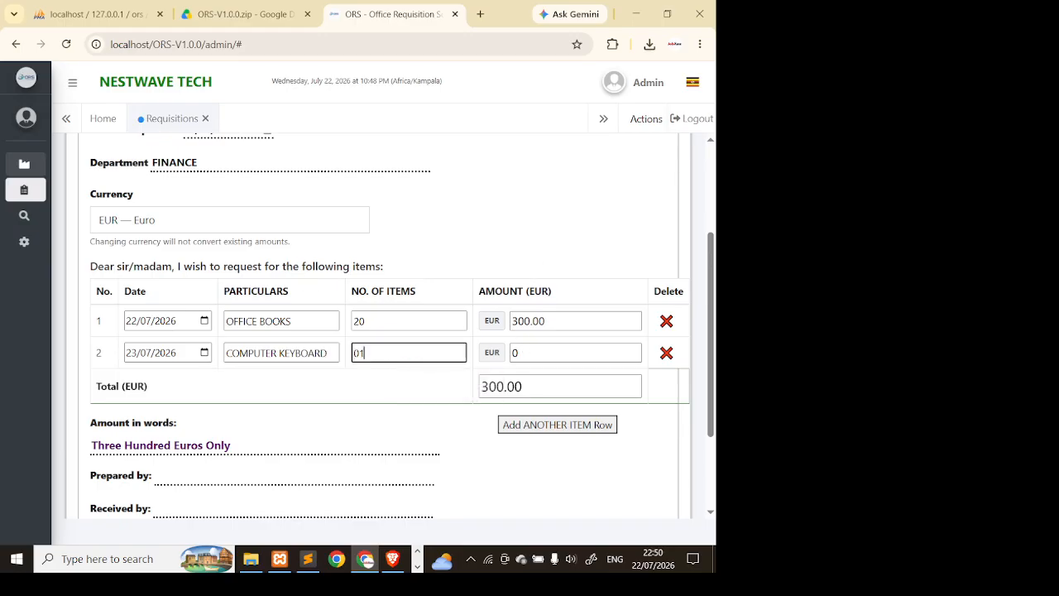
pyautogui.write('1')
pyautogui.press('Tab')
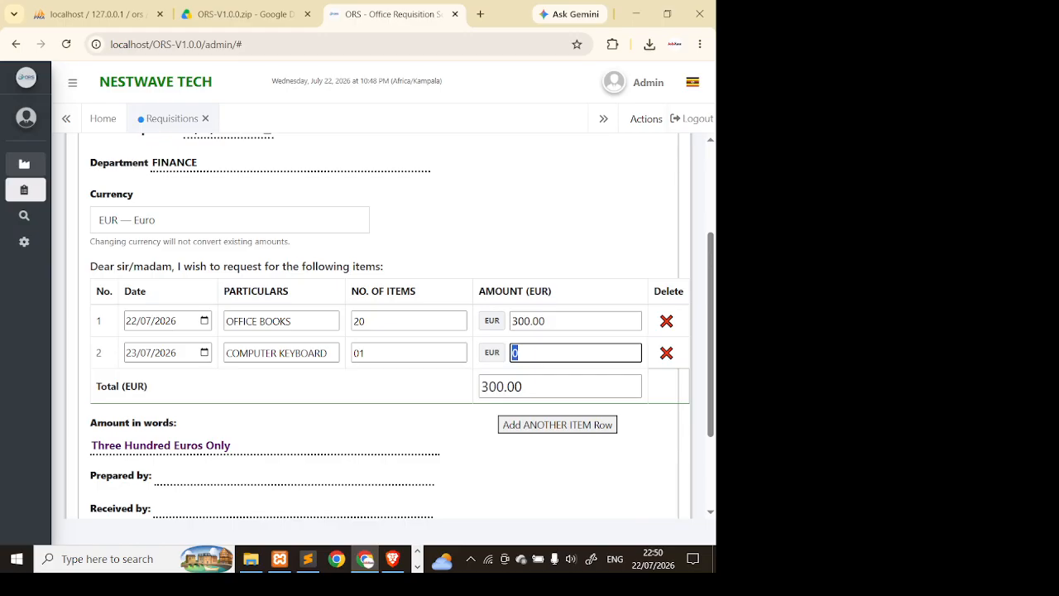
pyautogui.write('2,000')
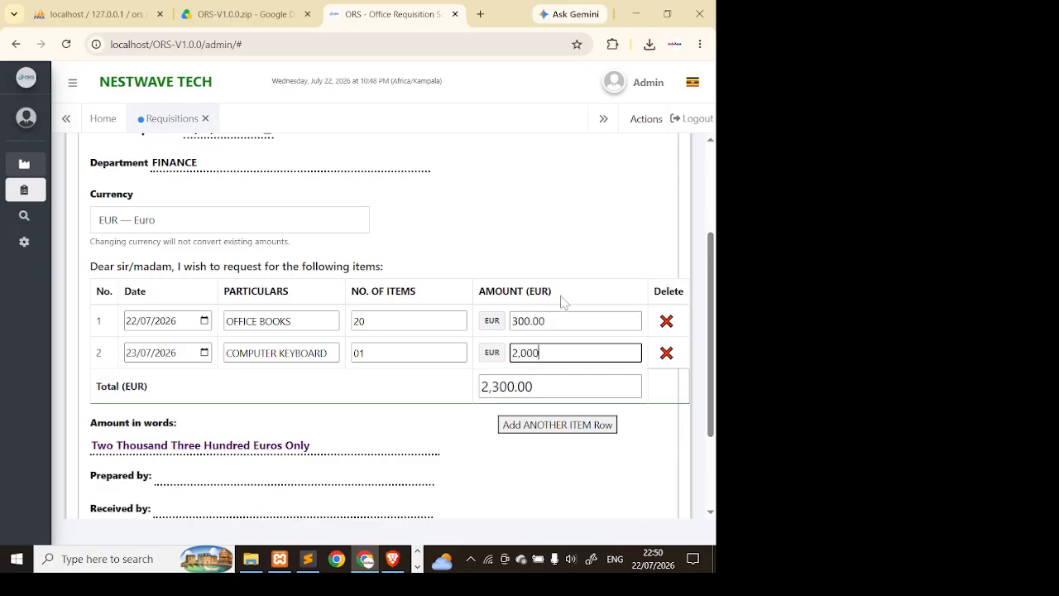
pyautogui.scroll(-2, 563, 302)
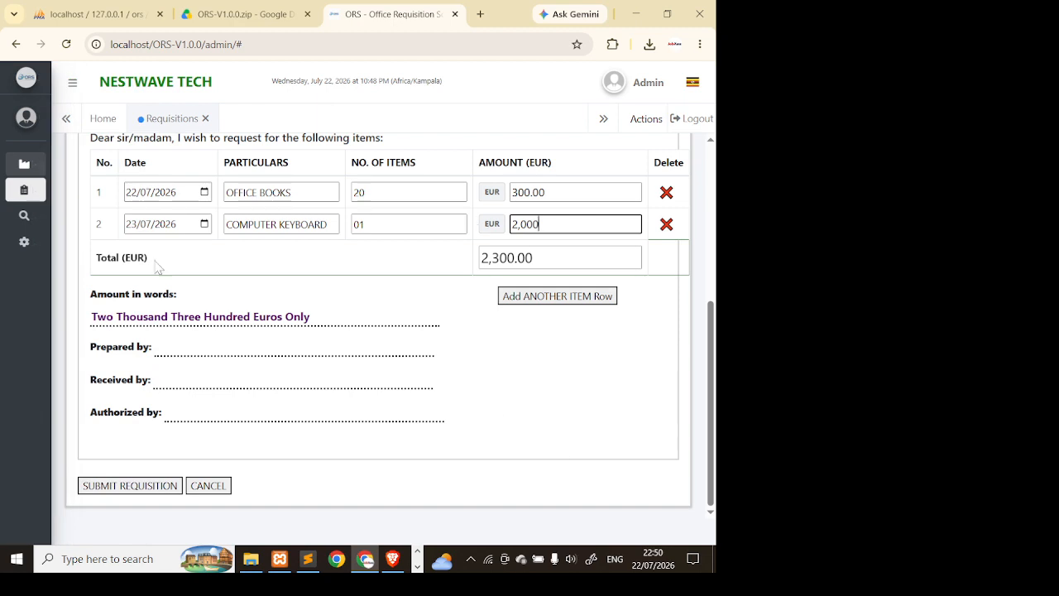
# - Enter SAMPLE as Prepared by, then fill in the received-by and authorizing signatory names
pyautogui.click(248, 348)
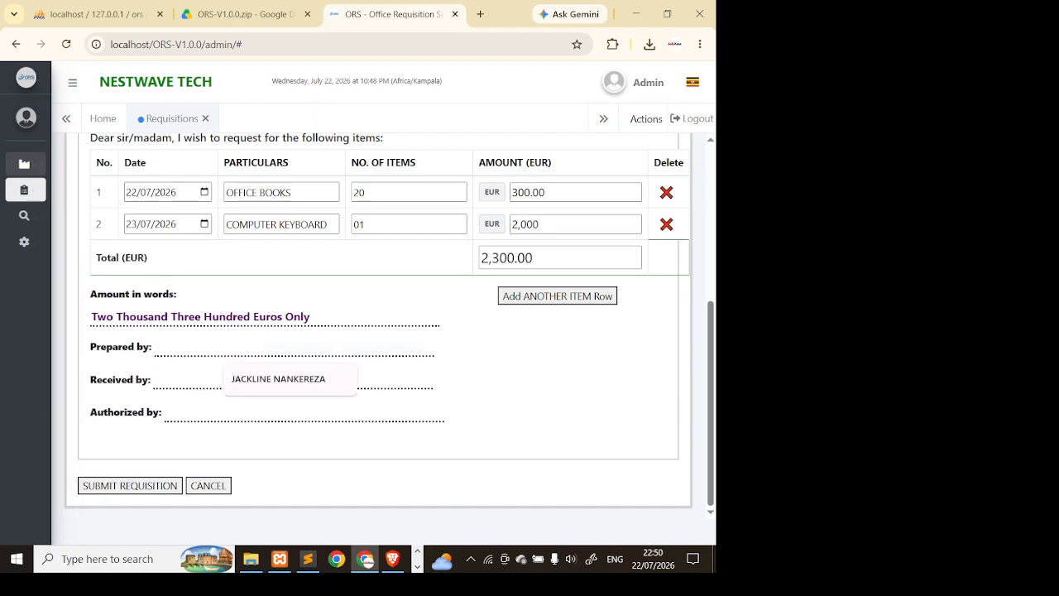
pyautogui.write('D')
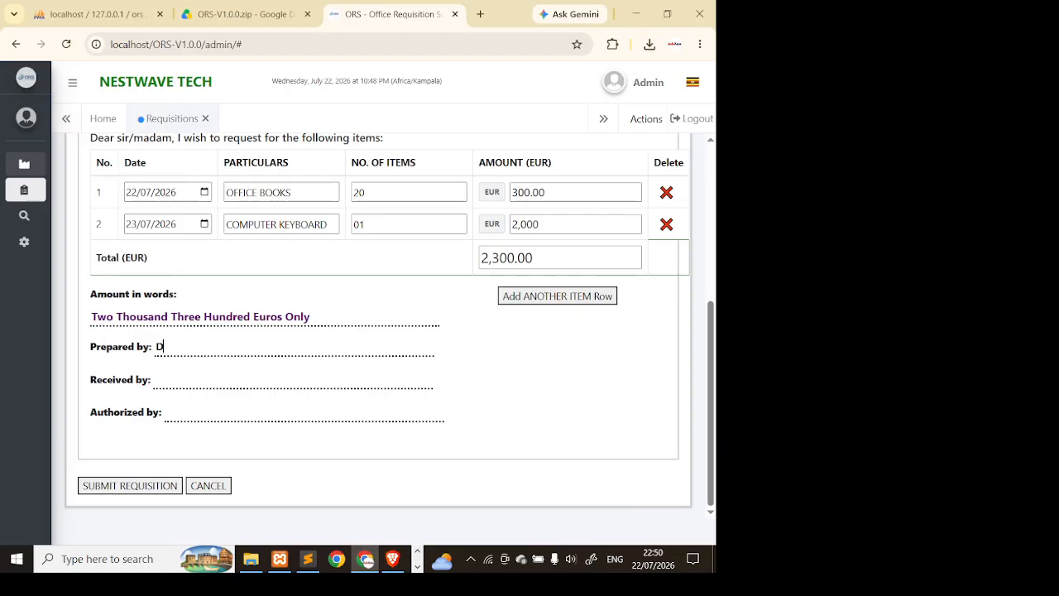
pyautogui.write('FSAMPLE')
pyautogui.press('Tab')
pyautogui.write('SAMPLE')
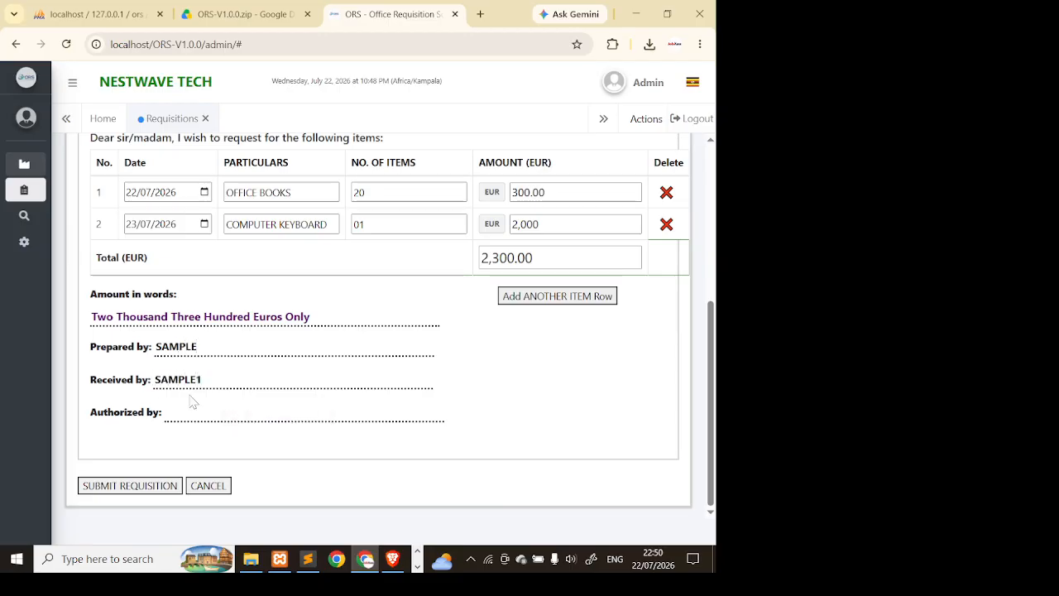
pyautogui.press('Tab')
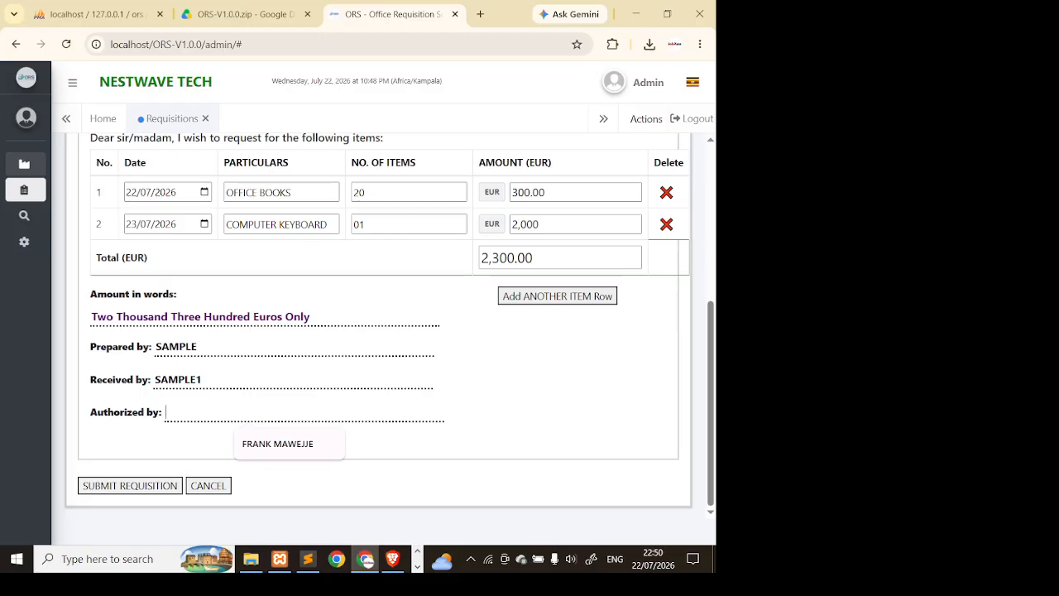
pyautogui.write('M')
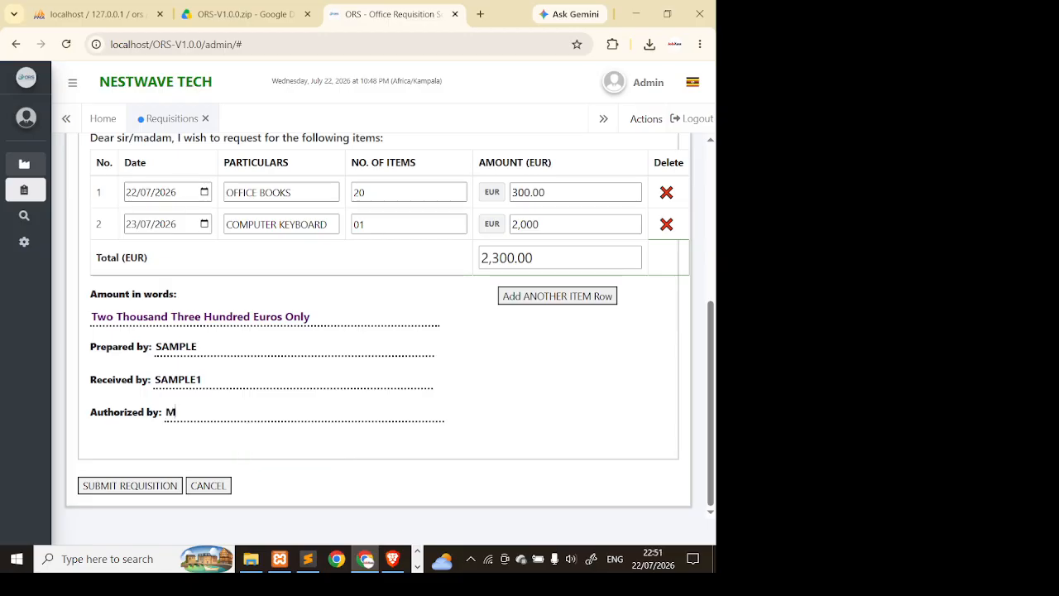
pyautogui.write('ERNEST ABC')
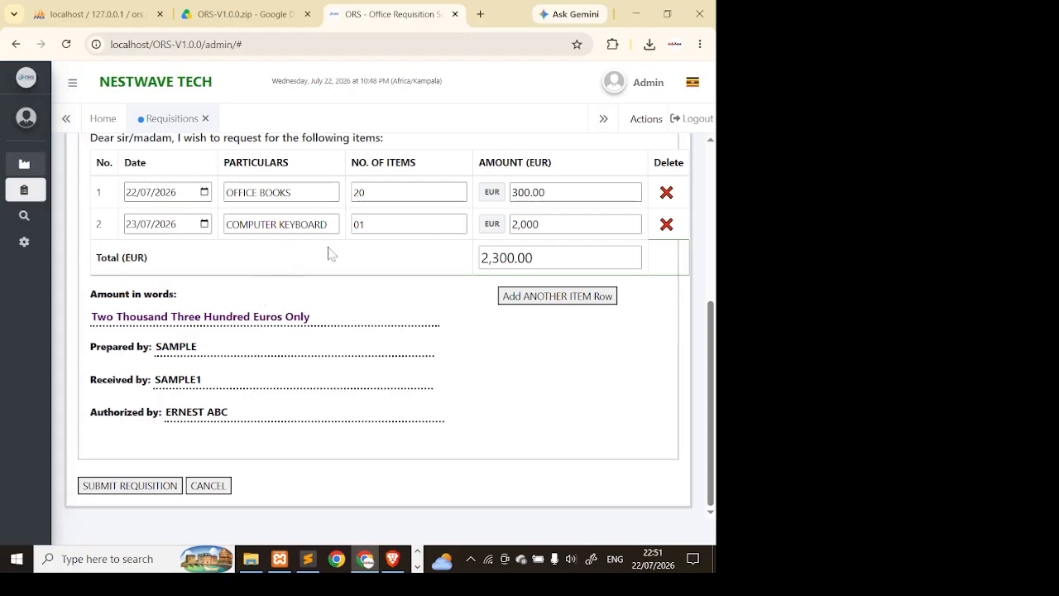
# - Submit the EUR 2,300.00 requisition and dismiss the localhost success alert
pyautogui.click(129, 485)
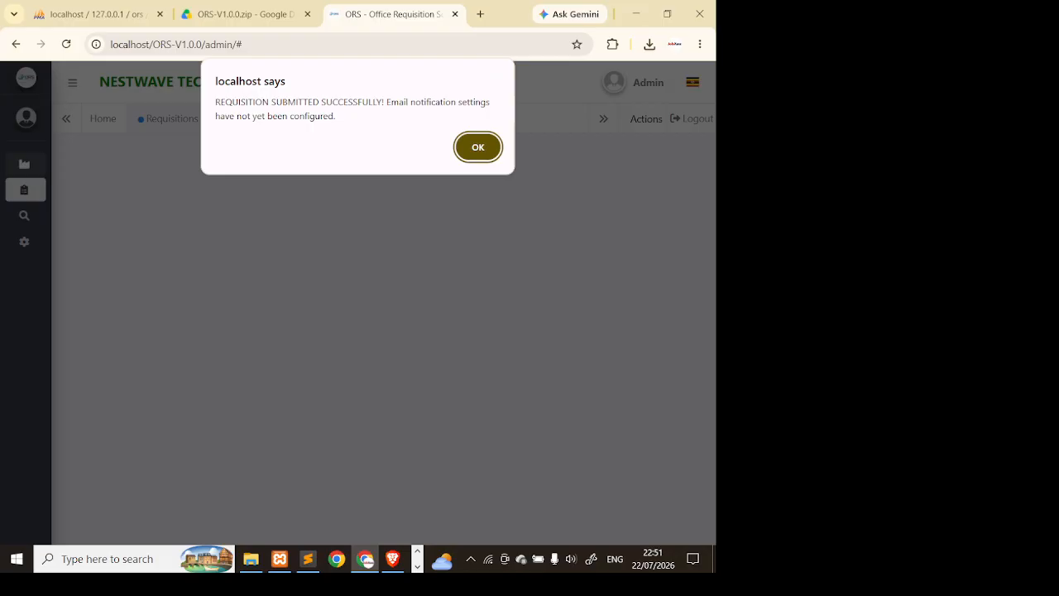
pyautogui.moveTo(229, 116); pyautogui.dragTo(336, 116)
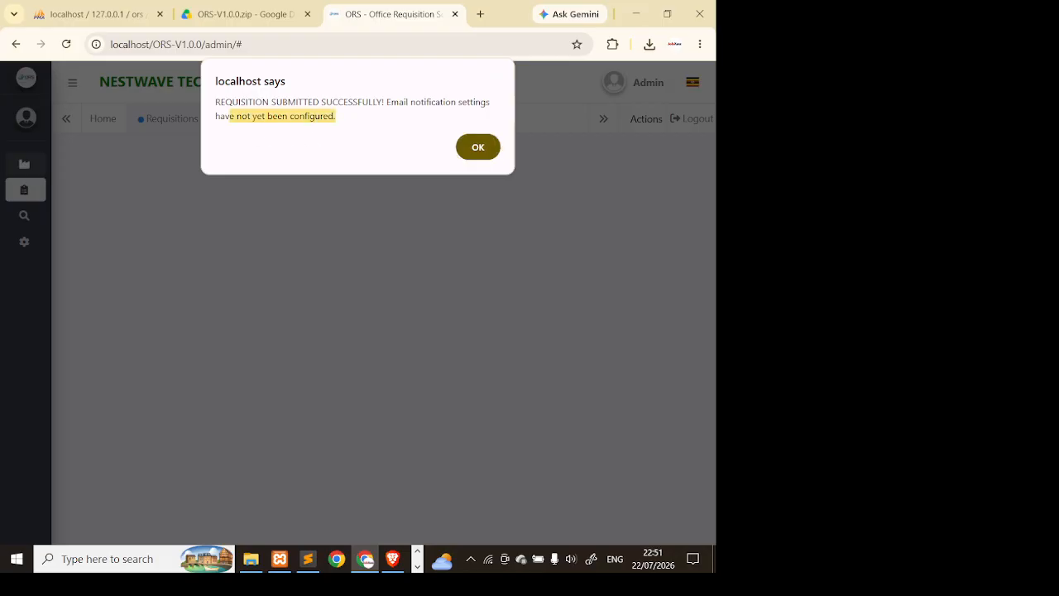
pyautogui.click(481, 154)
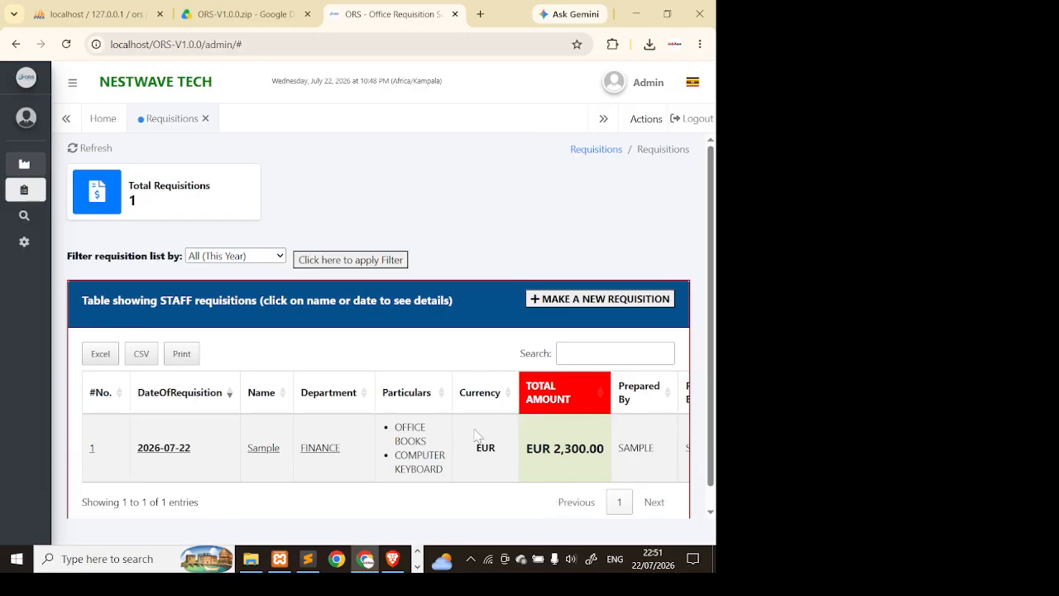
pyautogui.click(67, 44)
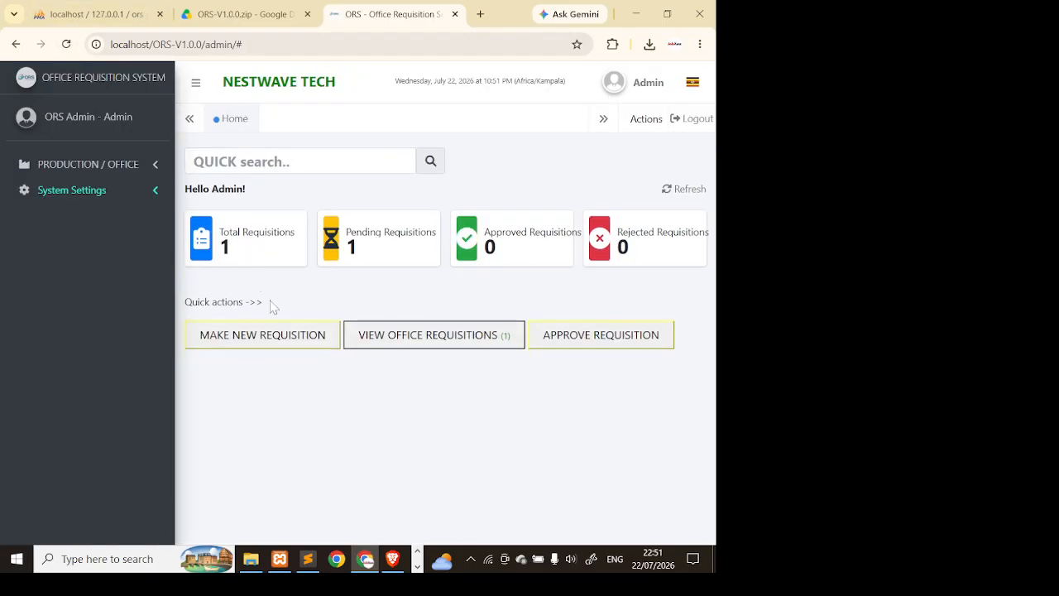
pyautogui.click(397, 346)
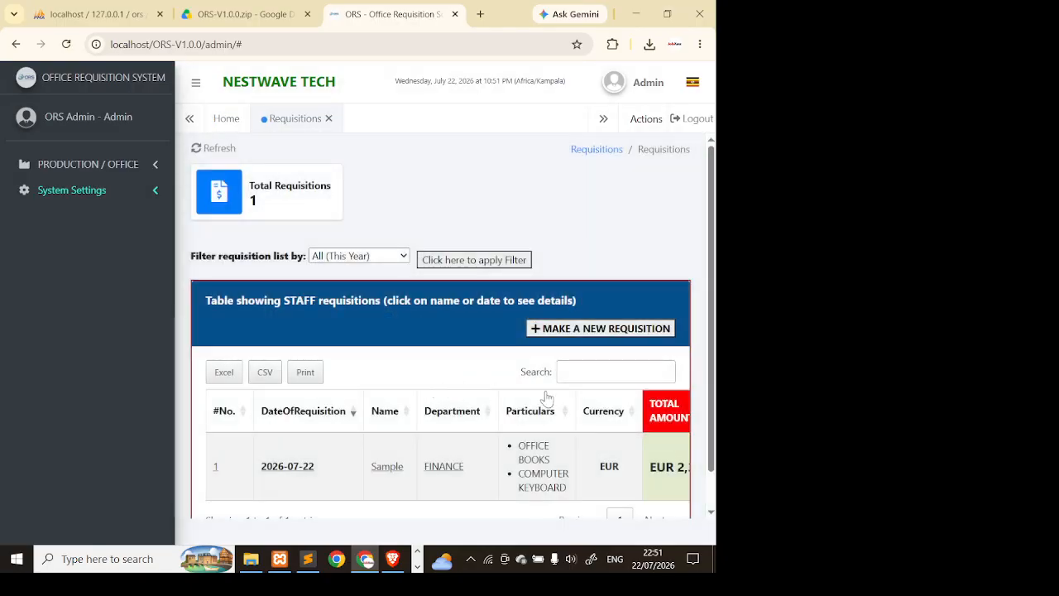
pyautogui.scroll(-1, 547, 402)
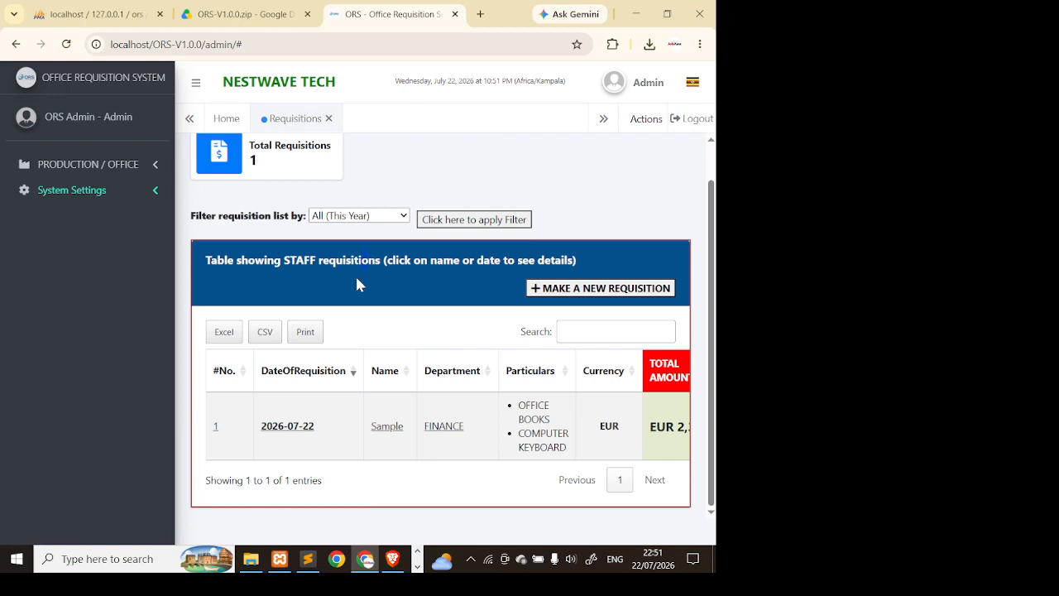
pyautogui.hscroll(3, 393, 337)
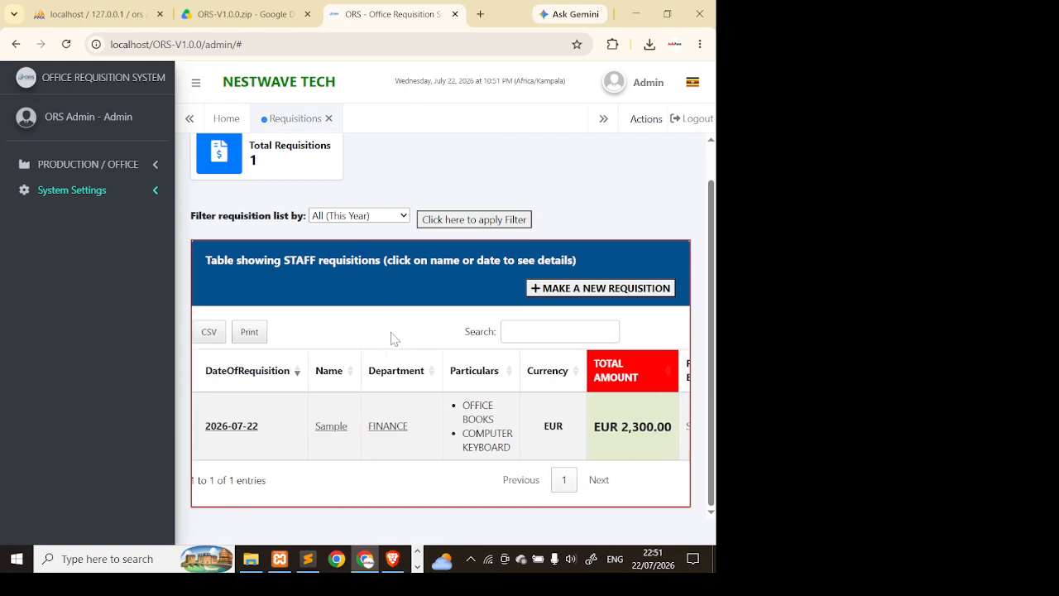
pyautogui.hscroll(1, 521, 397)
pyautogui.moveTo(491, 426); pyautogui.dragTo(665, 425)
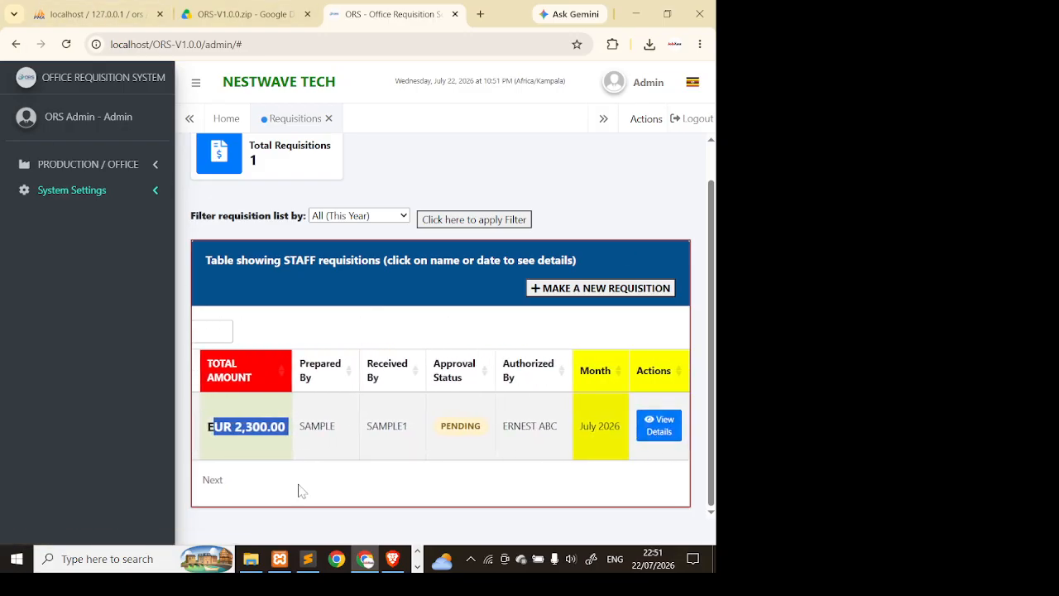
pyautogui.hscroll(-3, 298, 480)
pyautogui.hscroll(-10, 306, 482)
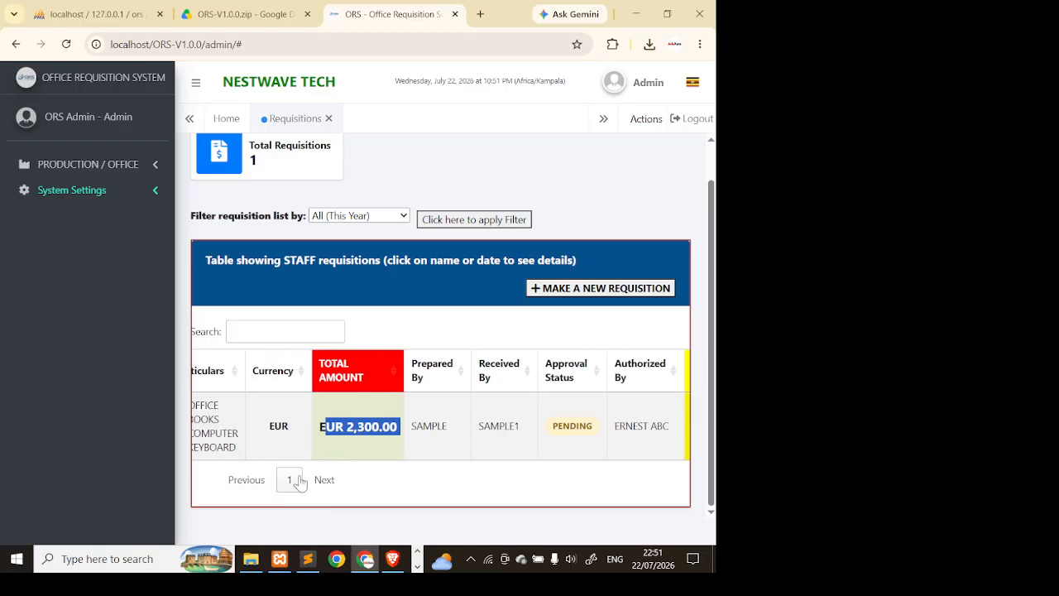
pyautogui.click(374, 348)
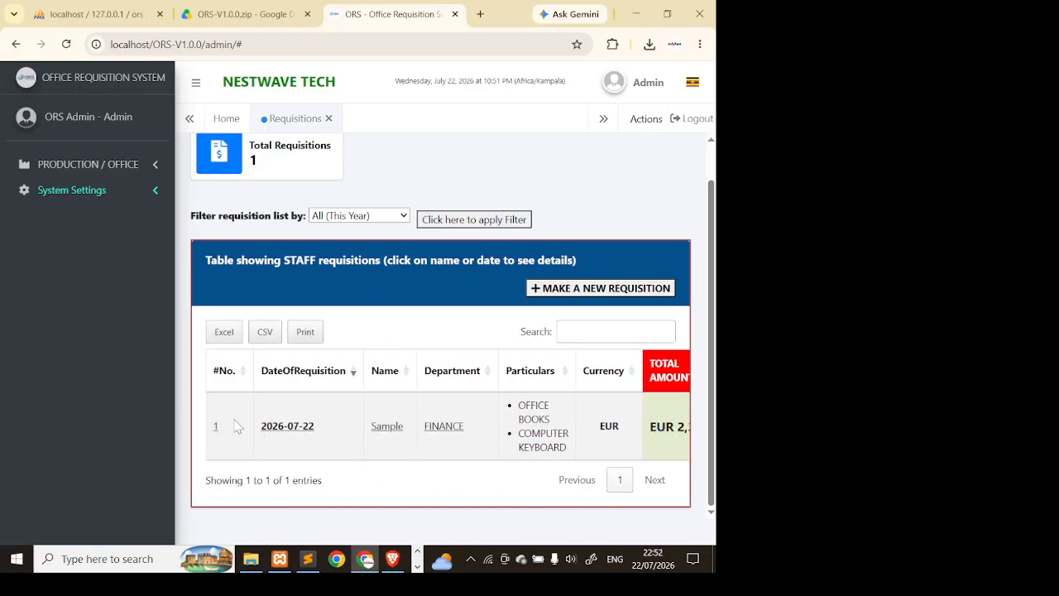
pyautogui.click(649, 83)
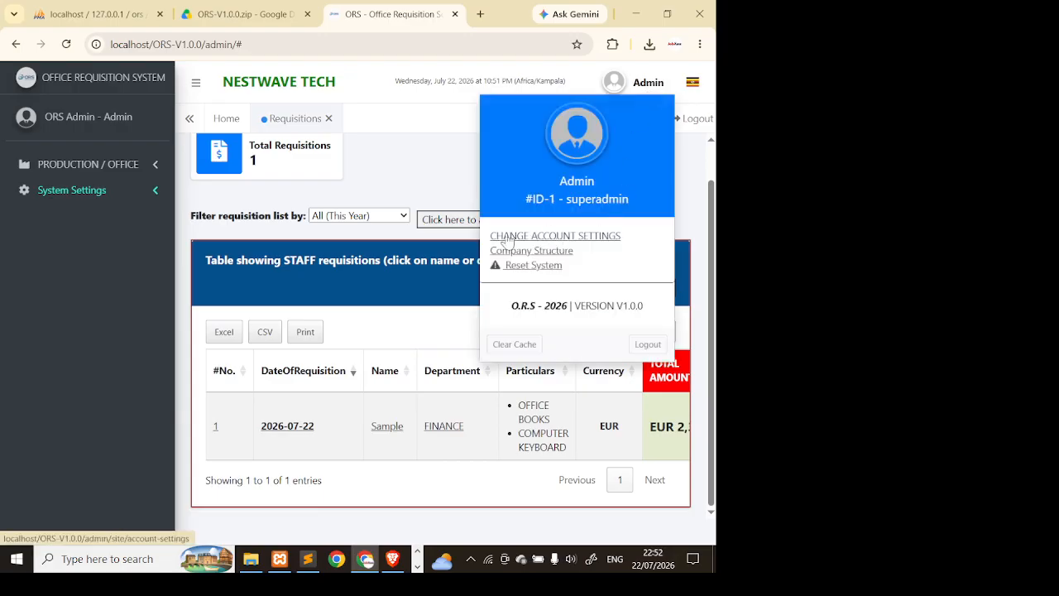
pyautogui.moveTo(578, 200); pyautogui.dragTo(634, 200)
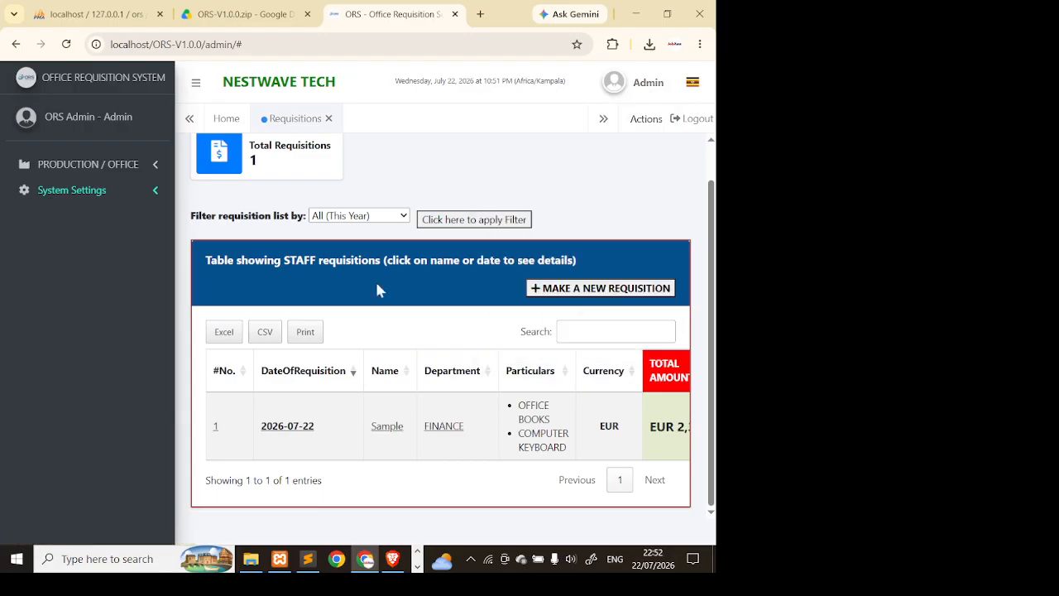
# - Open requisition ORS-000001's details from its 2026-07-22 date link in the table
pyautogui.click(288, 429)
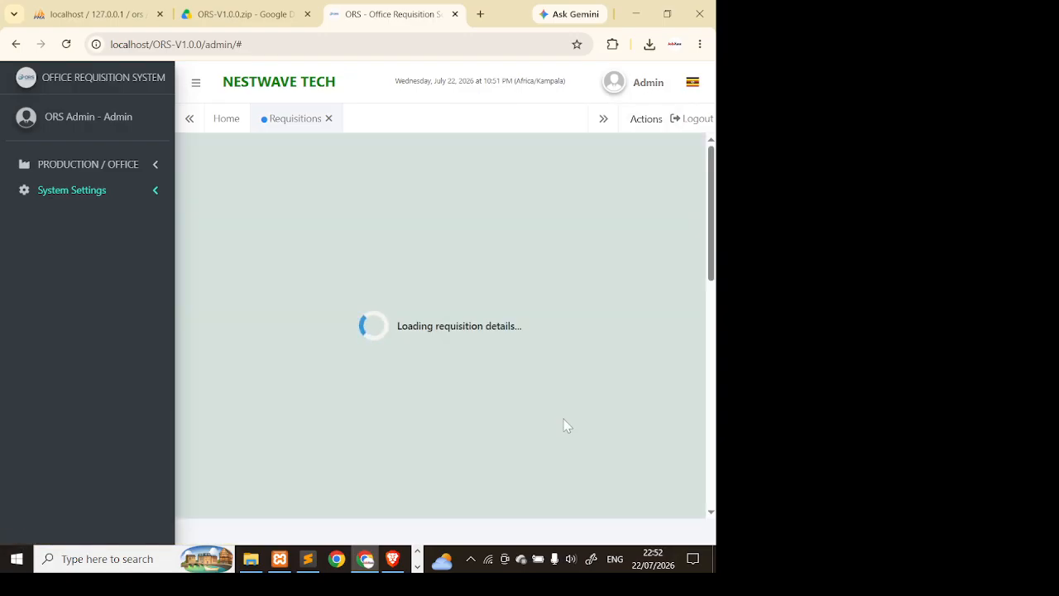
pyautogui.scroll(-3, 424, 282)
pyautogui.scroll(3, 423, 282)
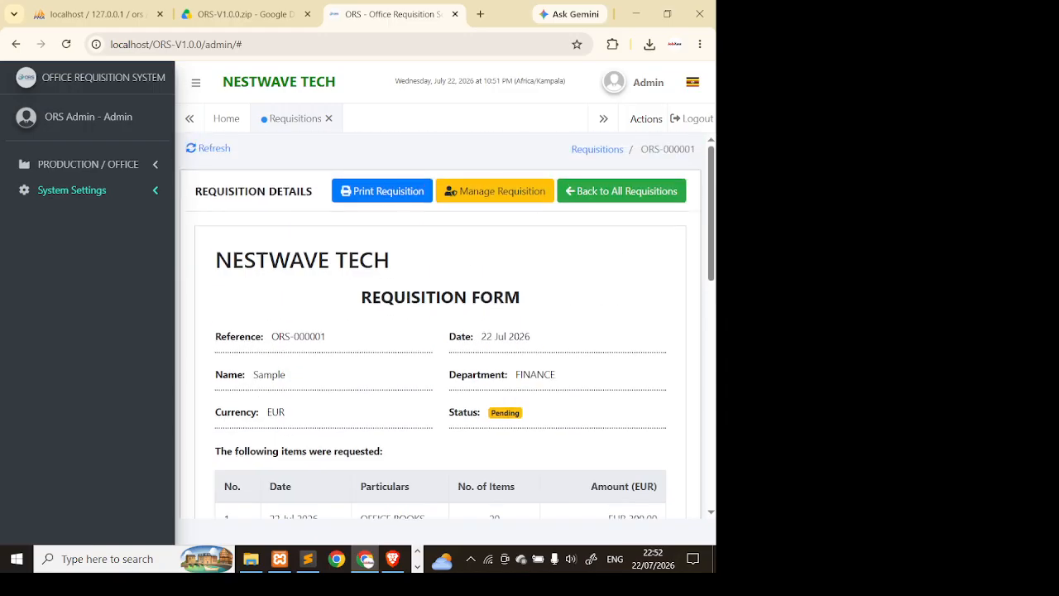
pyautogui.moveTo(412, 273); pyautogui.dragTo(164, 278)
pyautogui.click(335, 89)
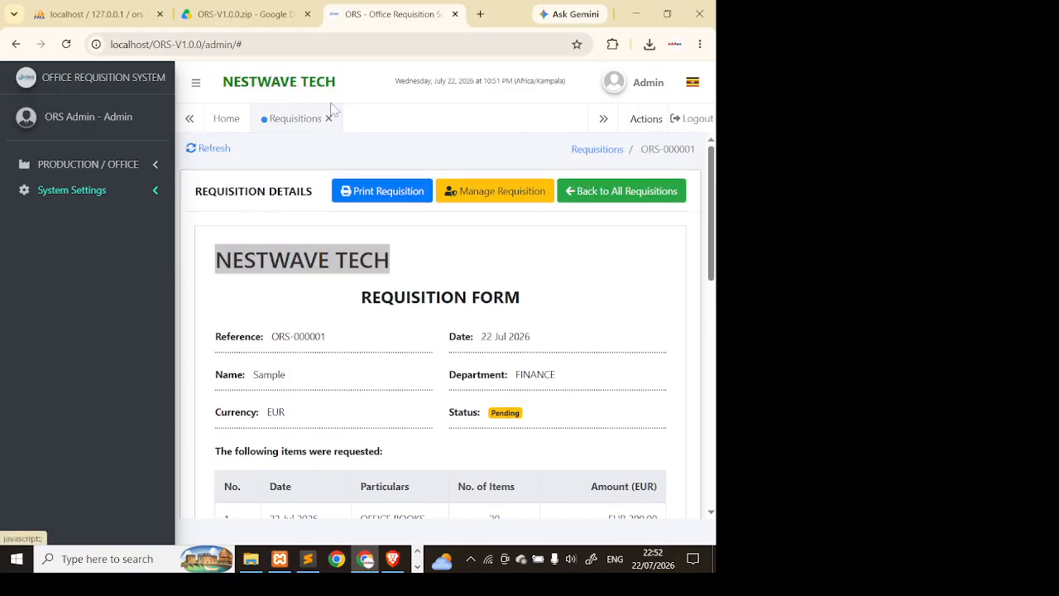
pyautogui.moveTo(327, 299); pyautogui.dragTo(480, 321)
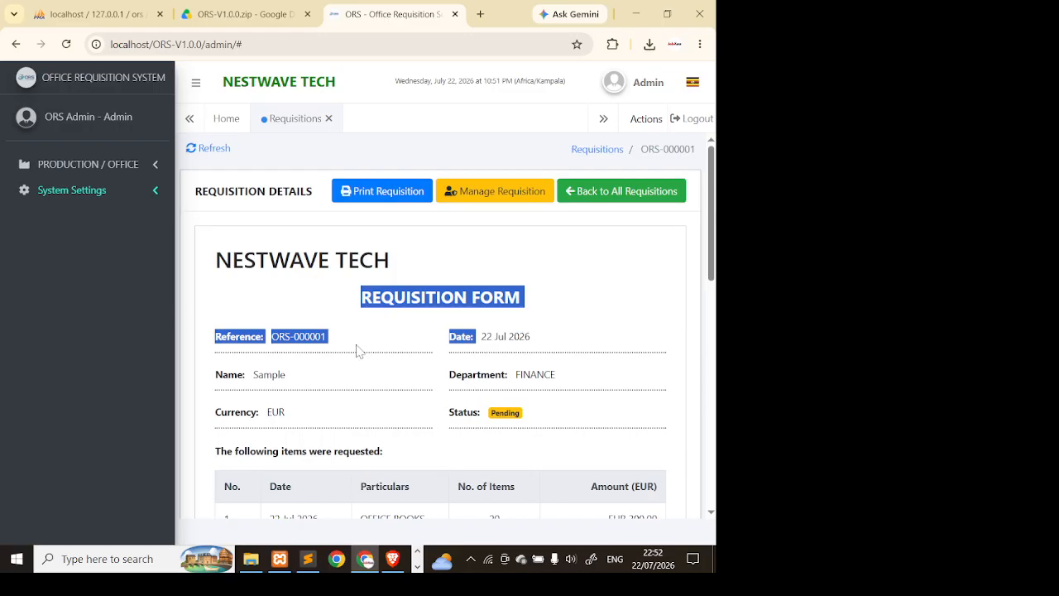
pyautogui.scroll(-2, 437, 356)
pyautogui.scroll(-2, 343, 248)
pyautogui.scroll(4, 343, 248)
pyautogui.scroll(-7, 335, 382)
pyautogui.scroll(2, 329, 384)
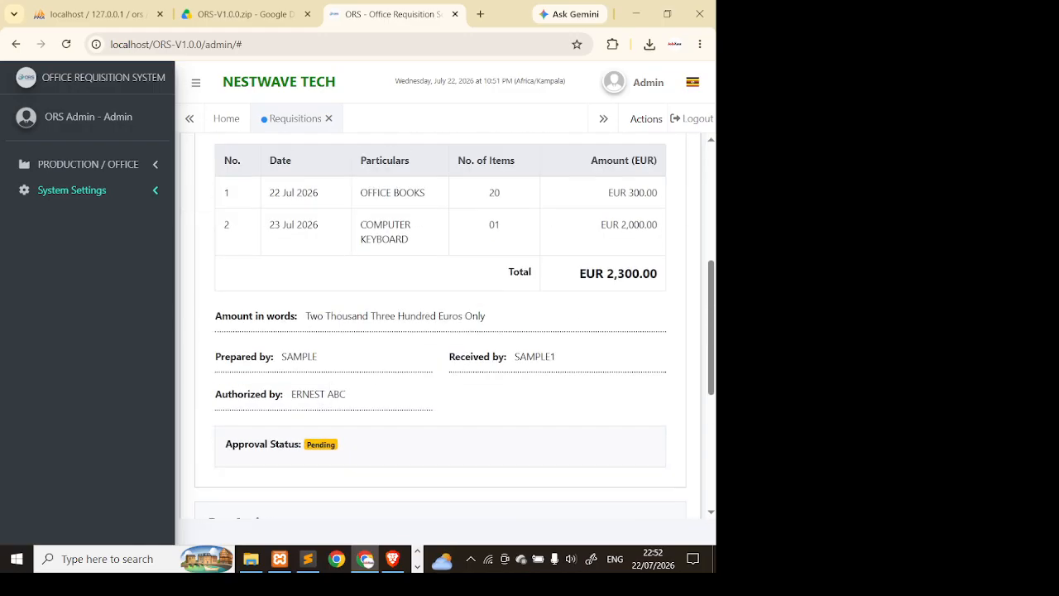
# - Review the two items and amount in words, then scroll down to Pre Actions
pyautogui.moveTo(291, 192); pyautogui.dragTo(407, 307)
pyautogui.moveTo(330, 315); pyautogui.dragTo(424, 316)
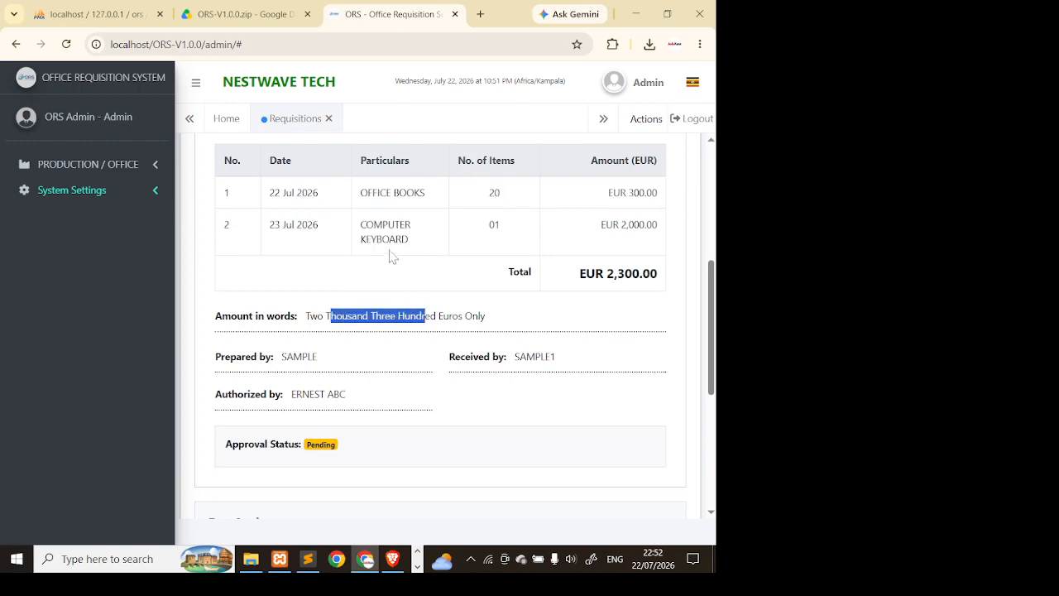
pyautogui.scroll(-2, 403, 406)
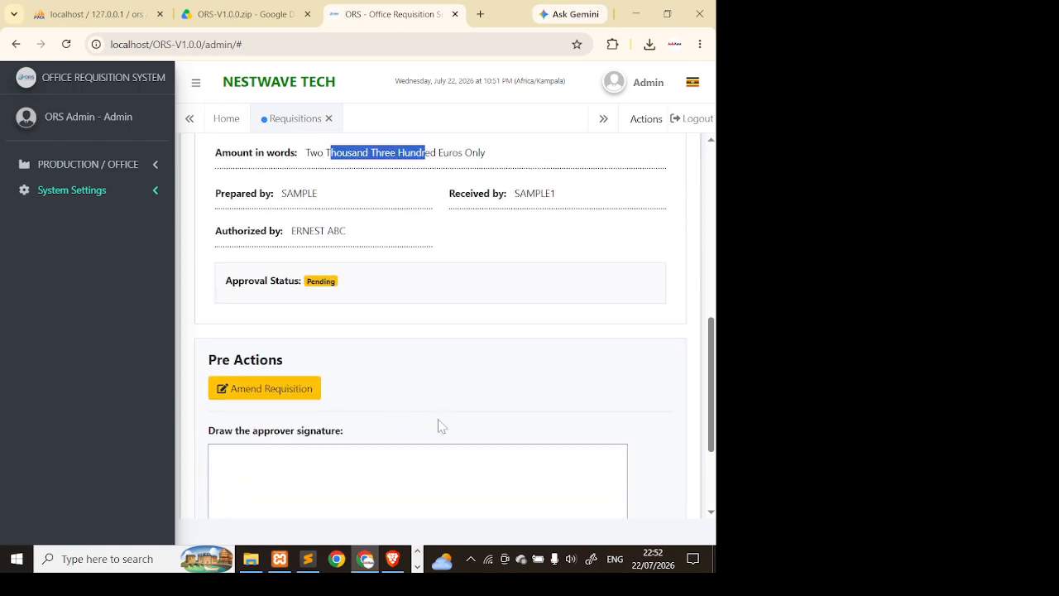
pyautogui.scroll(-2, 437, 424)
pyautogui.scroll(8, 436, 412)
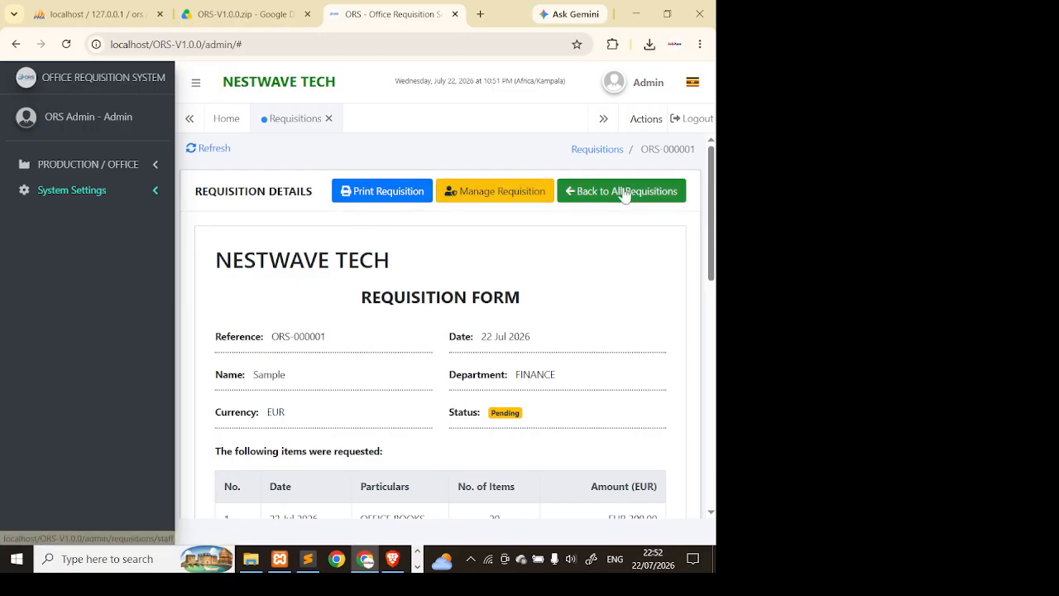
pyautogui.scroll(-8, 378, 300)
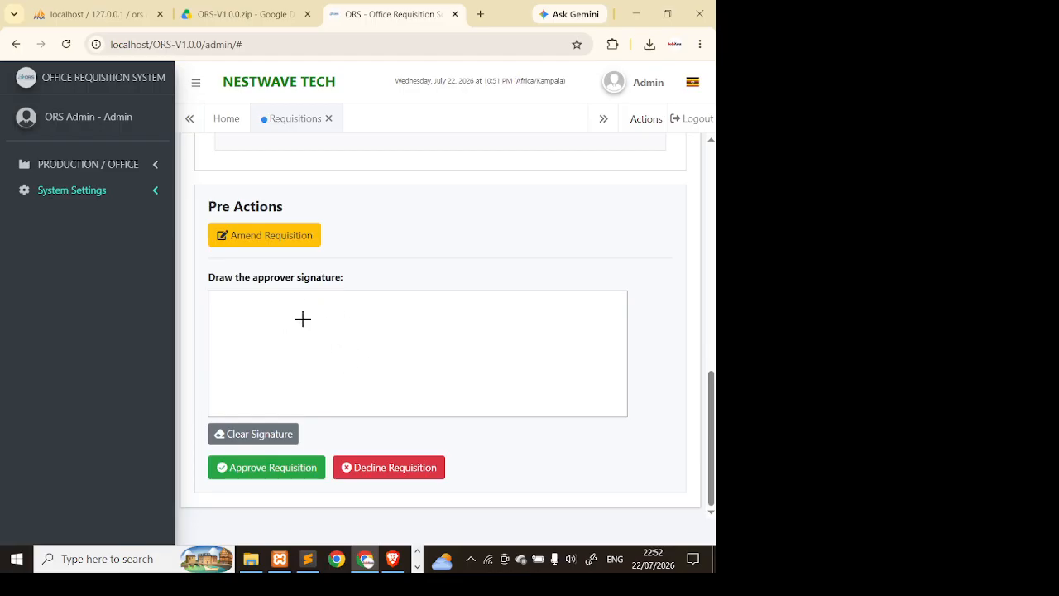
pyautogui.click(260, 239)
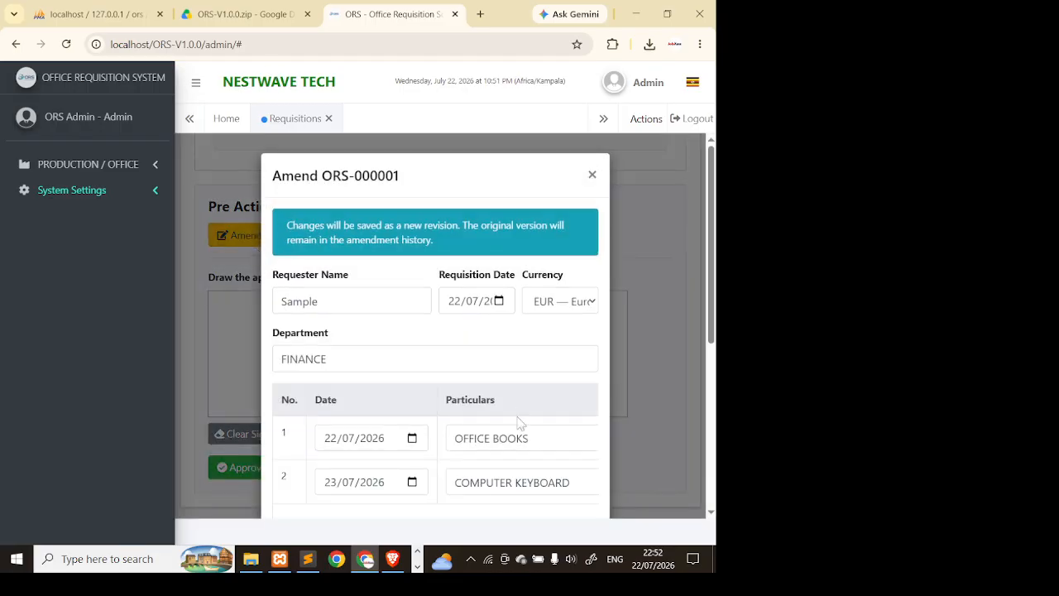
pyautogui.scroll(-2, 520, 424)
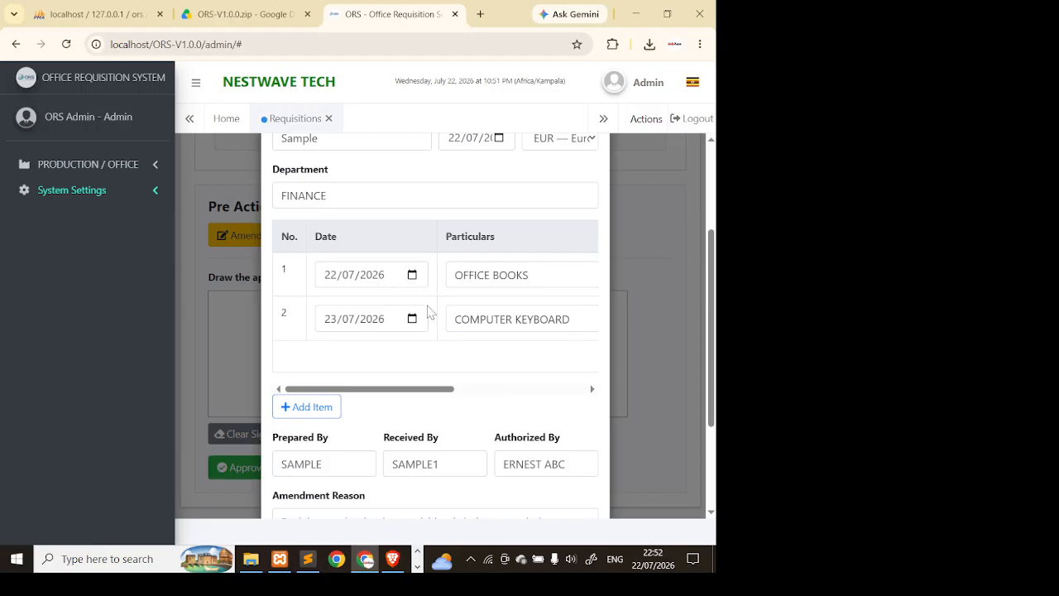
pyautogui.click(406, 316)
pyautogui.press('Tab')
pyautogui.press('Tab')
pyautogui.hscroll(2, 428, 395)
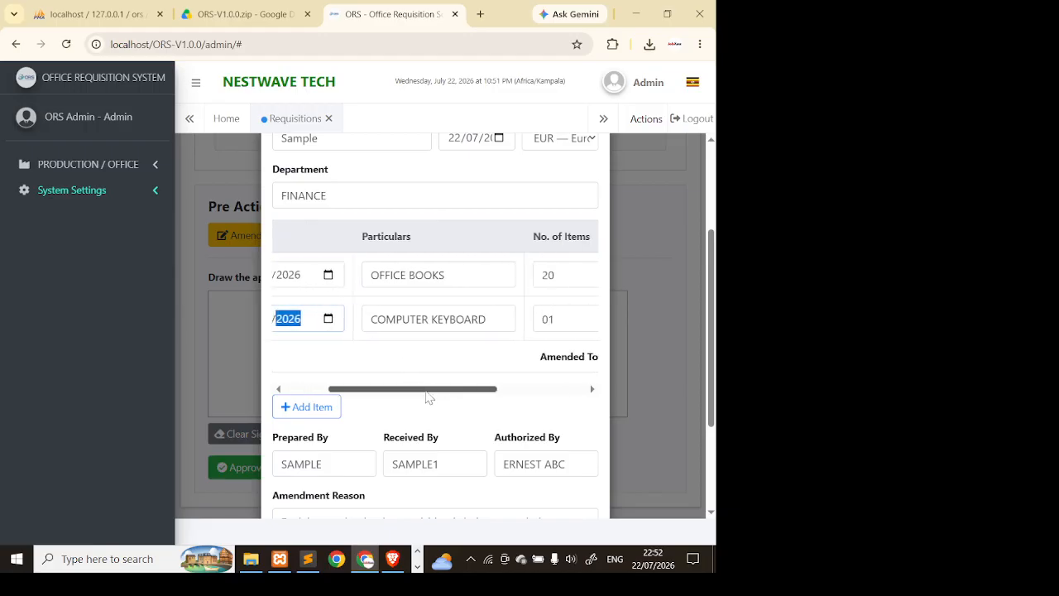
pyautogui.hscroll(2, 497, 397)
pyautogui.hscroll(-3, 348, 389)
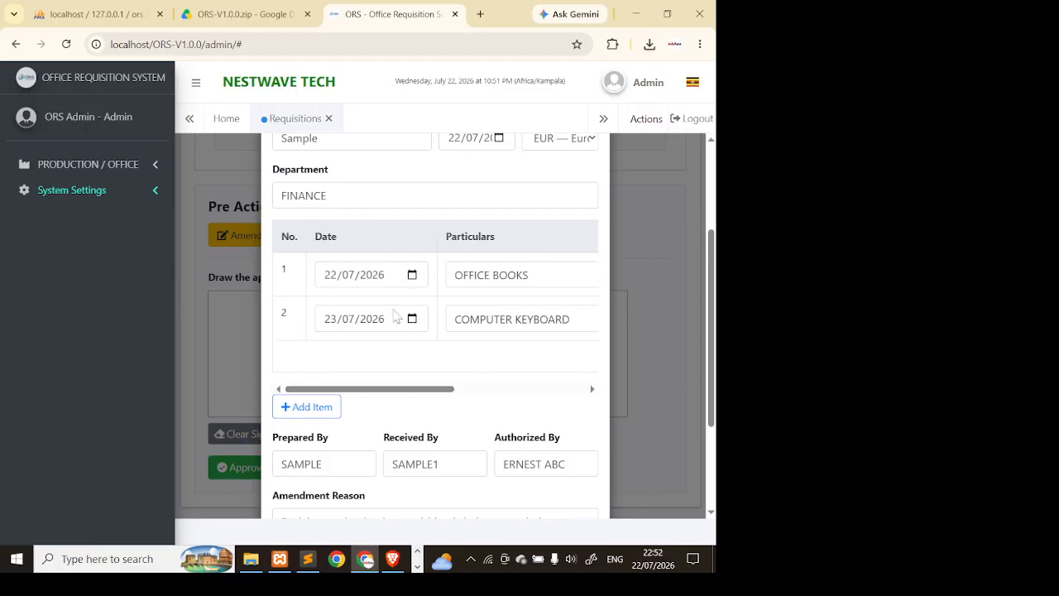
pyautogui.scroll(2, 400, 307)
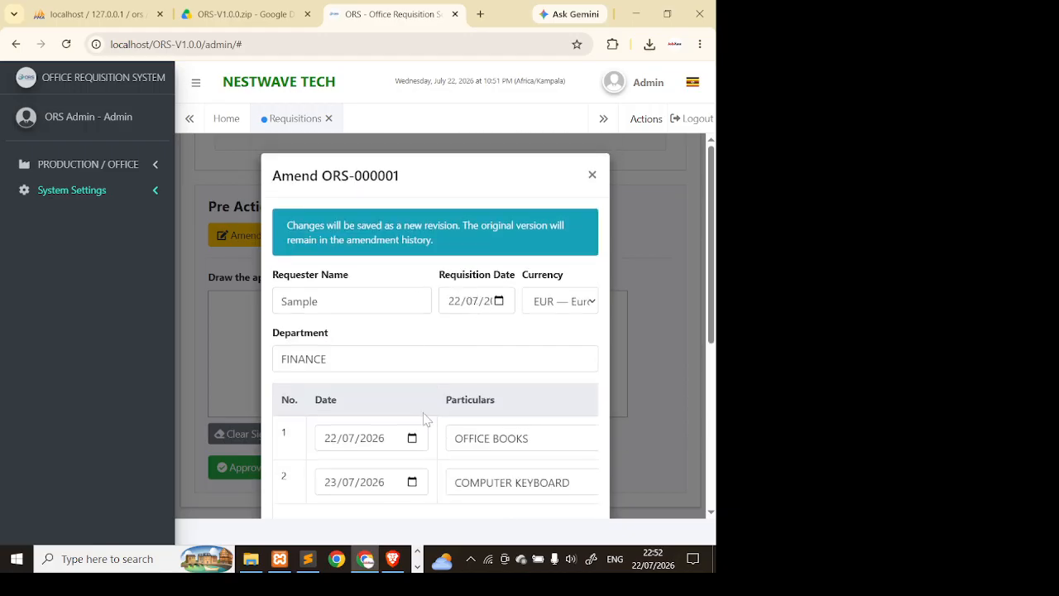
pyautogui.scroll(-4, 418, 397)
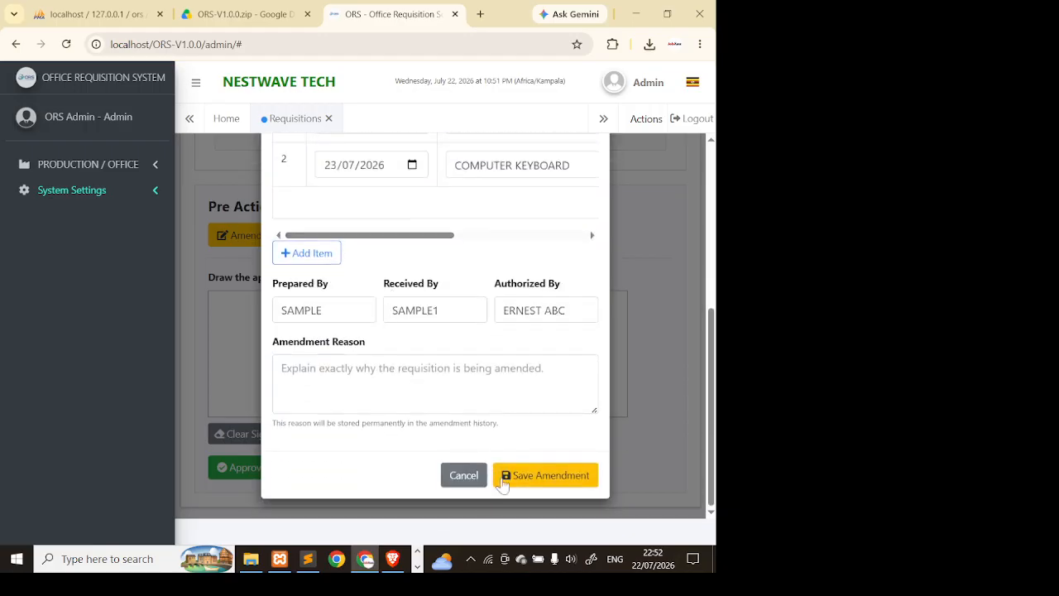
pyautogui.click(494, 470)
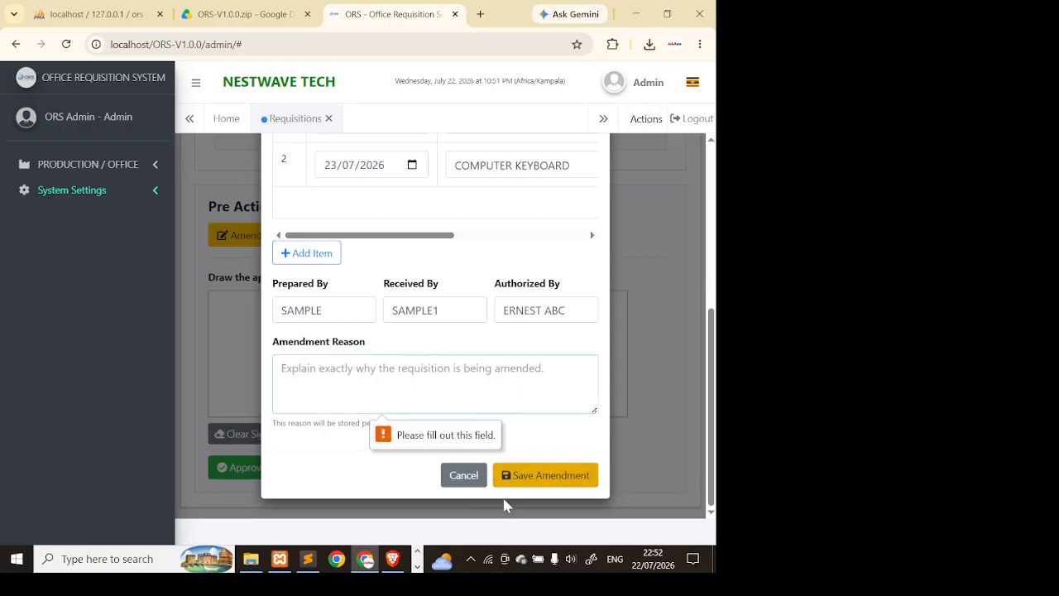
pyautogui.click(475, 476)
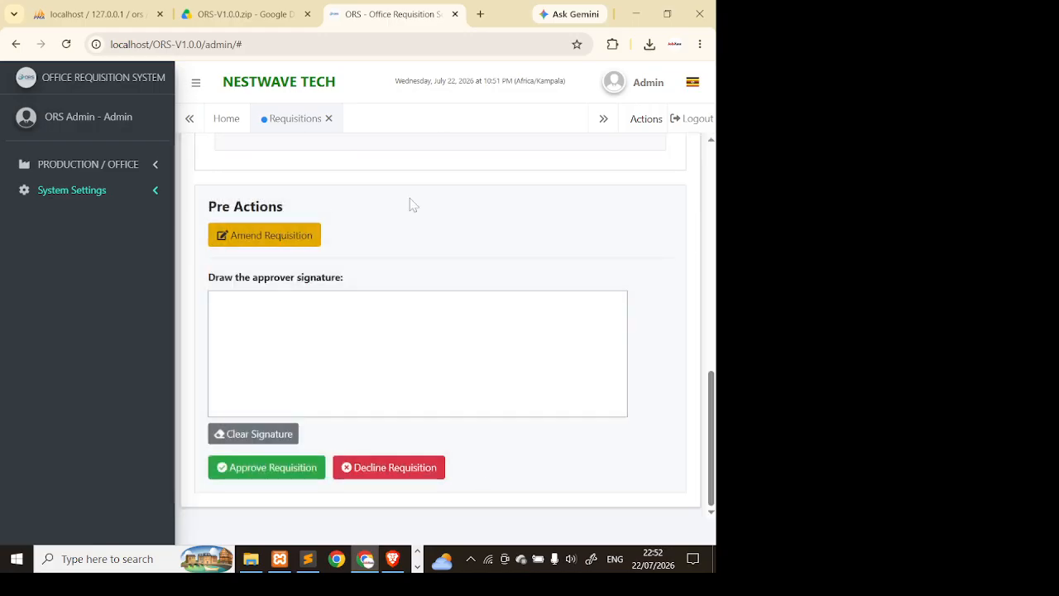
# - Sketch a signature in the approver signature box of ORS-000001
pyautogui.moveTo(333, 331)
pyautogui.mouseDown()
pyautogui.moveTo(439, 360)
pyautogui.moveTo(290, 369)
pyautogui.moveTo(305, 329)
pyautogui.moveTo(473, 402)
pyautogui.moveTo(446, 330)
pyautogui.moveTo(291, 316)
pyautogui.moveTo(492, 335)
pyautogui.mouseUp()
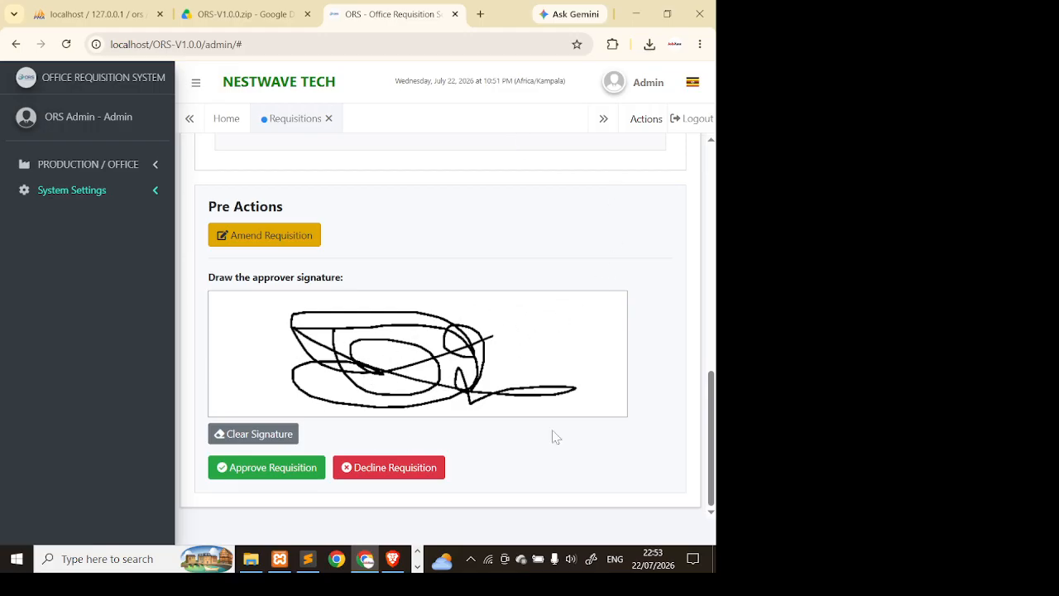
# - Replace the approver signature with a newly drawn one and approve requisition ORS-000001
pyautogui.click(233, 435)
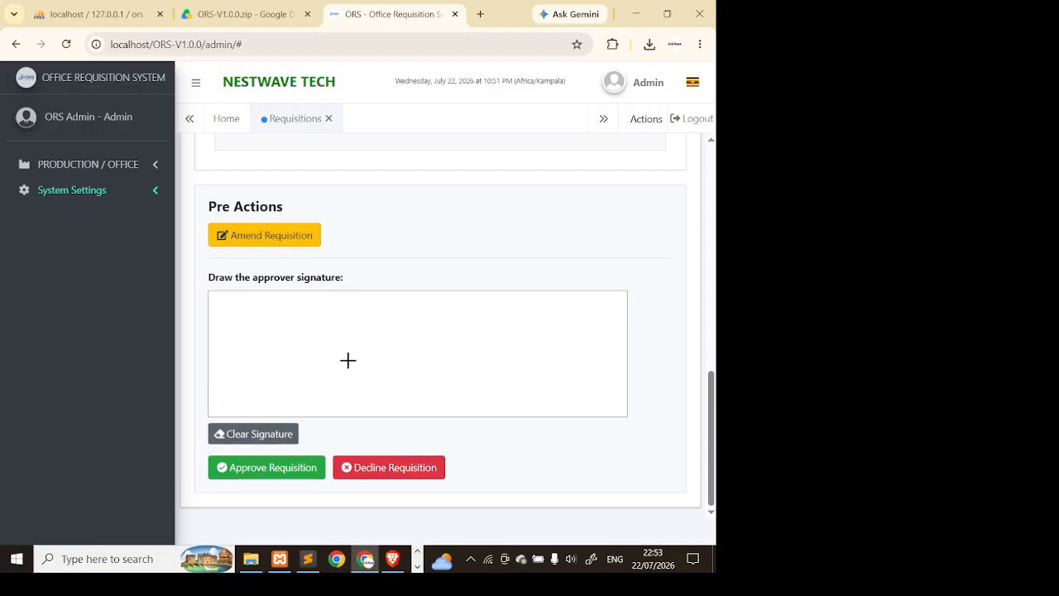
pyautogui.moveTo(371, 324)
pyautogui.mouseDown()
pyautogui.moveTo(438, 381)
pyautogui.moveTo(361, 368)
pyautogui.moveTo(392, 331)
pyautogui.moveTo(449, 355)
pyautogui.moveTo(497, 319)
pyautogui.moveTo(578, 527)
pyautogui.mouseUp()
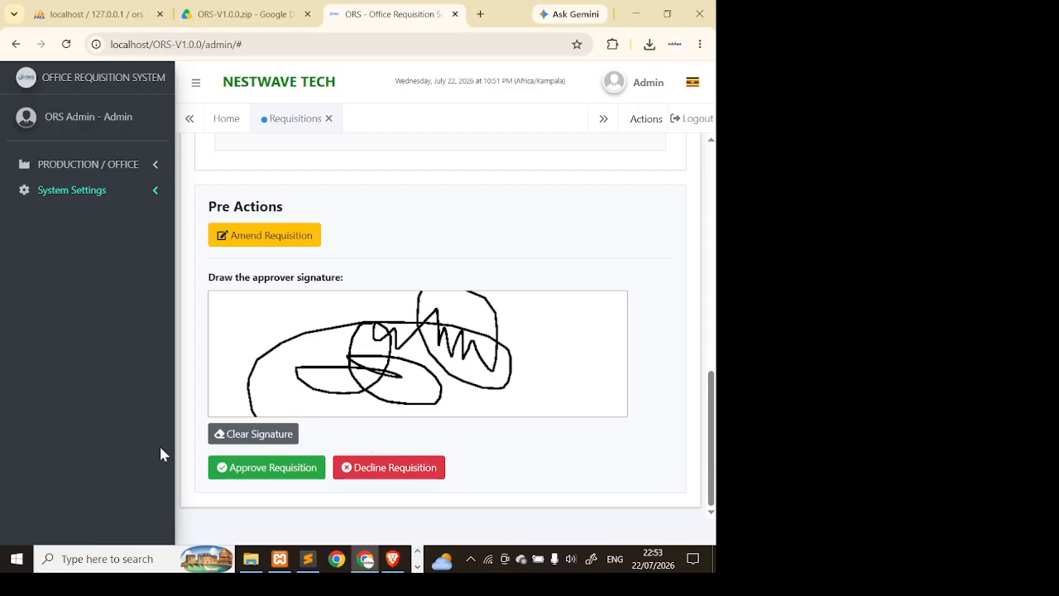
pyautogui.click(282, 472)
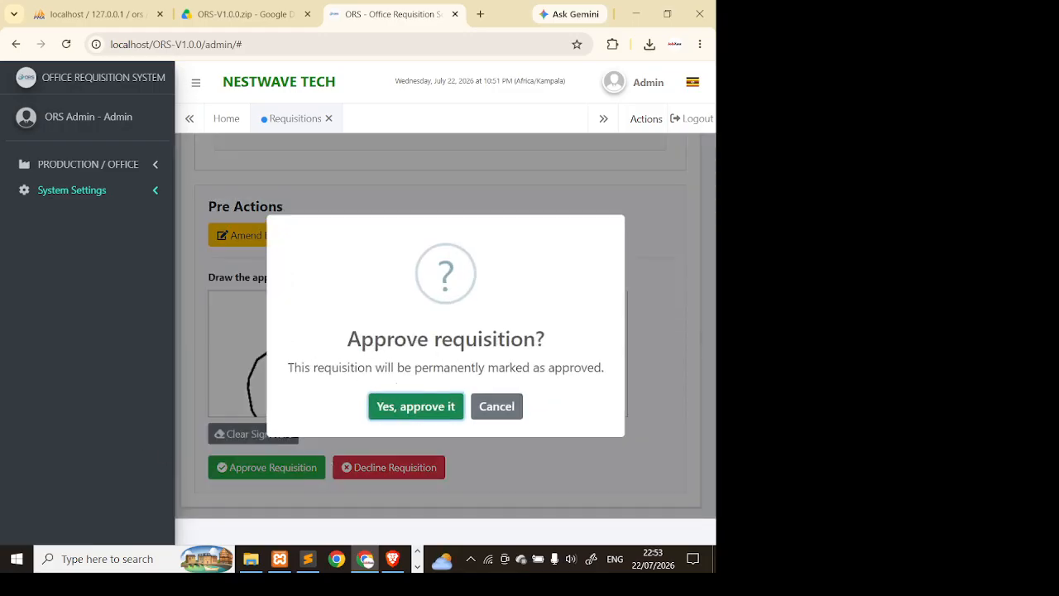
pyautogui.moveTo(293, 367); pyautogui.dragTo(456, 360)
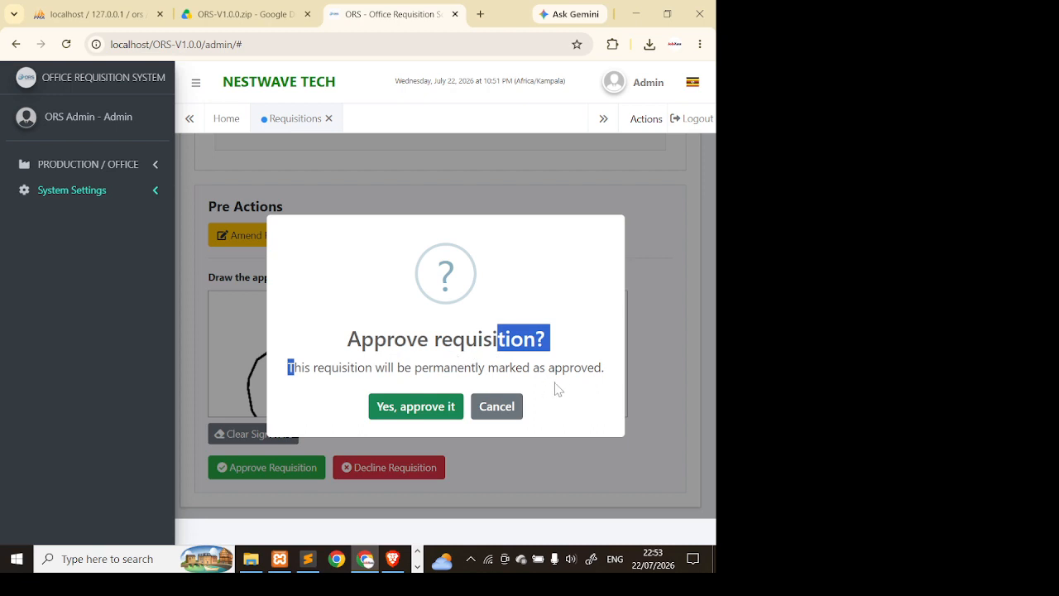
pyautogui.click(430, 410)
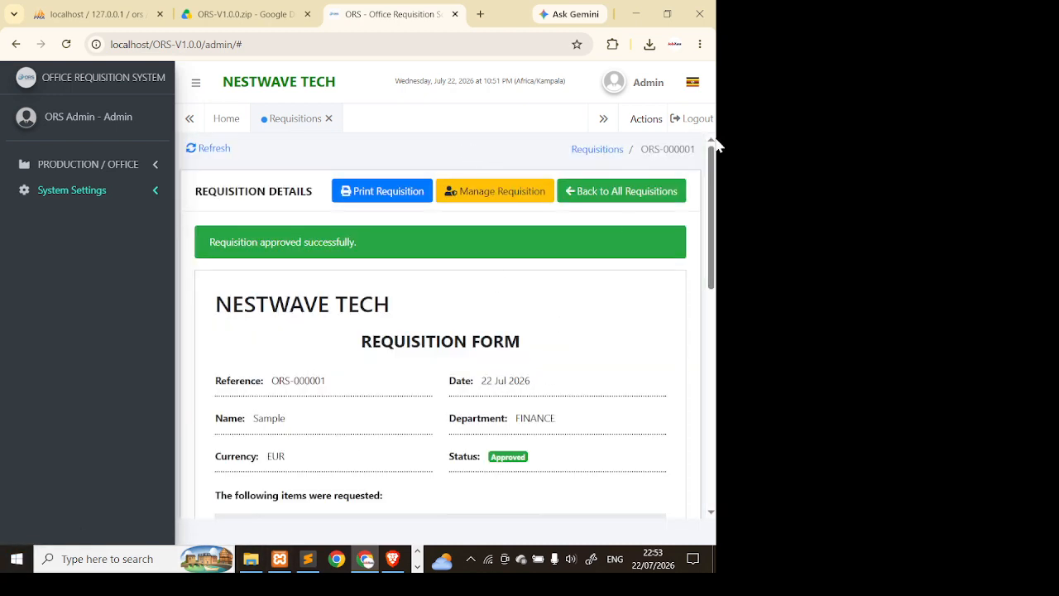
# - Back in the requisitions list, sort by Department and open the approved requisition's details
pyautogui.click(612, 190)
pyautogui.scroll(-1, 538, 414)
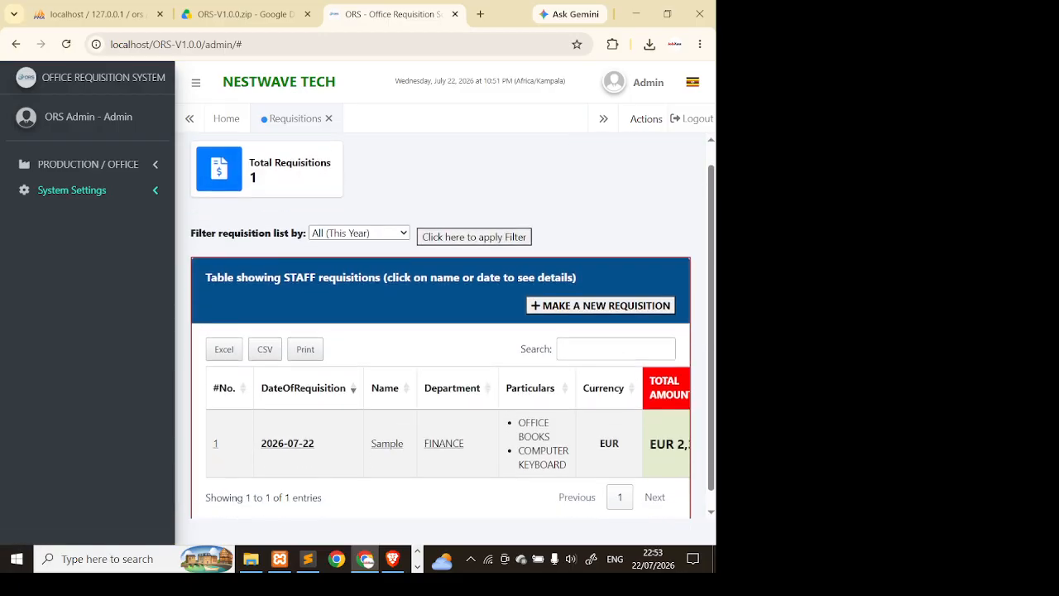
pyautogui.click(444, 372)
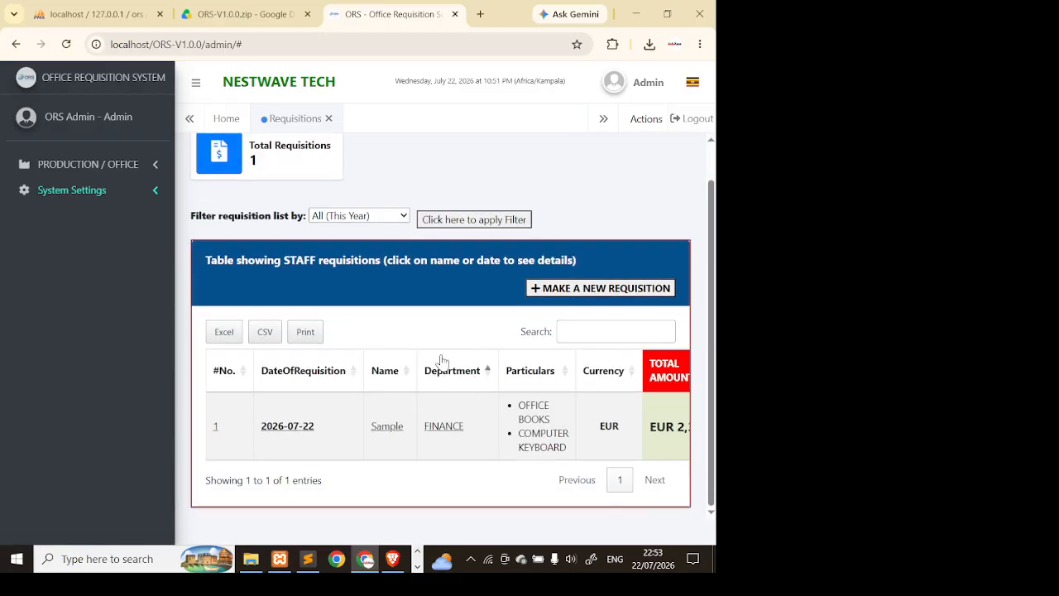
pyautogui.hscroll(6, 497, 414)
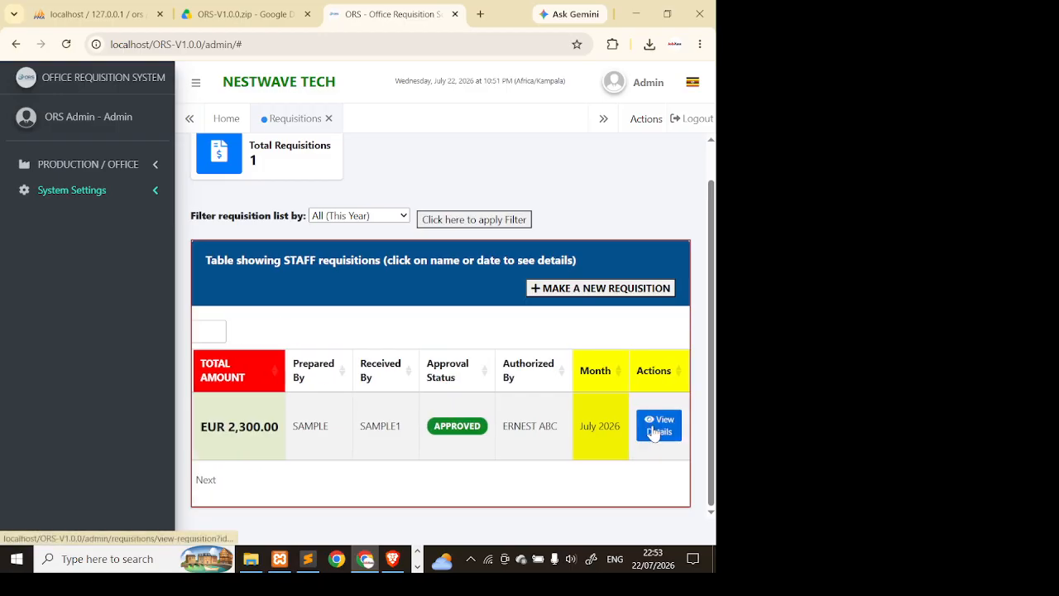
pyautogui.click(653, 426)
# - Scroll through the approved requisition's items table and clear the text selection
pyautogui.scroll(-6, 518, 346)
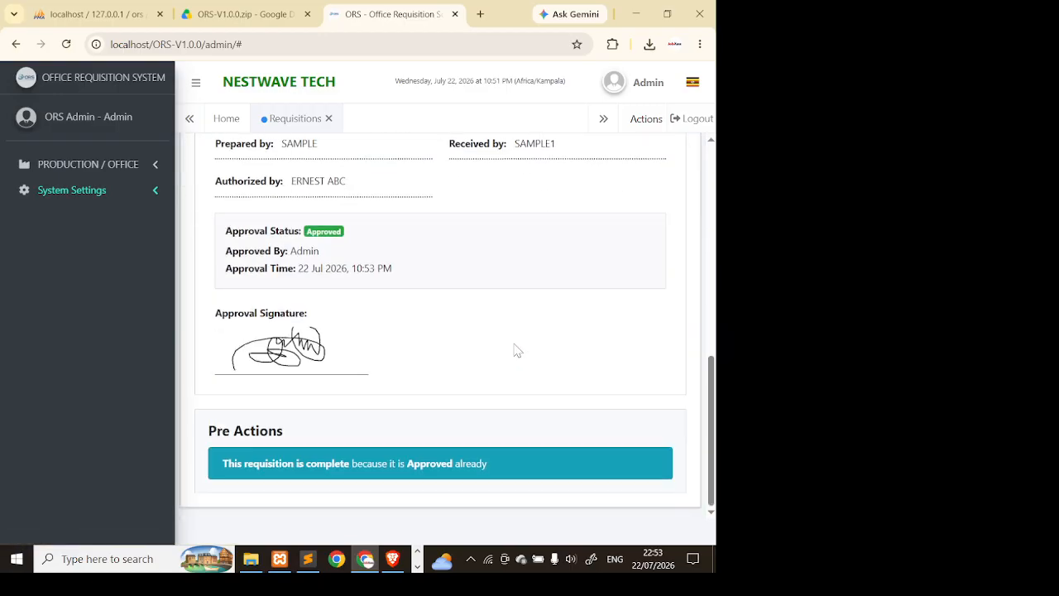
pyautogui.scroll(2, 517, 350)
pyautogui.scroll(-3, 517, 350)
pyautogui.scroll(6, 544, 343)
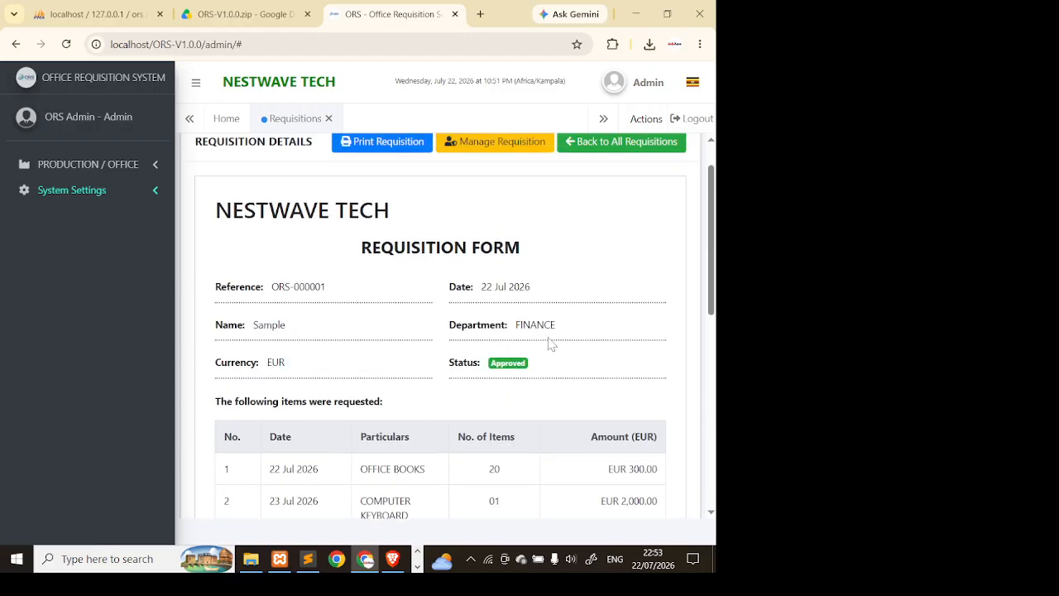
pyautogui.scroll(1, 551, 344)
pyautogui.scroll(-2, 499, 322)
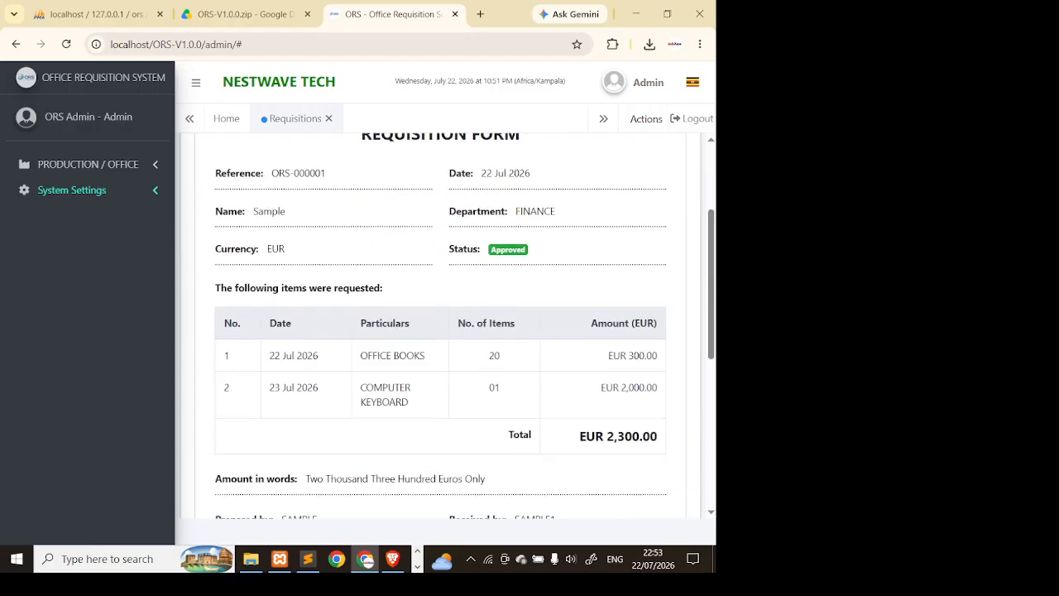
pyautogui.moveTo(350, 320); pyautogui.dragTo(412, 408)
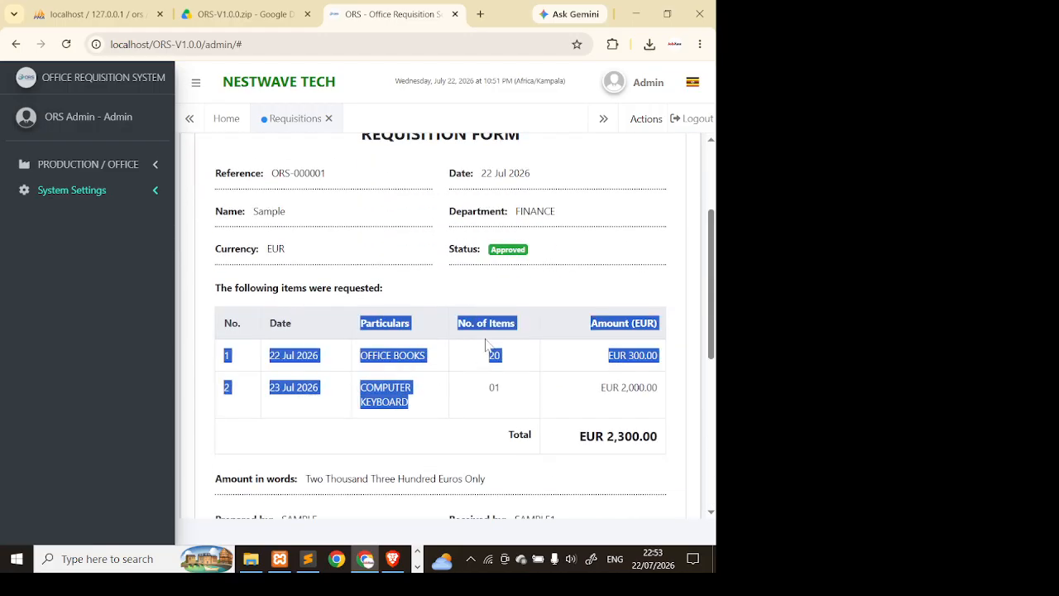
pyautogui.click(486, 342)
pyautogui.scroll(-2, 517, 340)
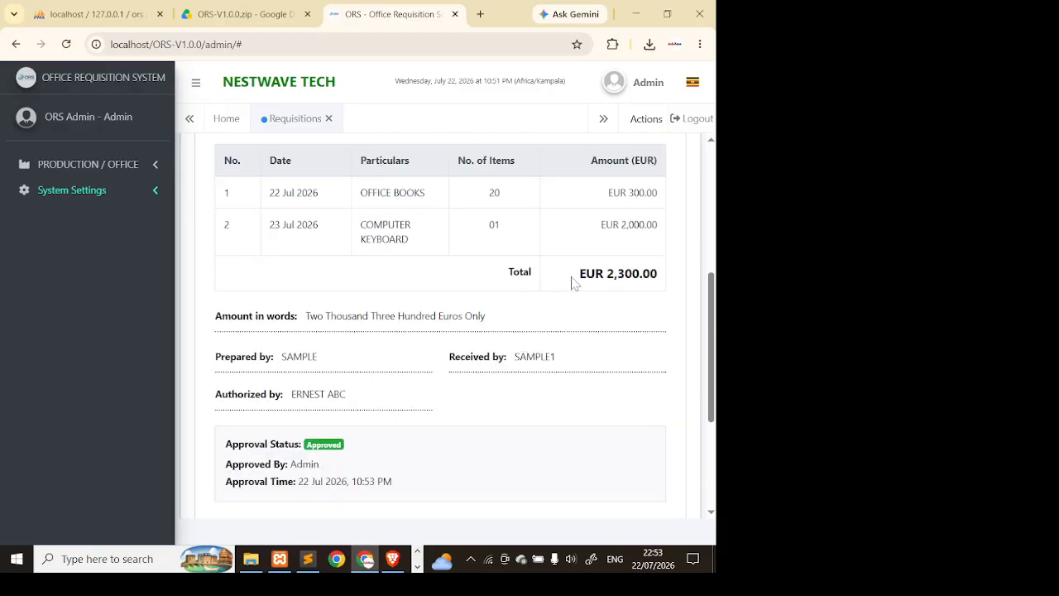
# - Check the EUR 2,300.00 total, preparer, authorizer, Approved status and signature
pyautogui.moveTo(574, 283); pyautogui.dragTo(681, 269)
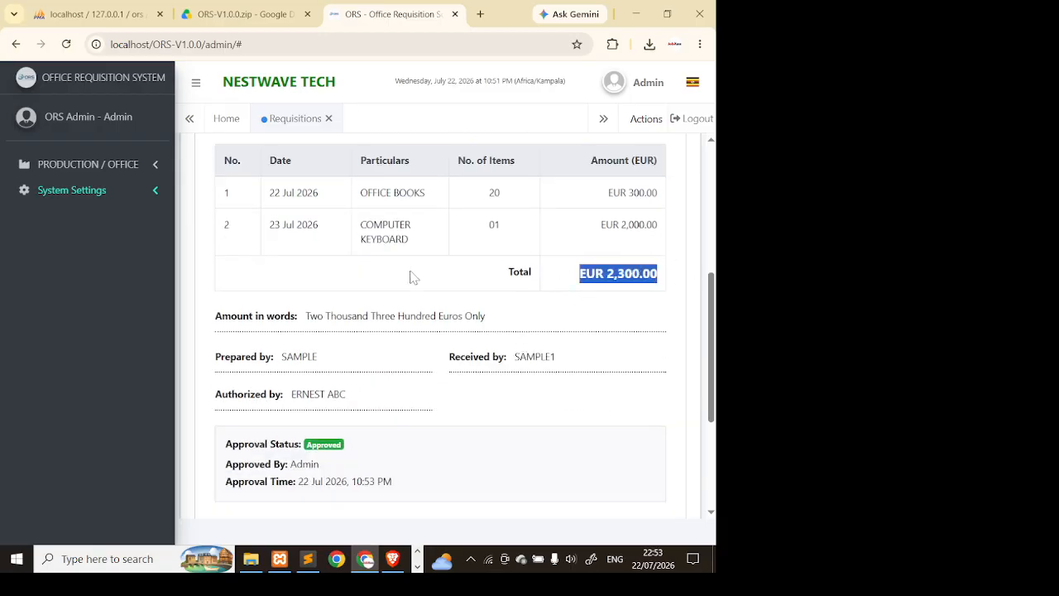
pyautogui.moveTo(281, 359); pyautogui.dragTo(350, 362)
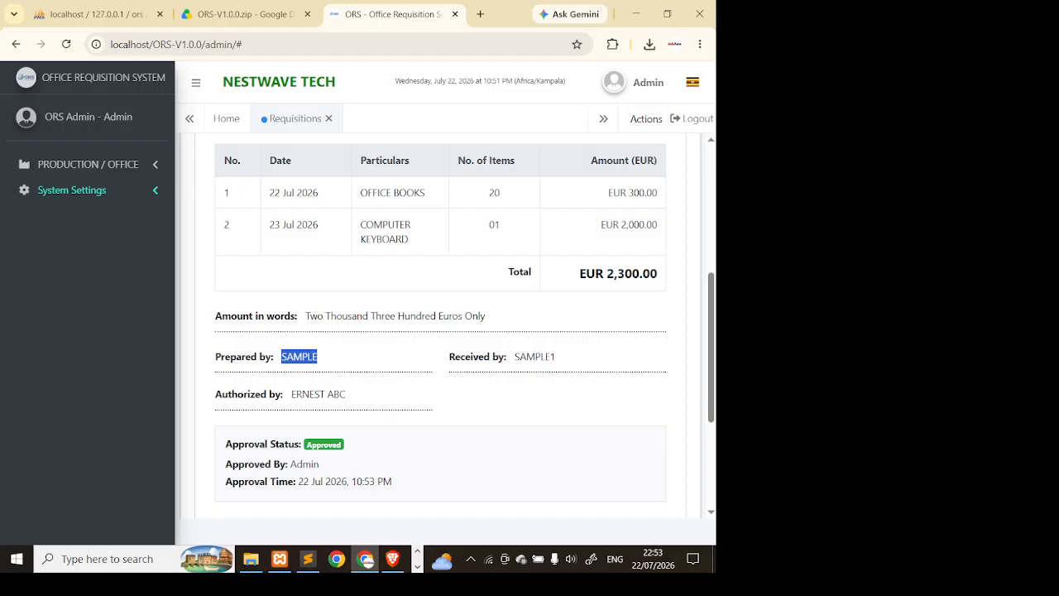
pyautogui.moveTo(299, 395); pyautogui.dragTo(346, 396)
pyautogui.moveTo(275, 445); pyautogui.dragTo(477, 436)
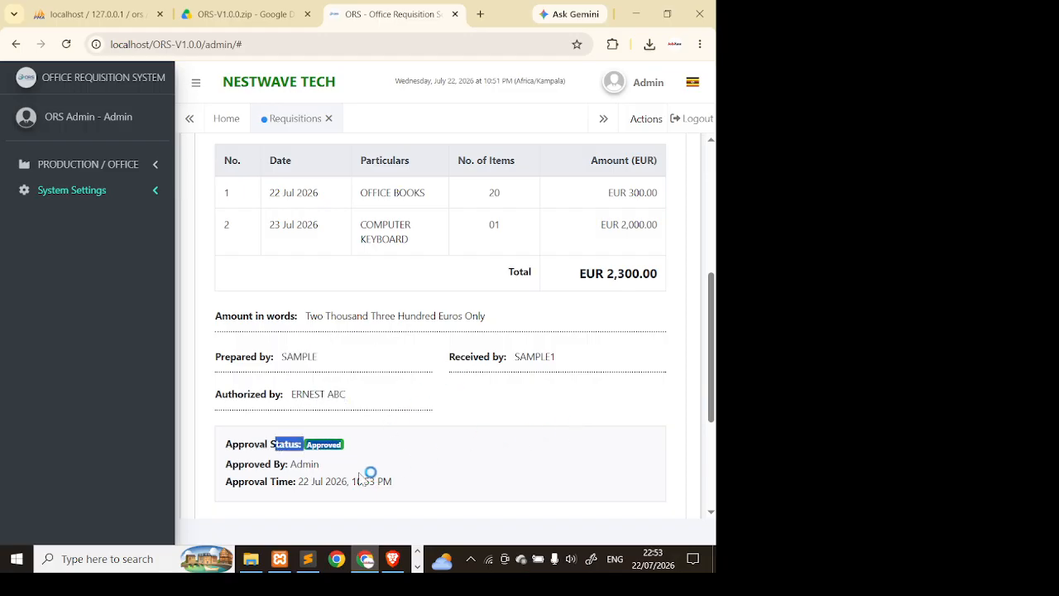
pyautogui.moveTo(309, 474)
pyautogui.mouseDown()
pyautogui.moveTo(363, 464)
pyautogui.moveTo(375, 480)
pyautogui.mouseUp()
pyautogui.scroll(-4, 482, 381)
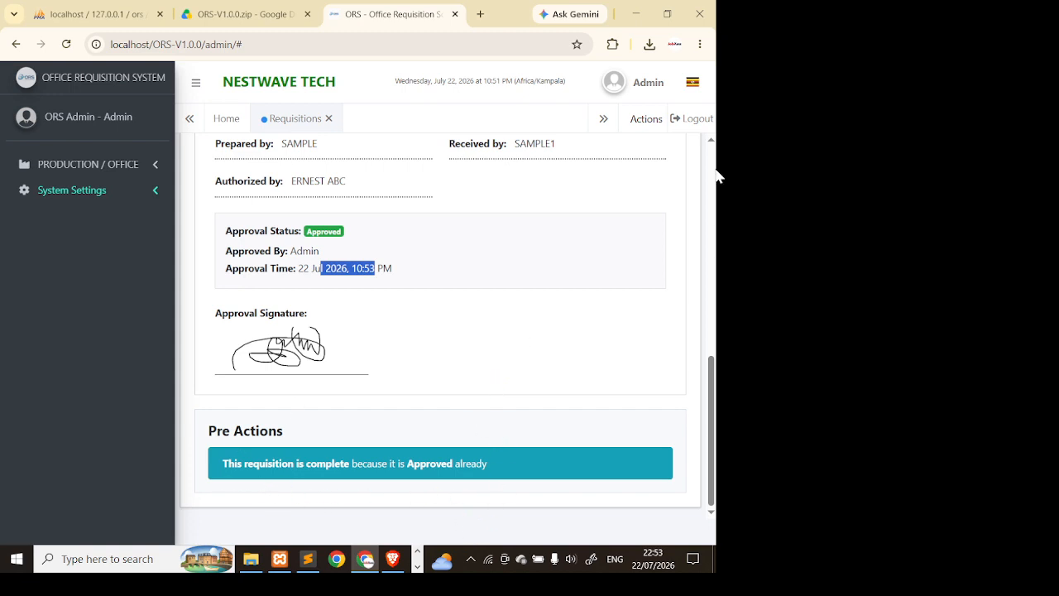
pyautogui.scroll(1, 275, 365)
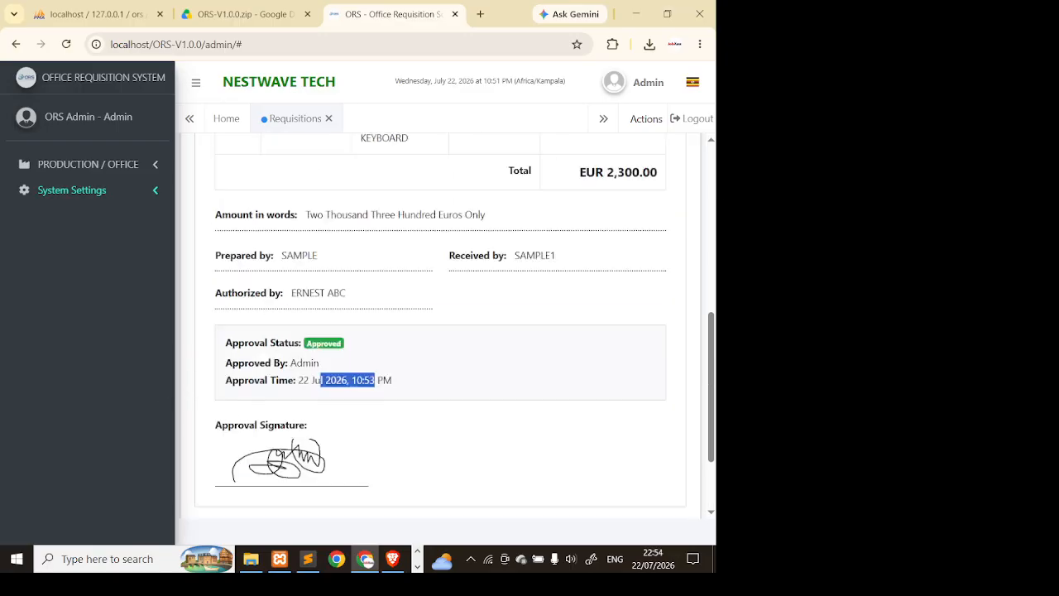
pyautogui.scroll(5, 284, 353)
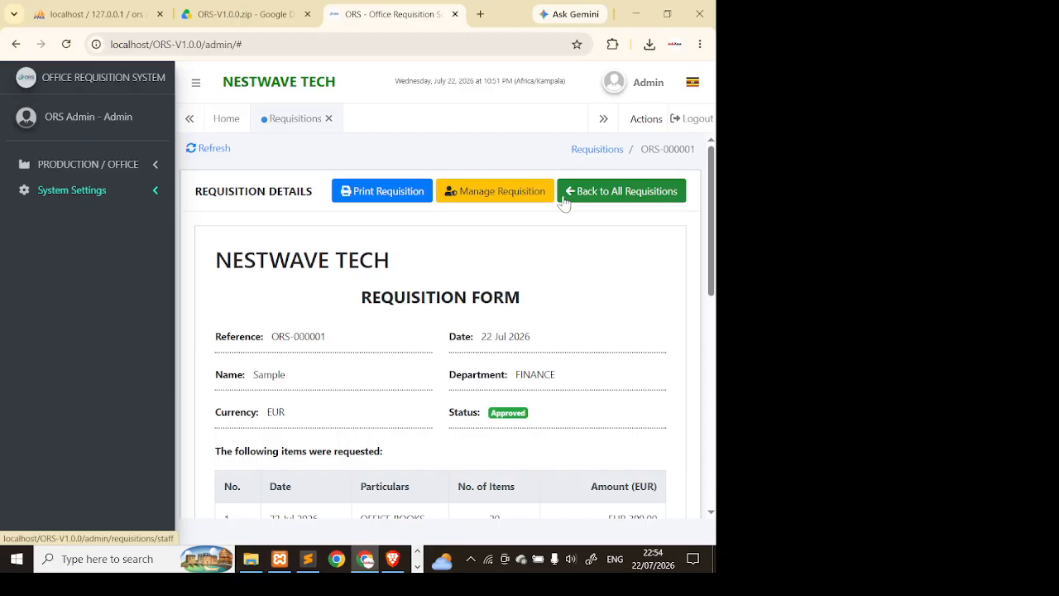
# - Return to the requisitions list, reload to the dashboard, reopen the list, and log out
pyautogui.click(615, 199)
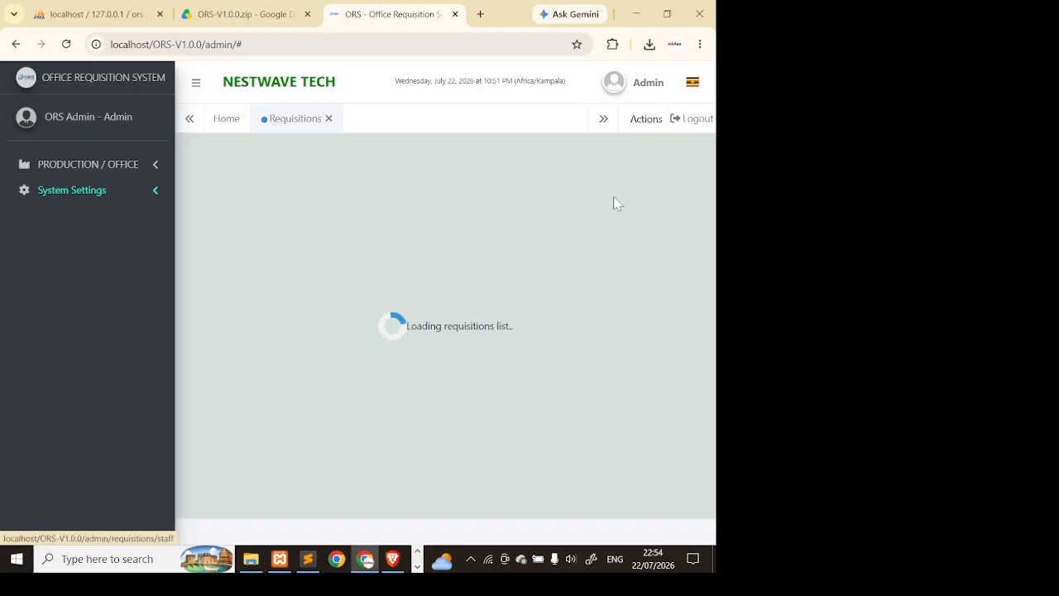
pyautogui.scroll(-1, 414, 414)
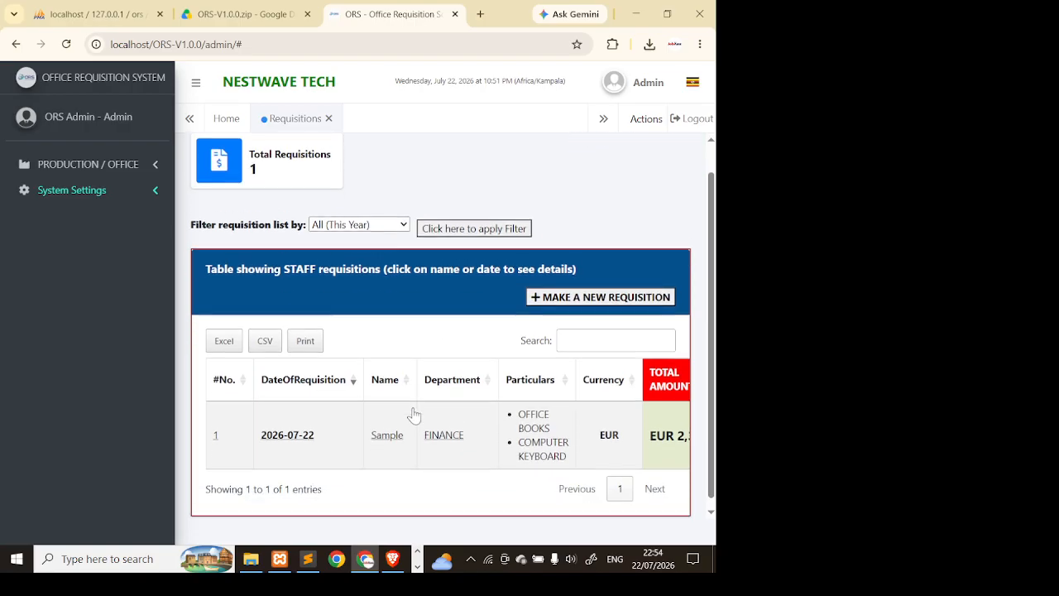
pyautogui.scroll(1, 438, 367)
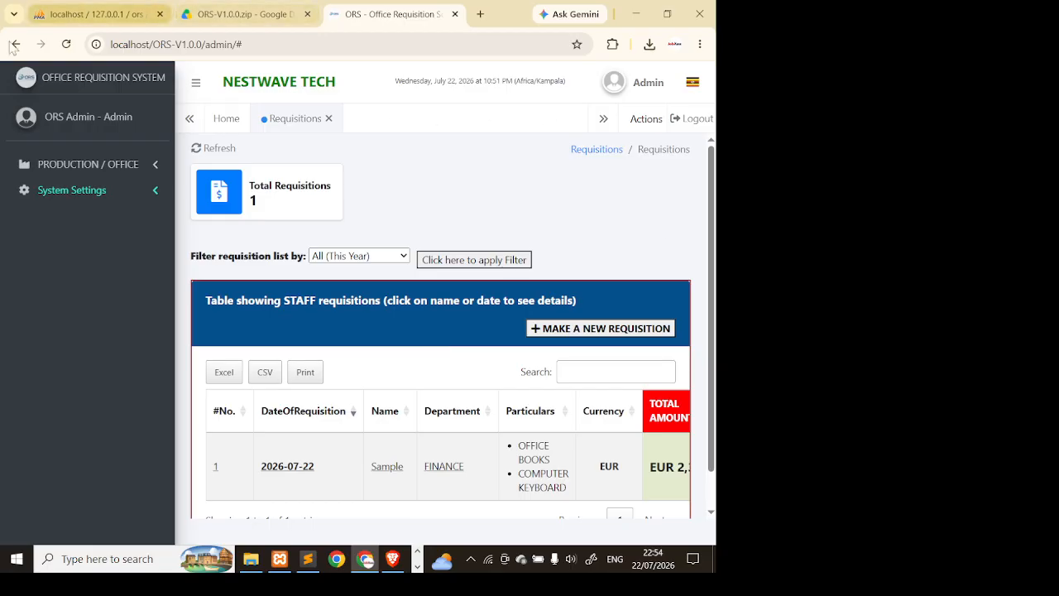
pyautogui.click(68, 46)
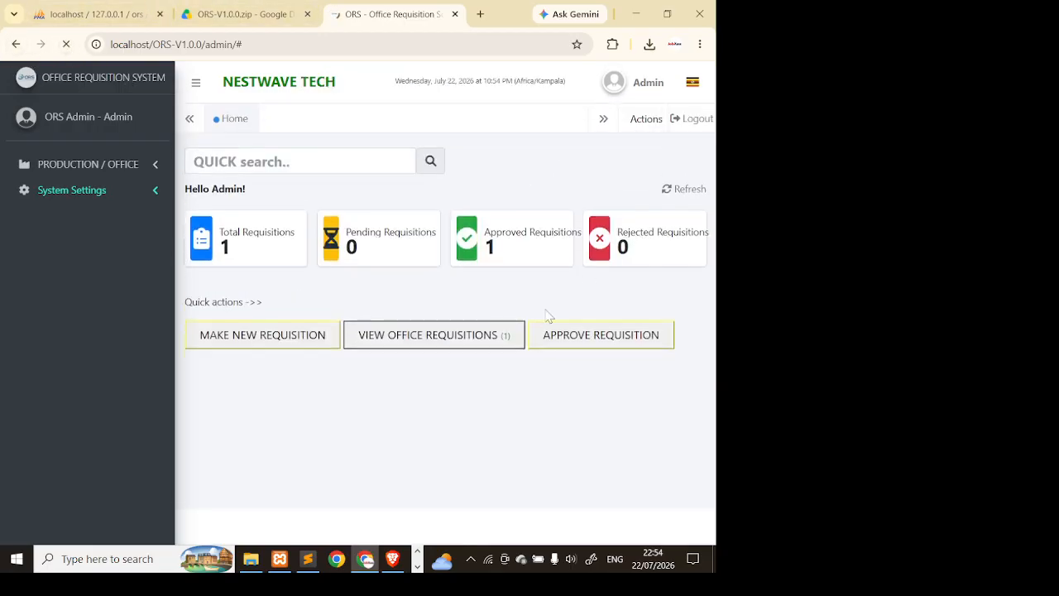
pyautogui.click(510, 335)
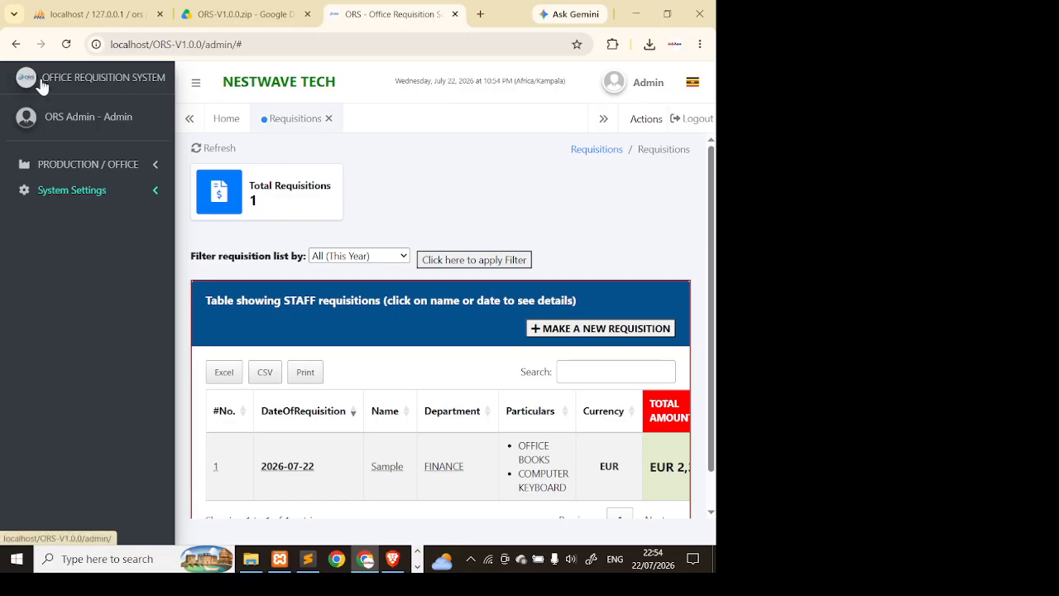
pyautogui.click(679, 125)
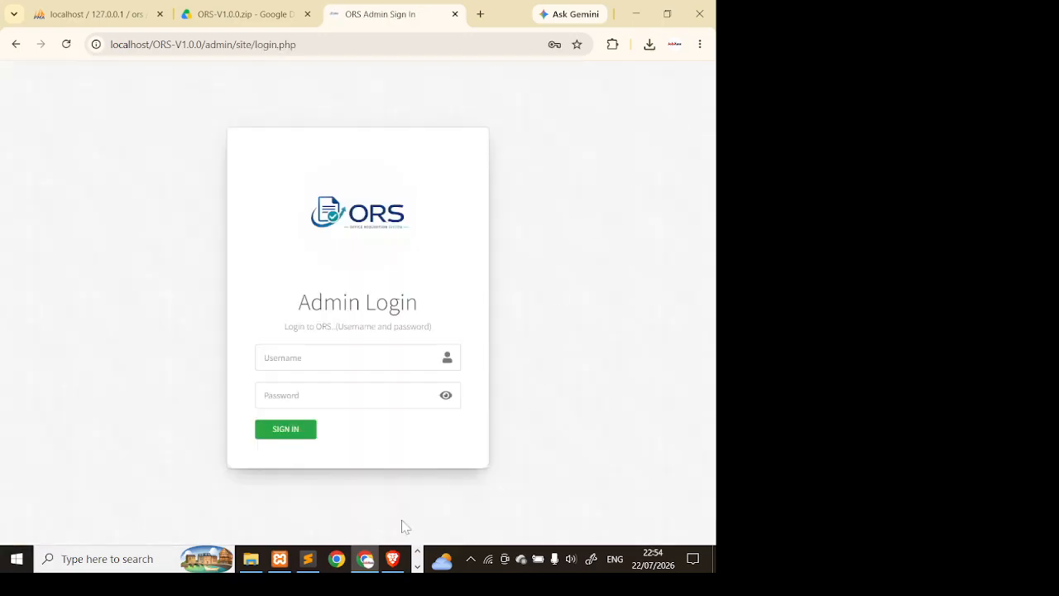
# - Bring the screen recorder window to the front from the taskbar
pyautogui.click(418, 567)
pyautogui.click(418, 567)
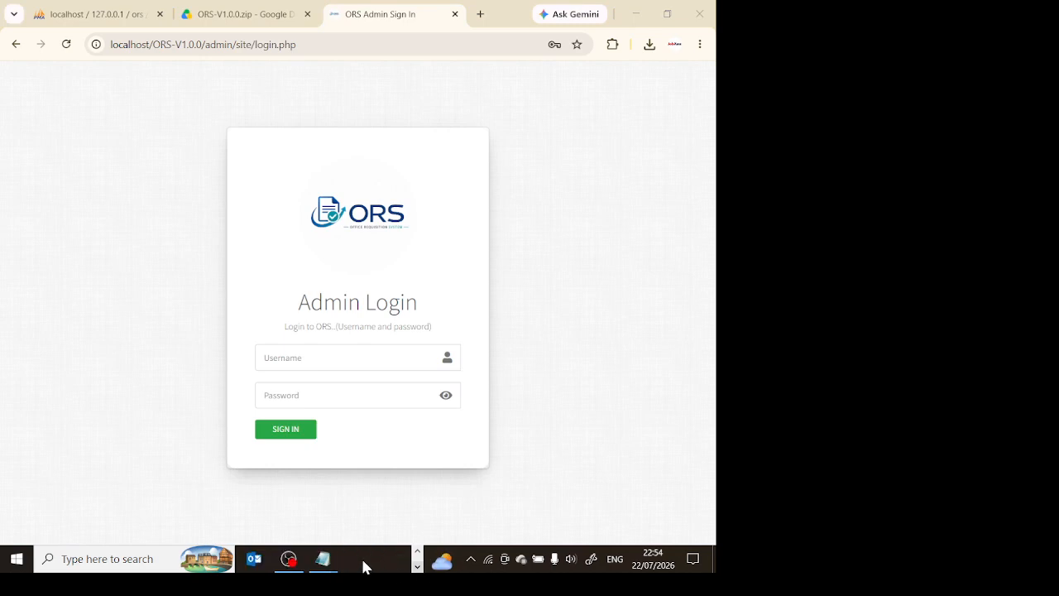
pyautogui.click(289, 560)
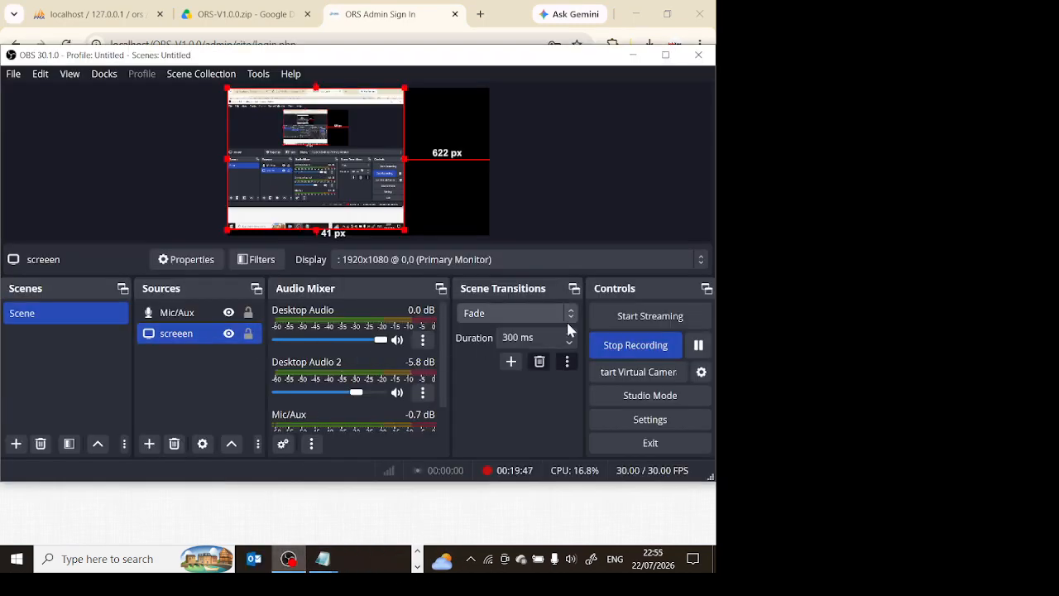